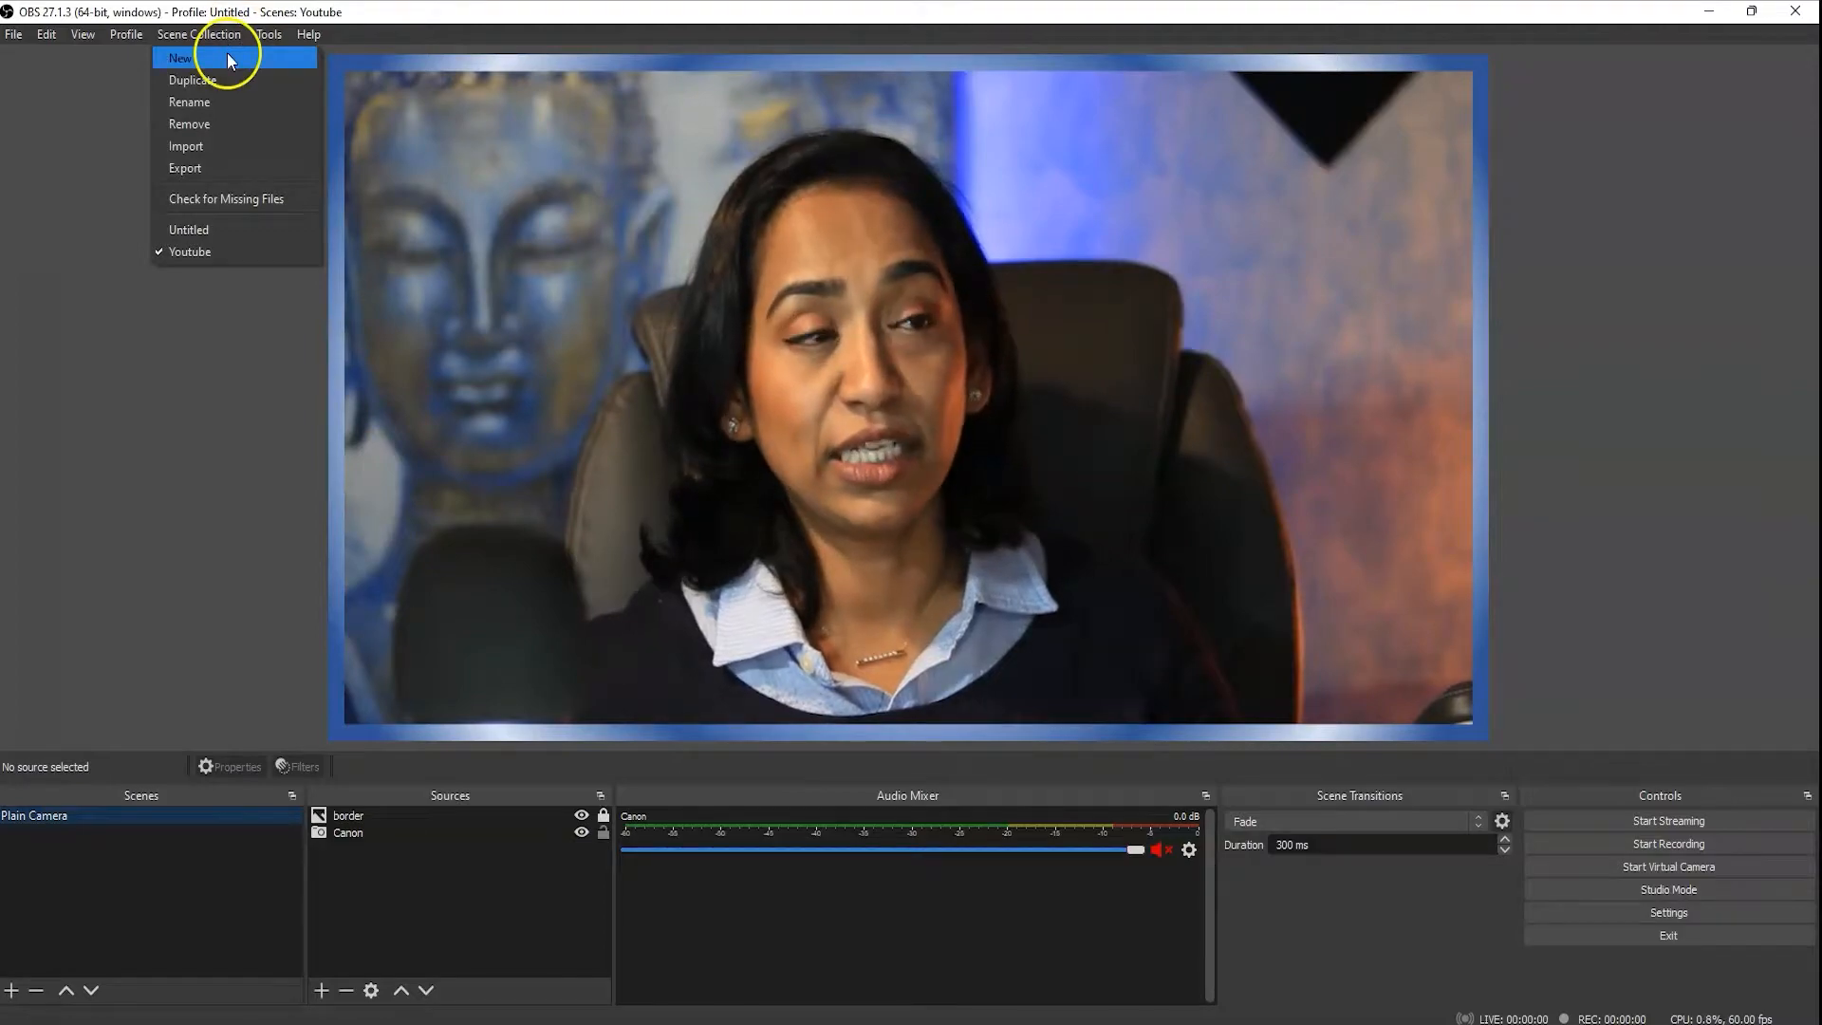
Create a new scene collection named Obs.
{"action": "type", "text": "Obs"}
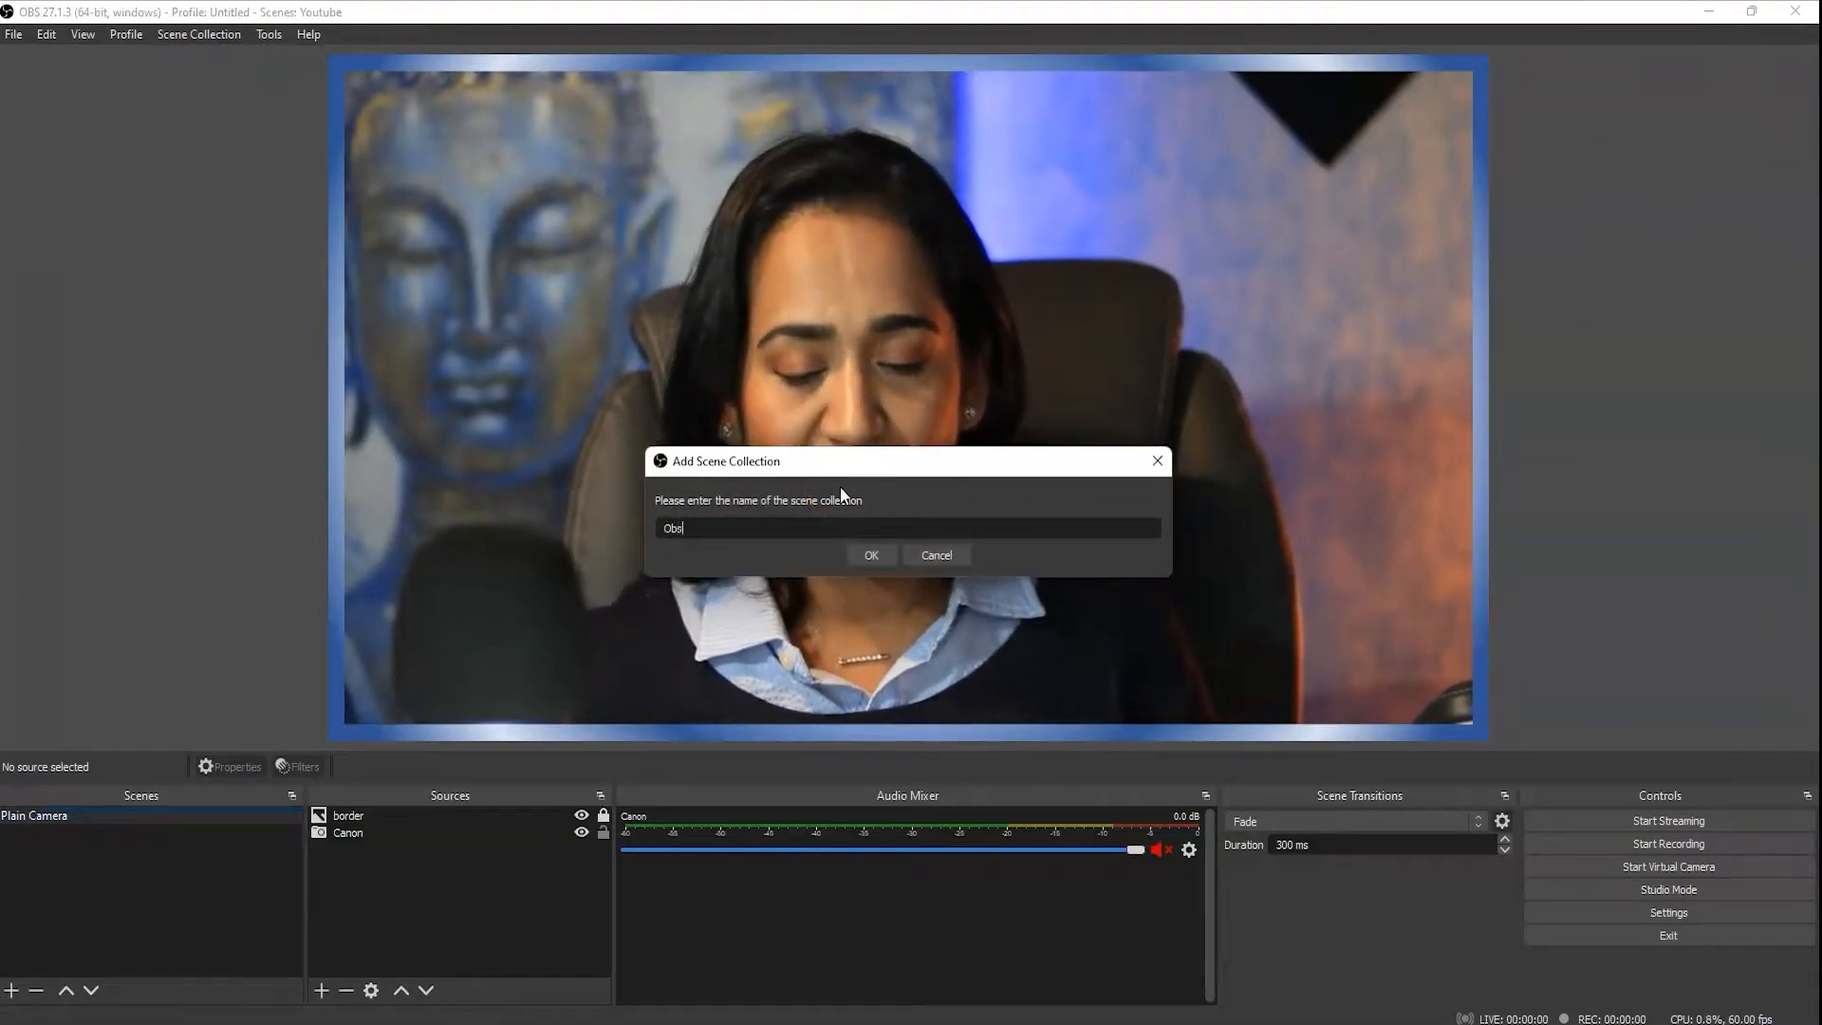
{"action": "left_click", "coordinate": [873, 557]}
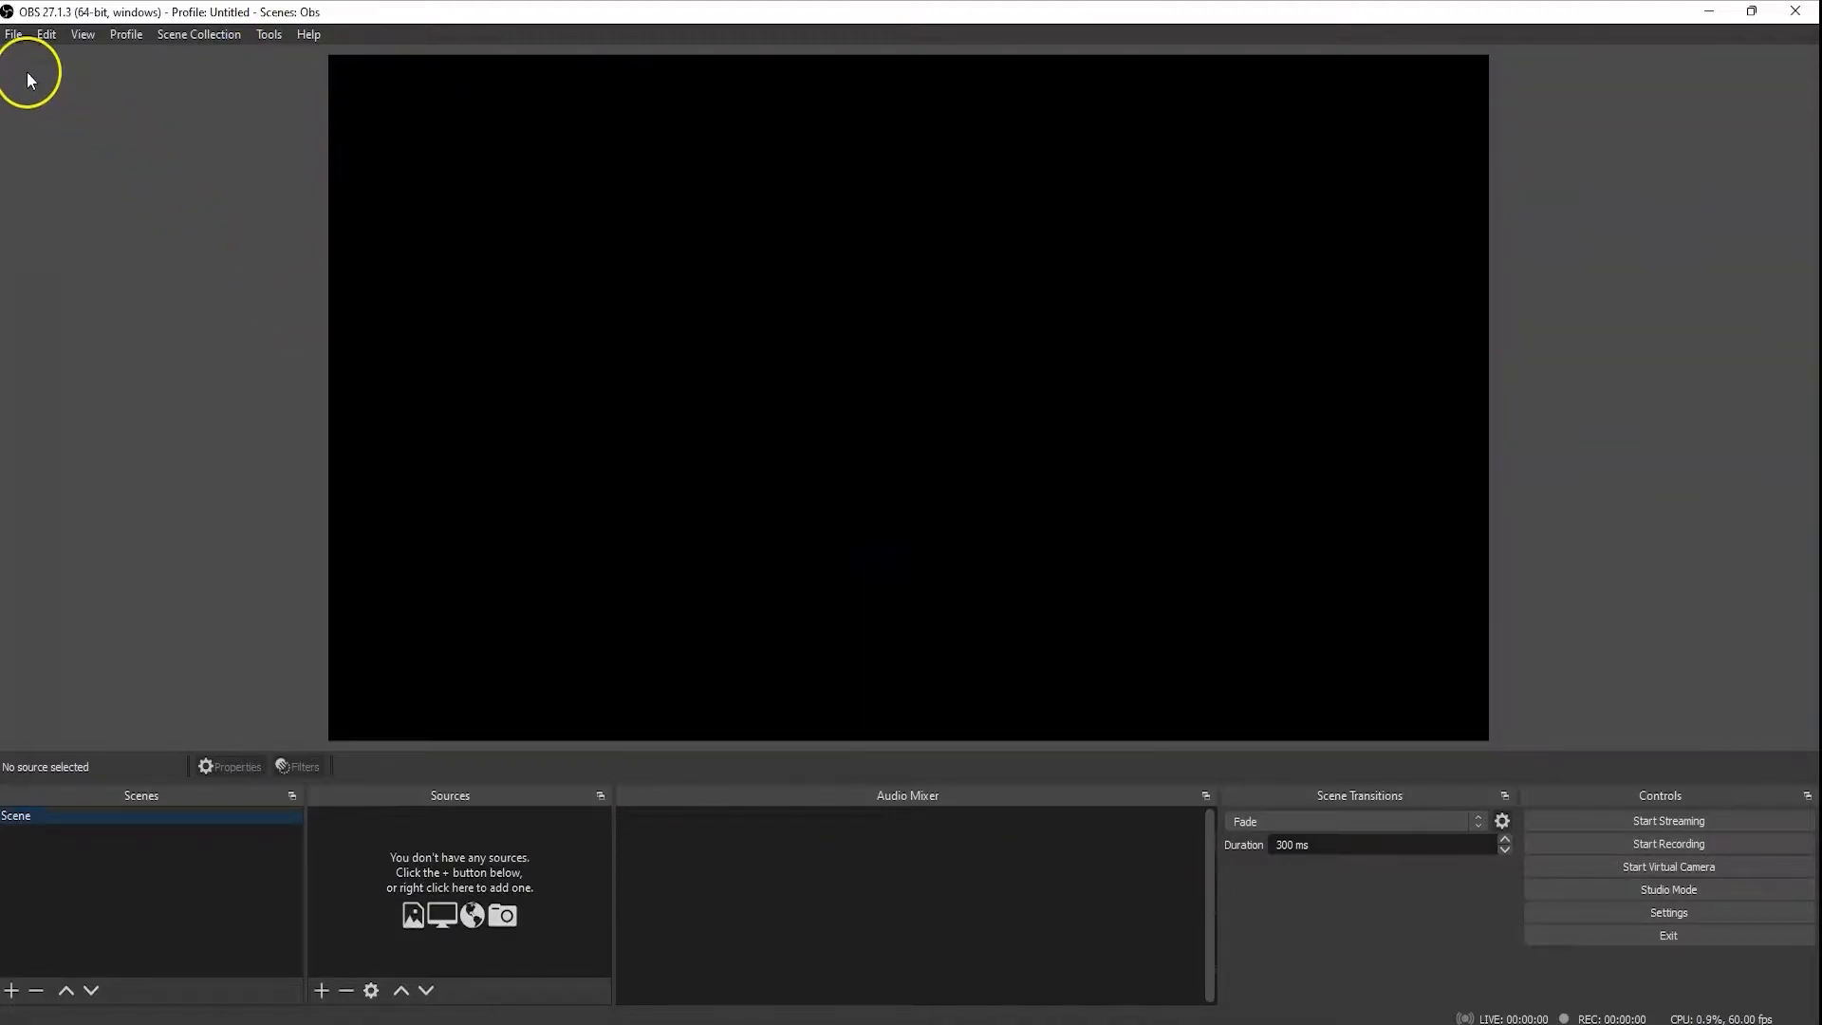
Review the sample rate, channels and global audio devices in the audio settings.
{"action": "left_click", "coordinate": [15, 36]}
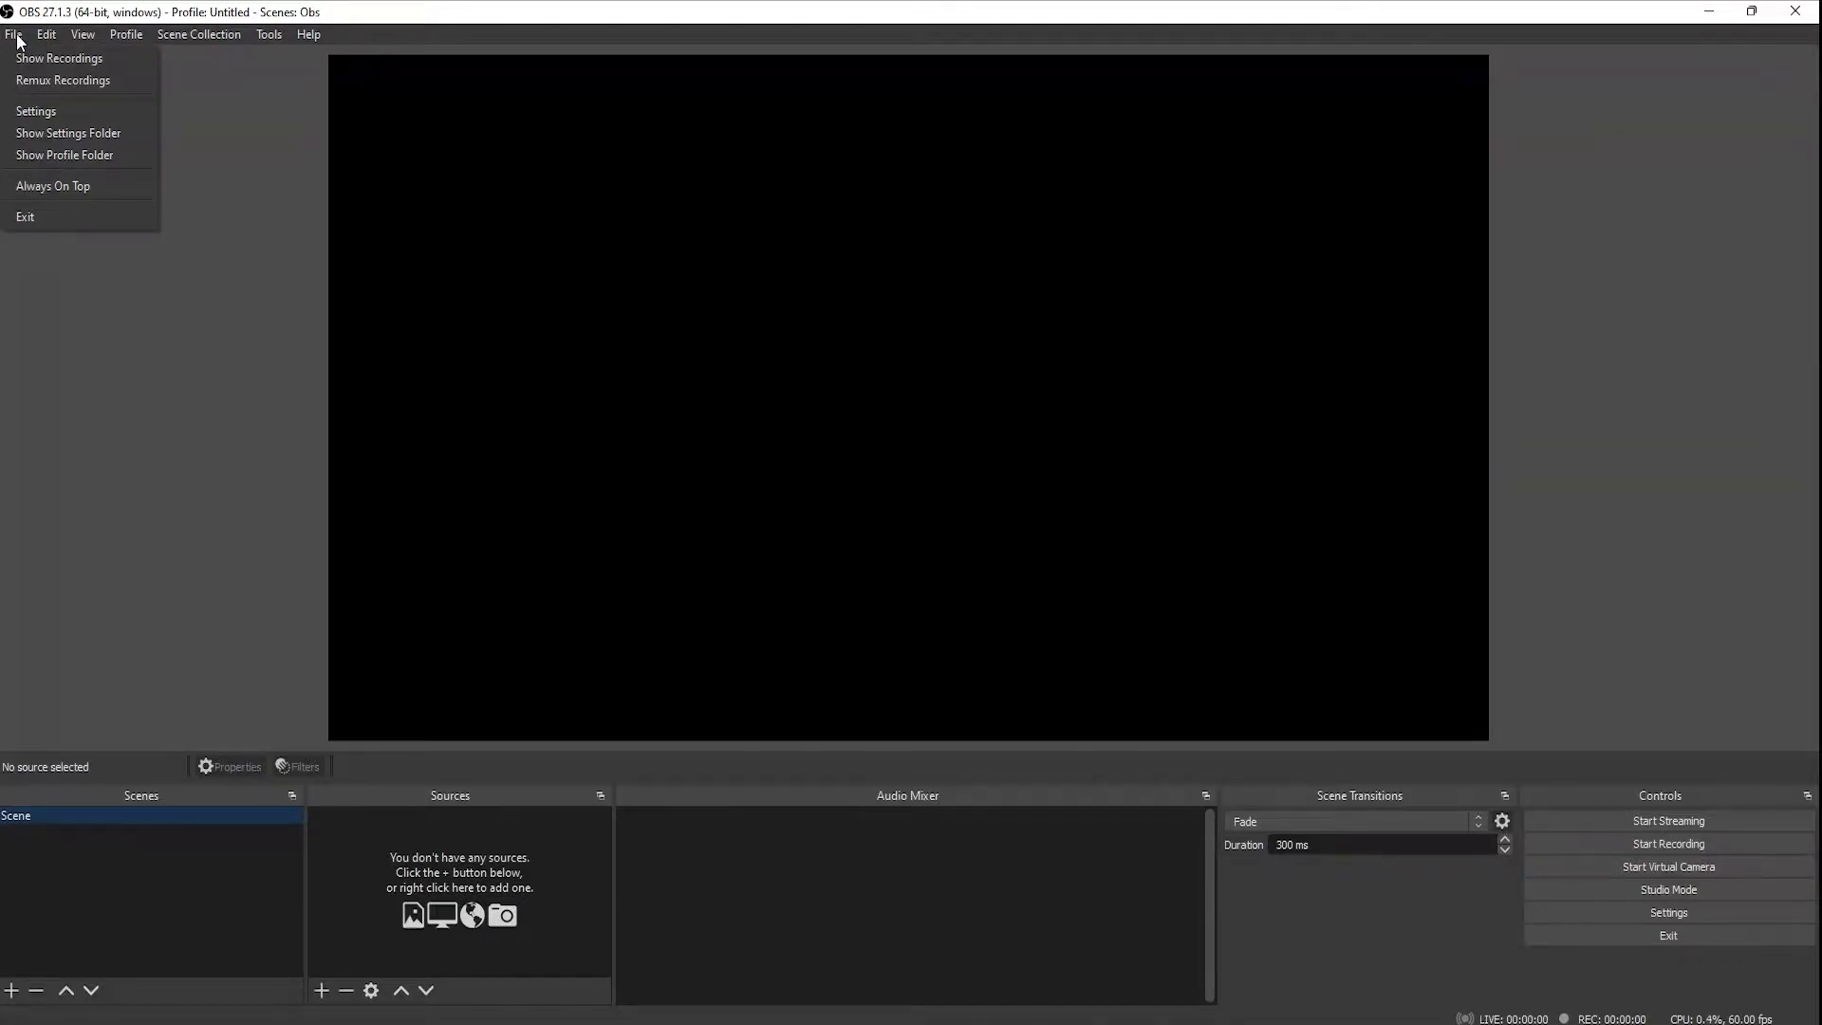
{"action": "left_click", "coordinate": [53, 109]}
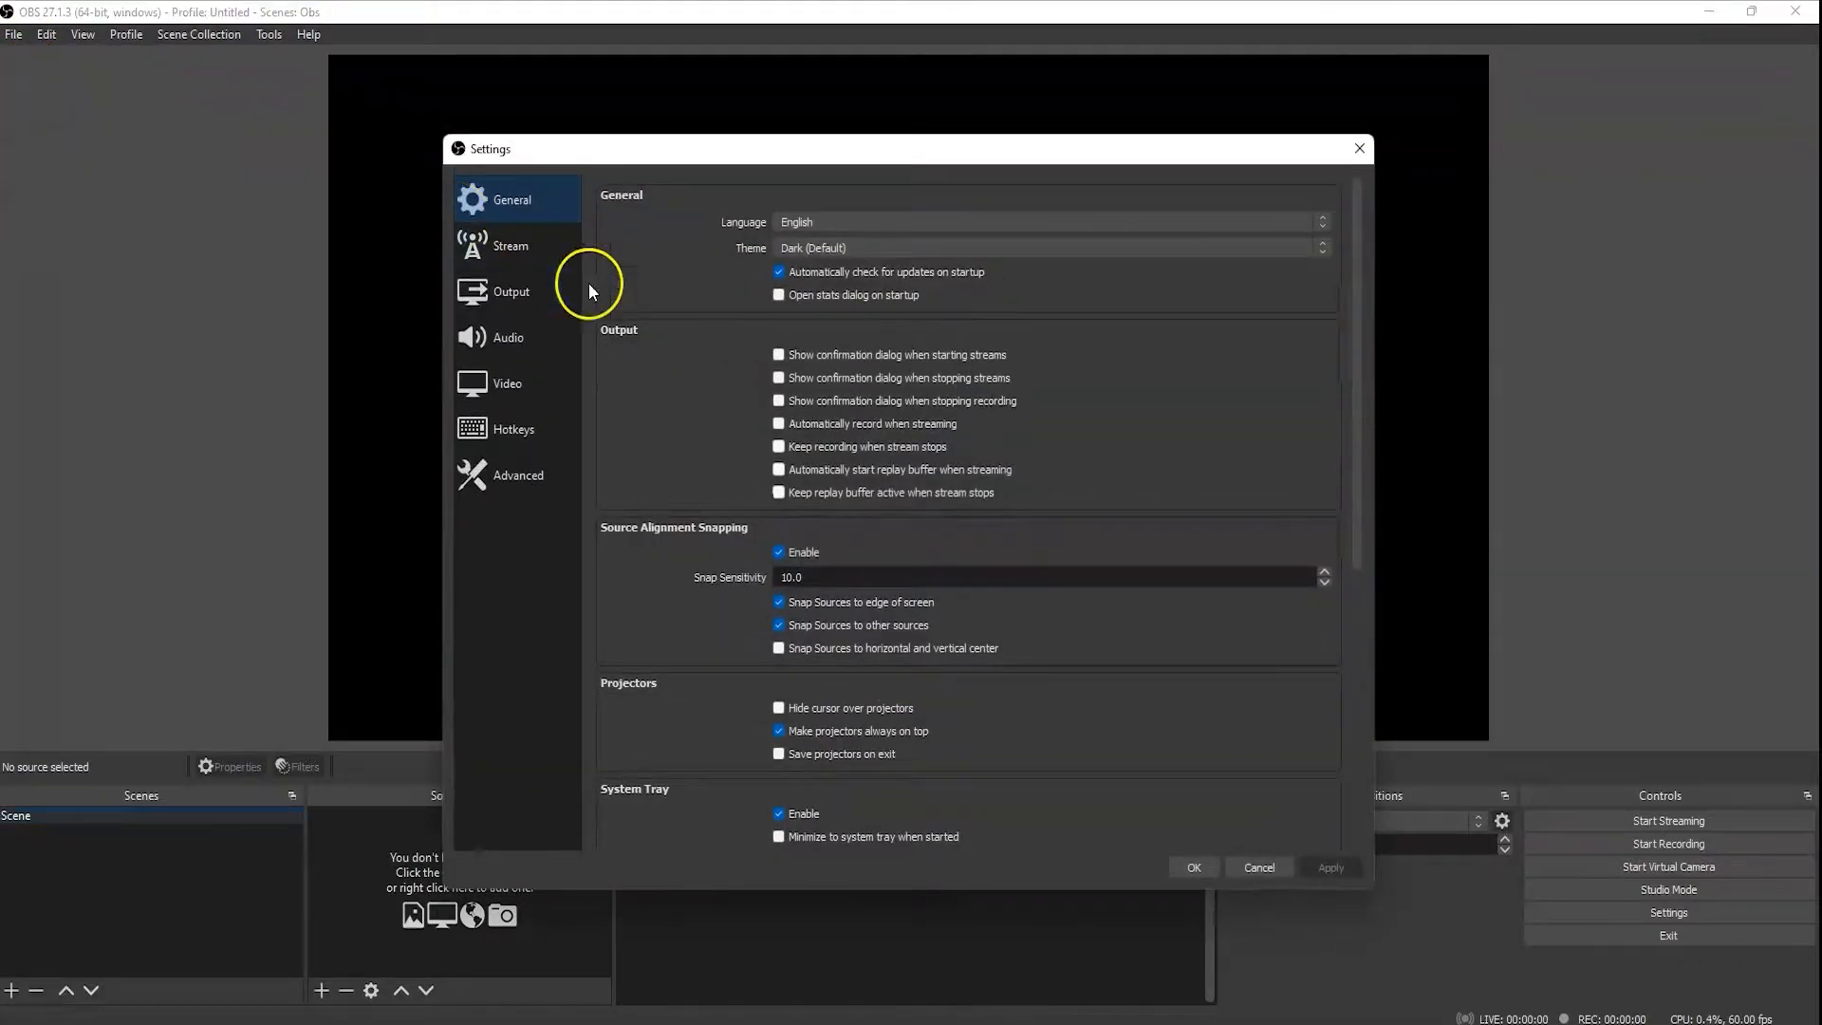
{"action": "left_click", "coordinate": [552, 345]}
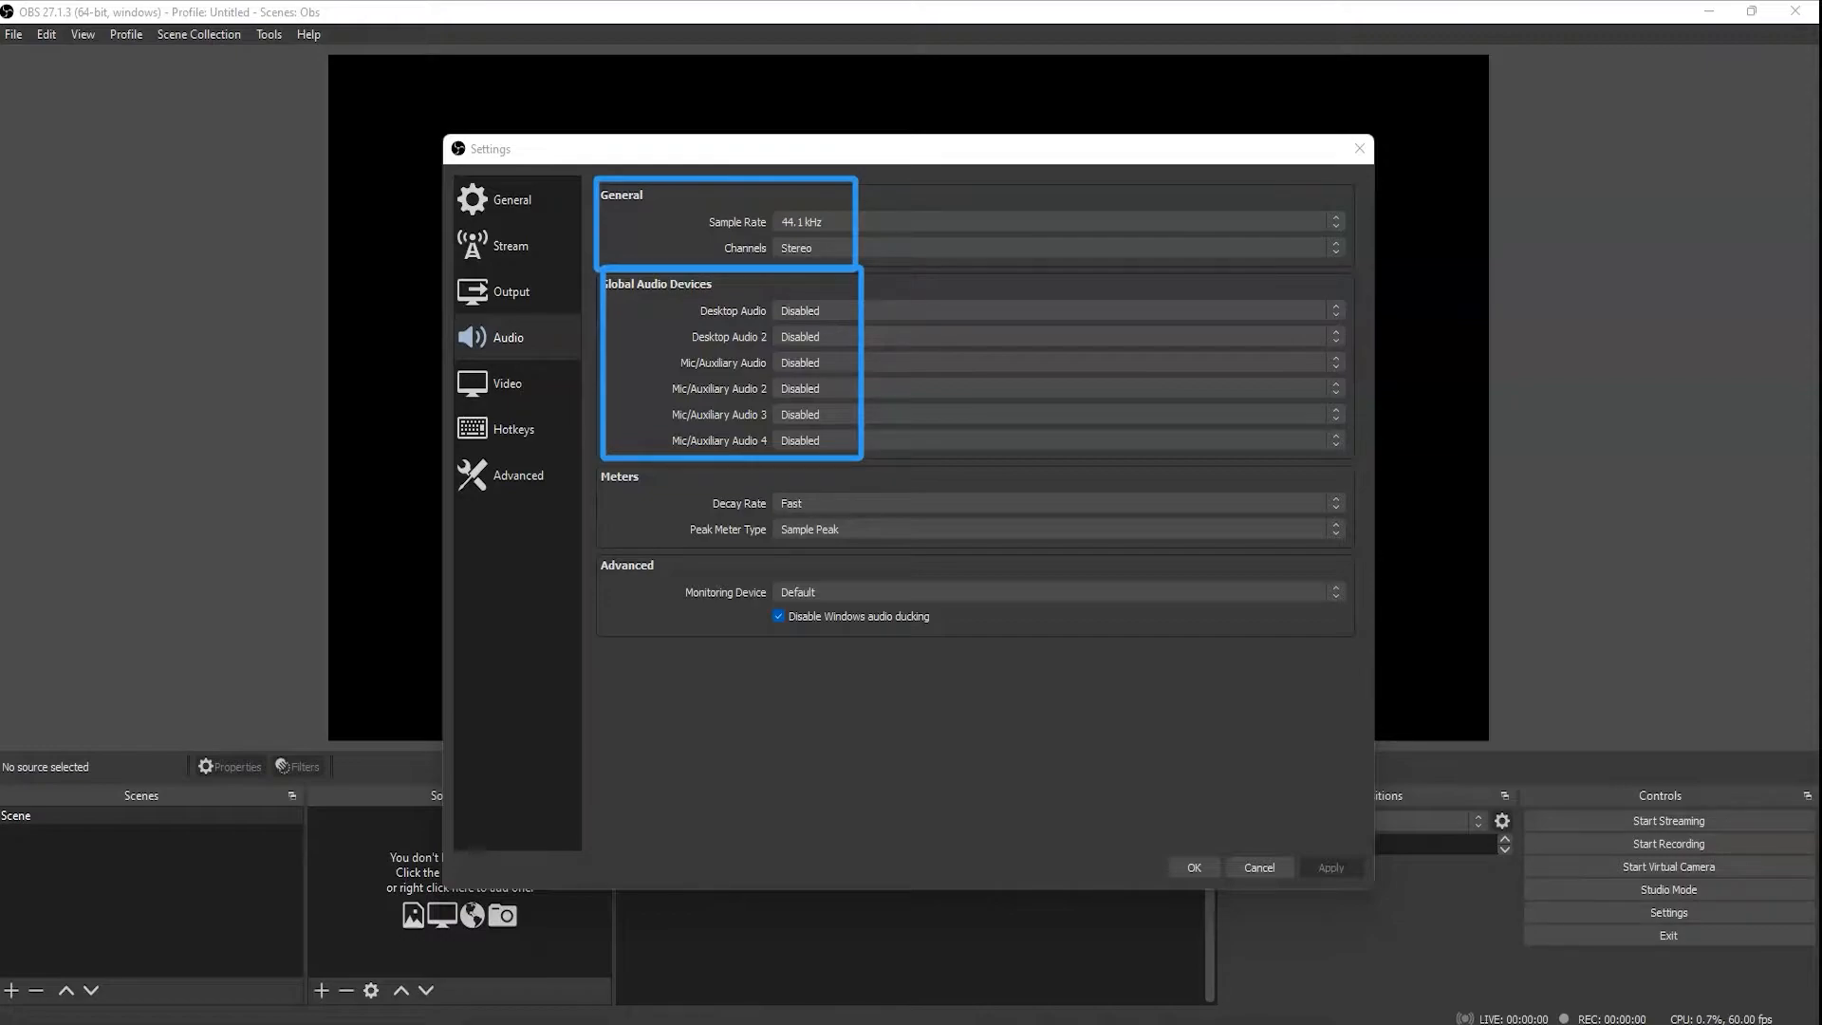
{"action": "left_click", "coordinate": [1201, 867]}
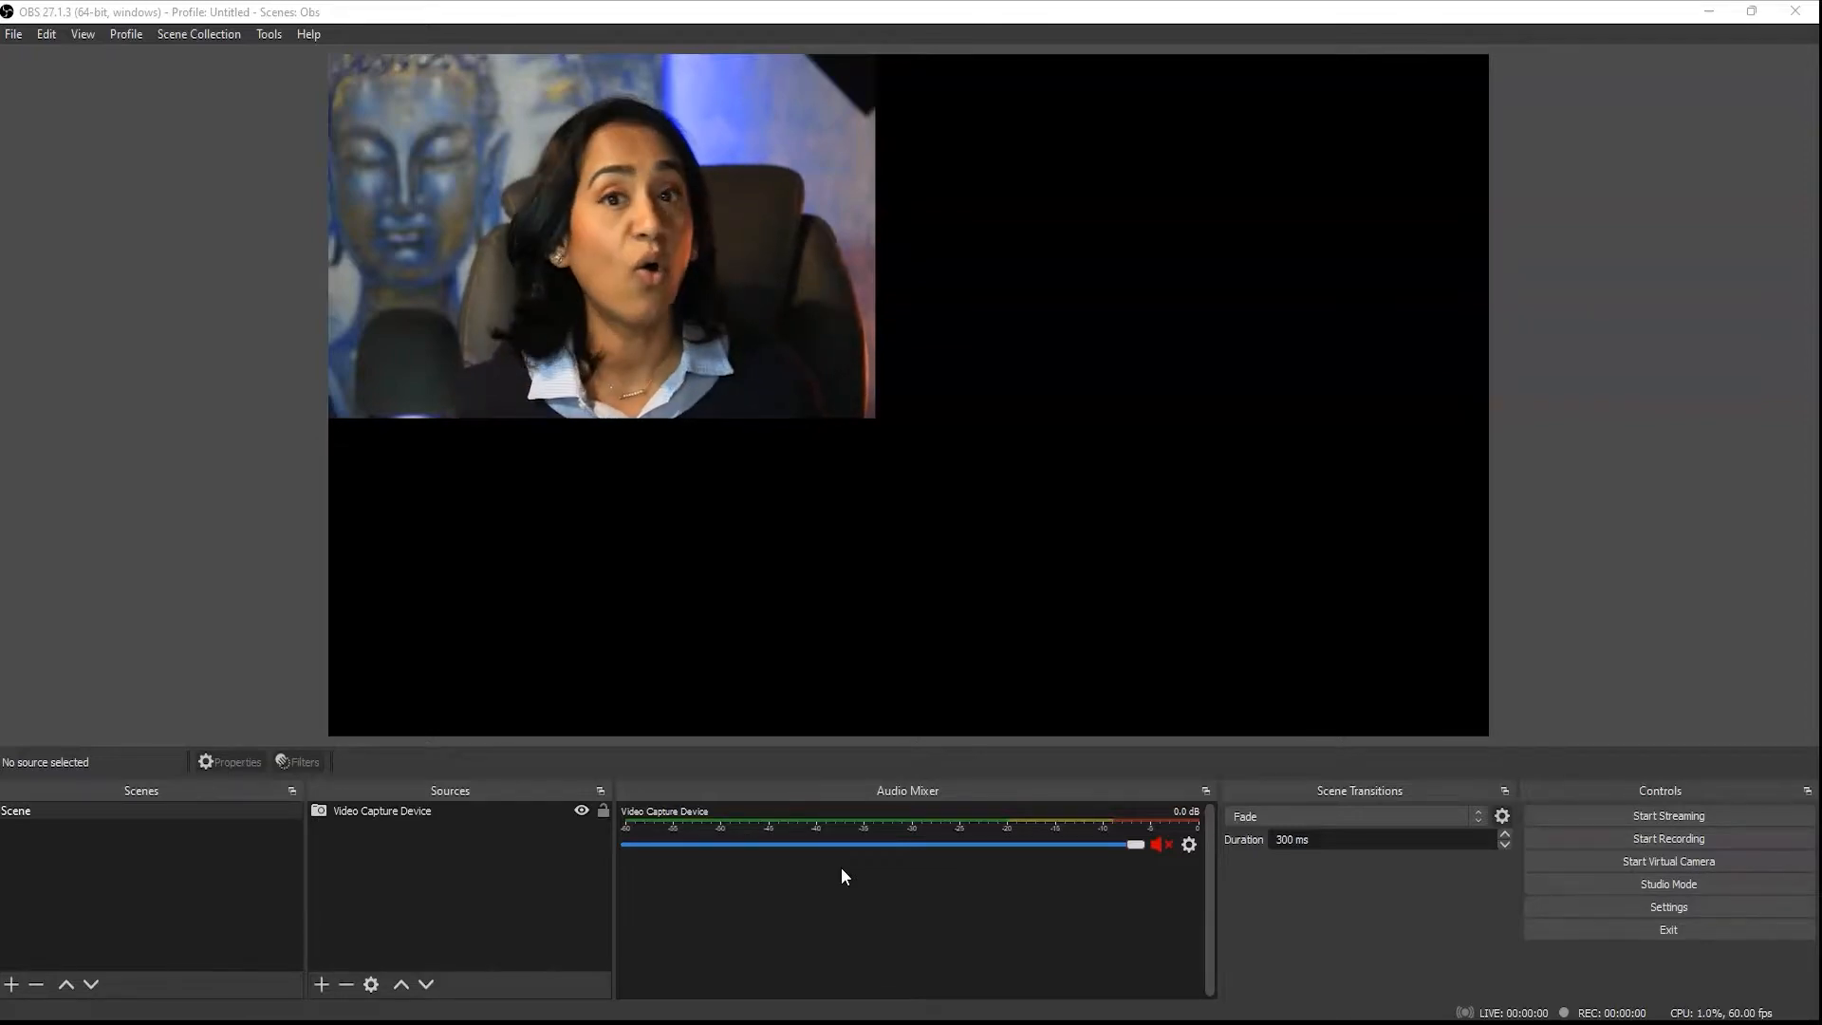
Add a new audio input capture source named Yeti that uses the Microphone (Yeti Stereo Microphone) device.
{"action": "left_click", "coordinate": [325, 982]}
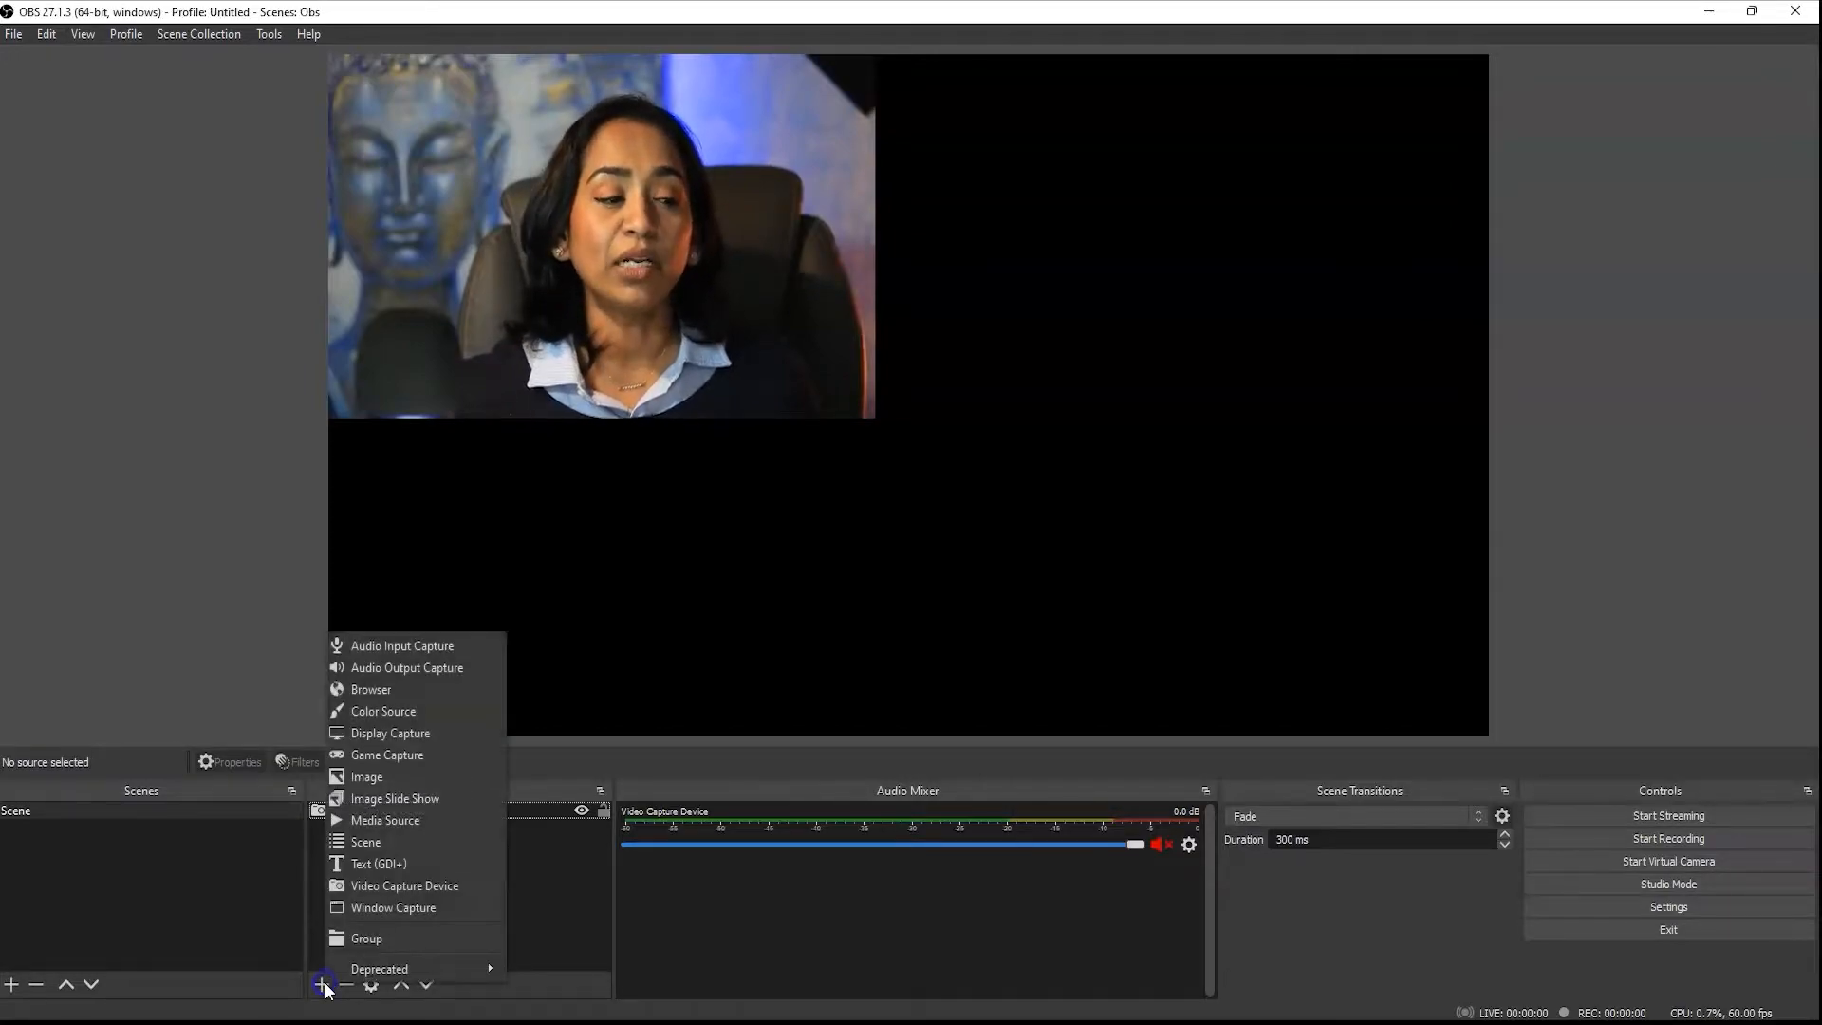
{"action": "left_click", "coordinate": [404, 647]}
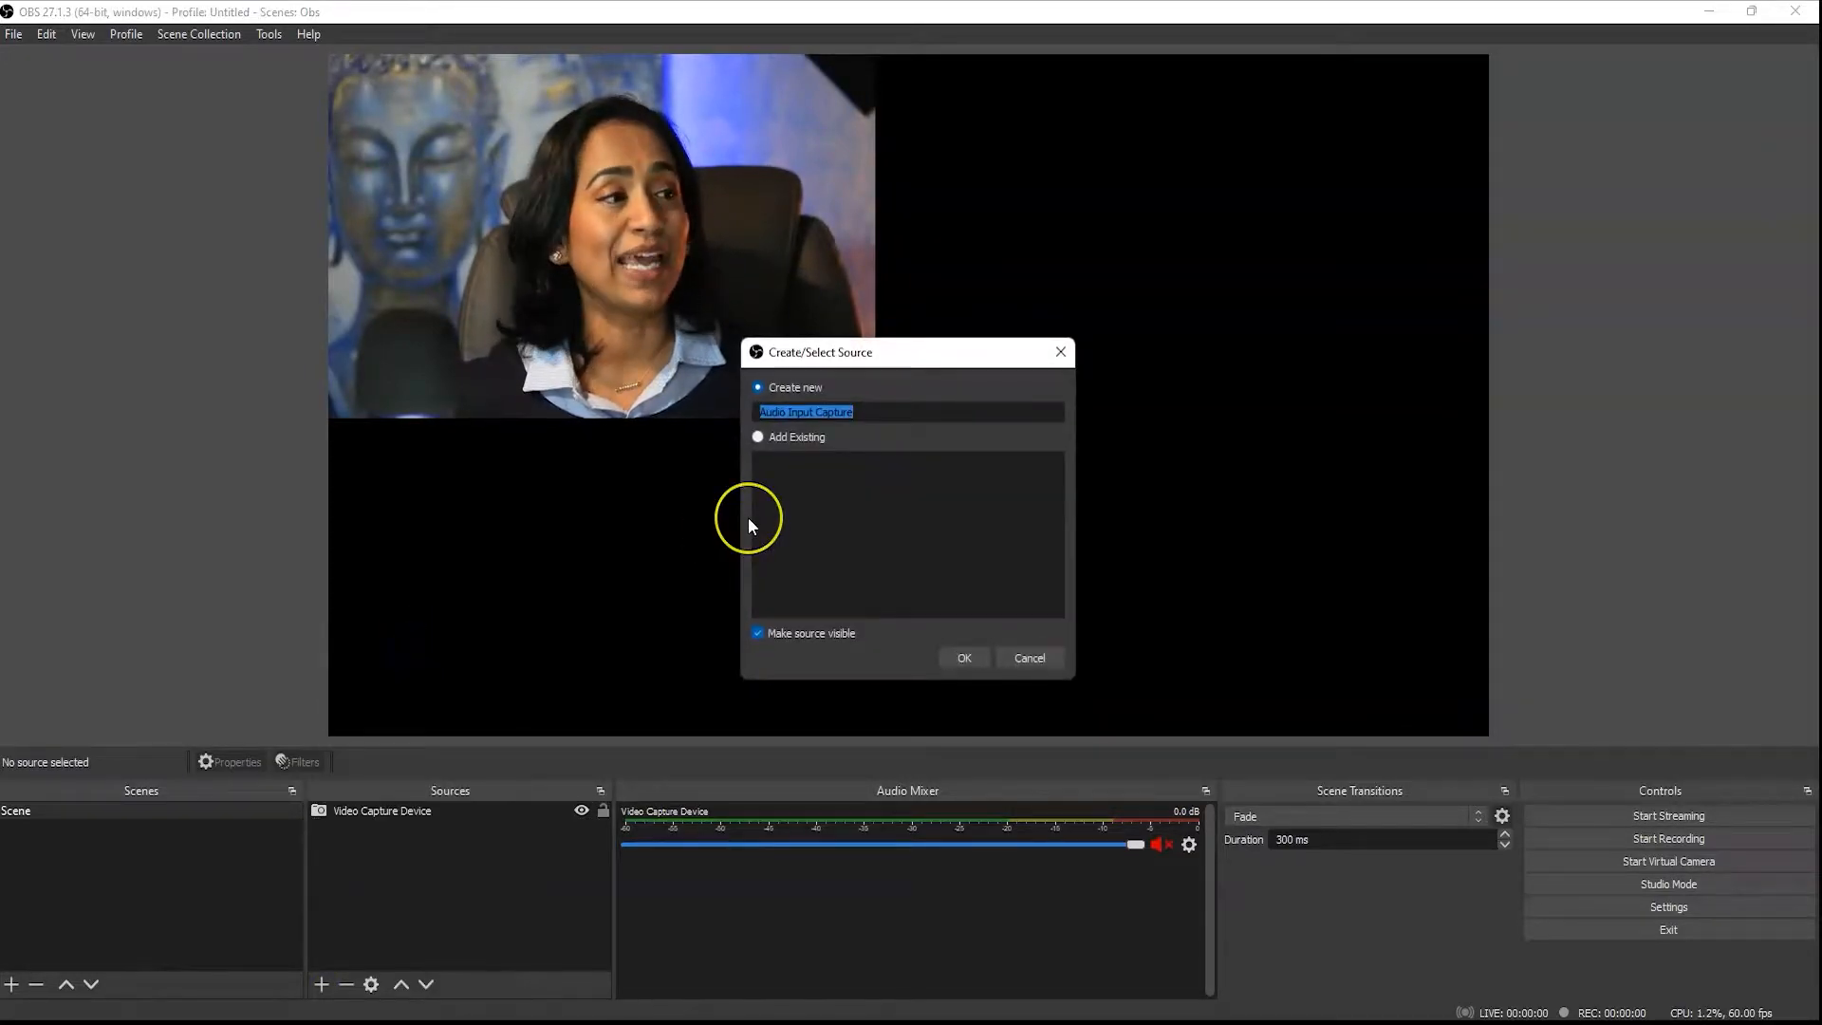
{"action": "type", "text": "Yeti"}
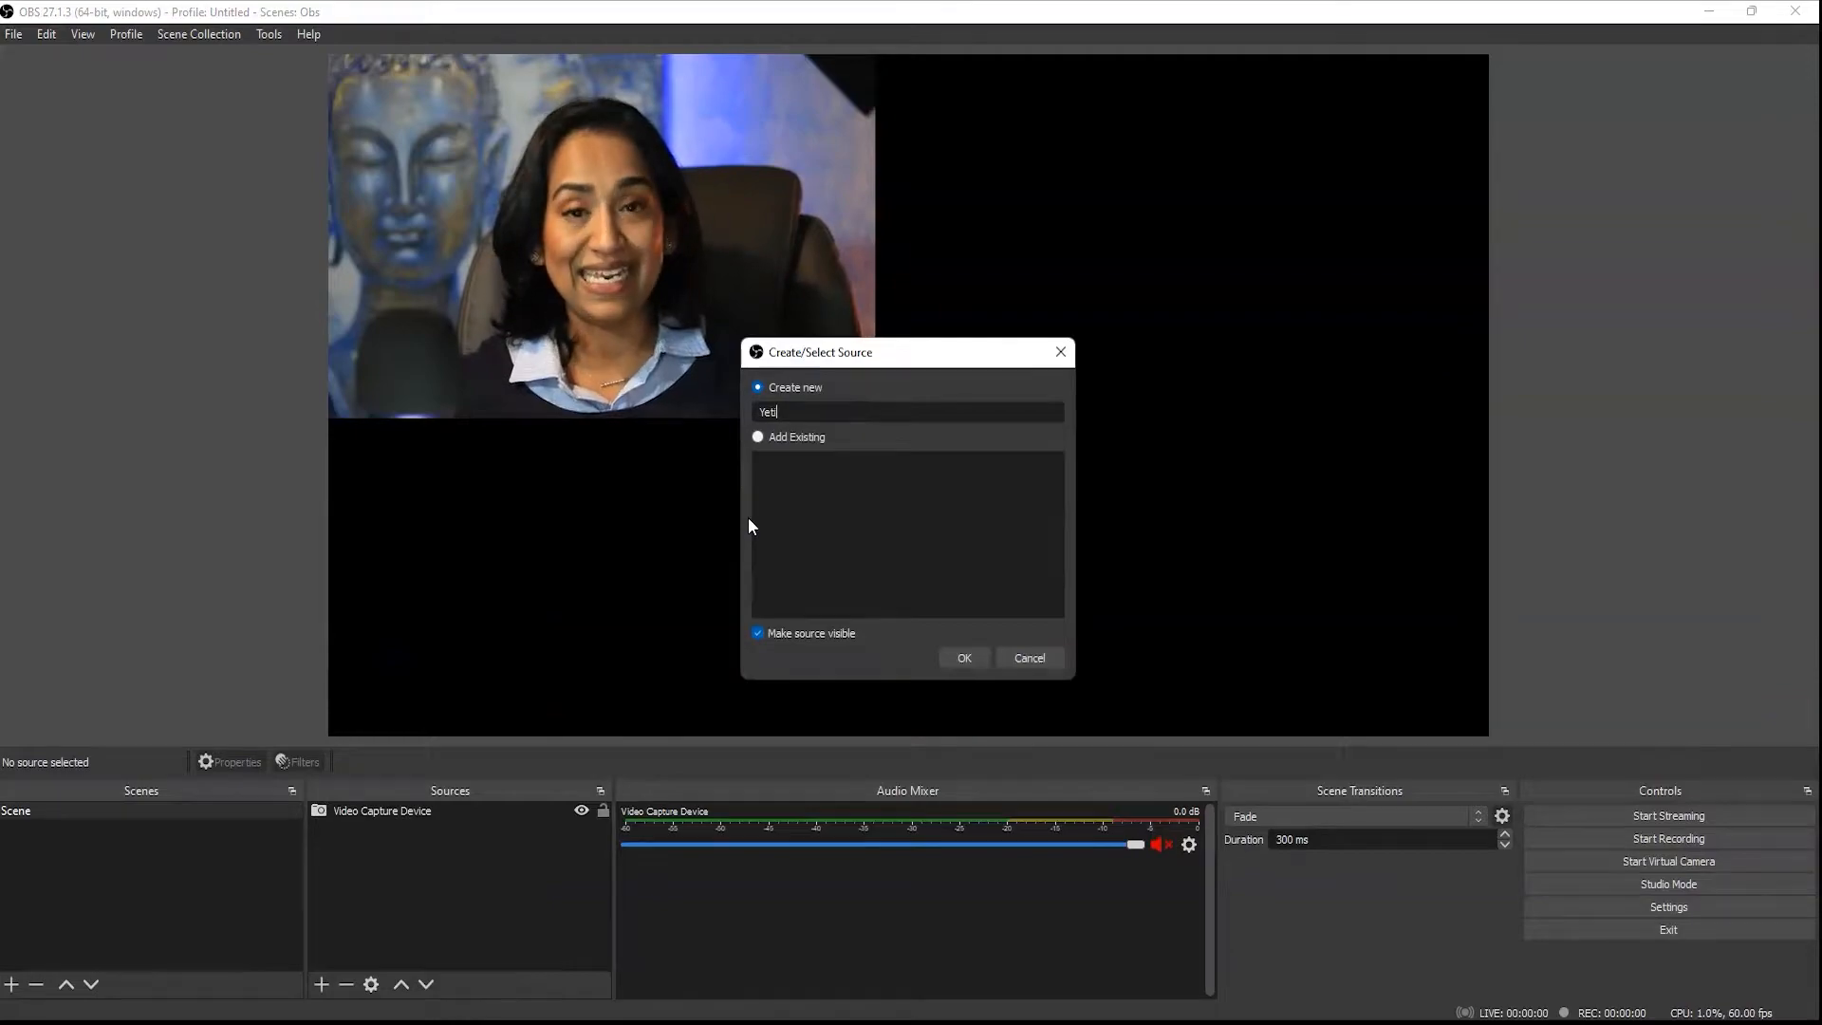
{"action": "left_click", "coordinate": [964, 658]}
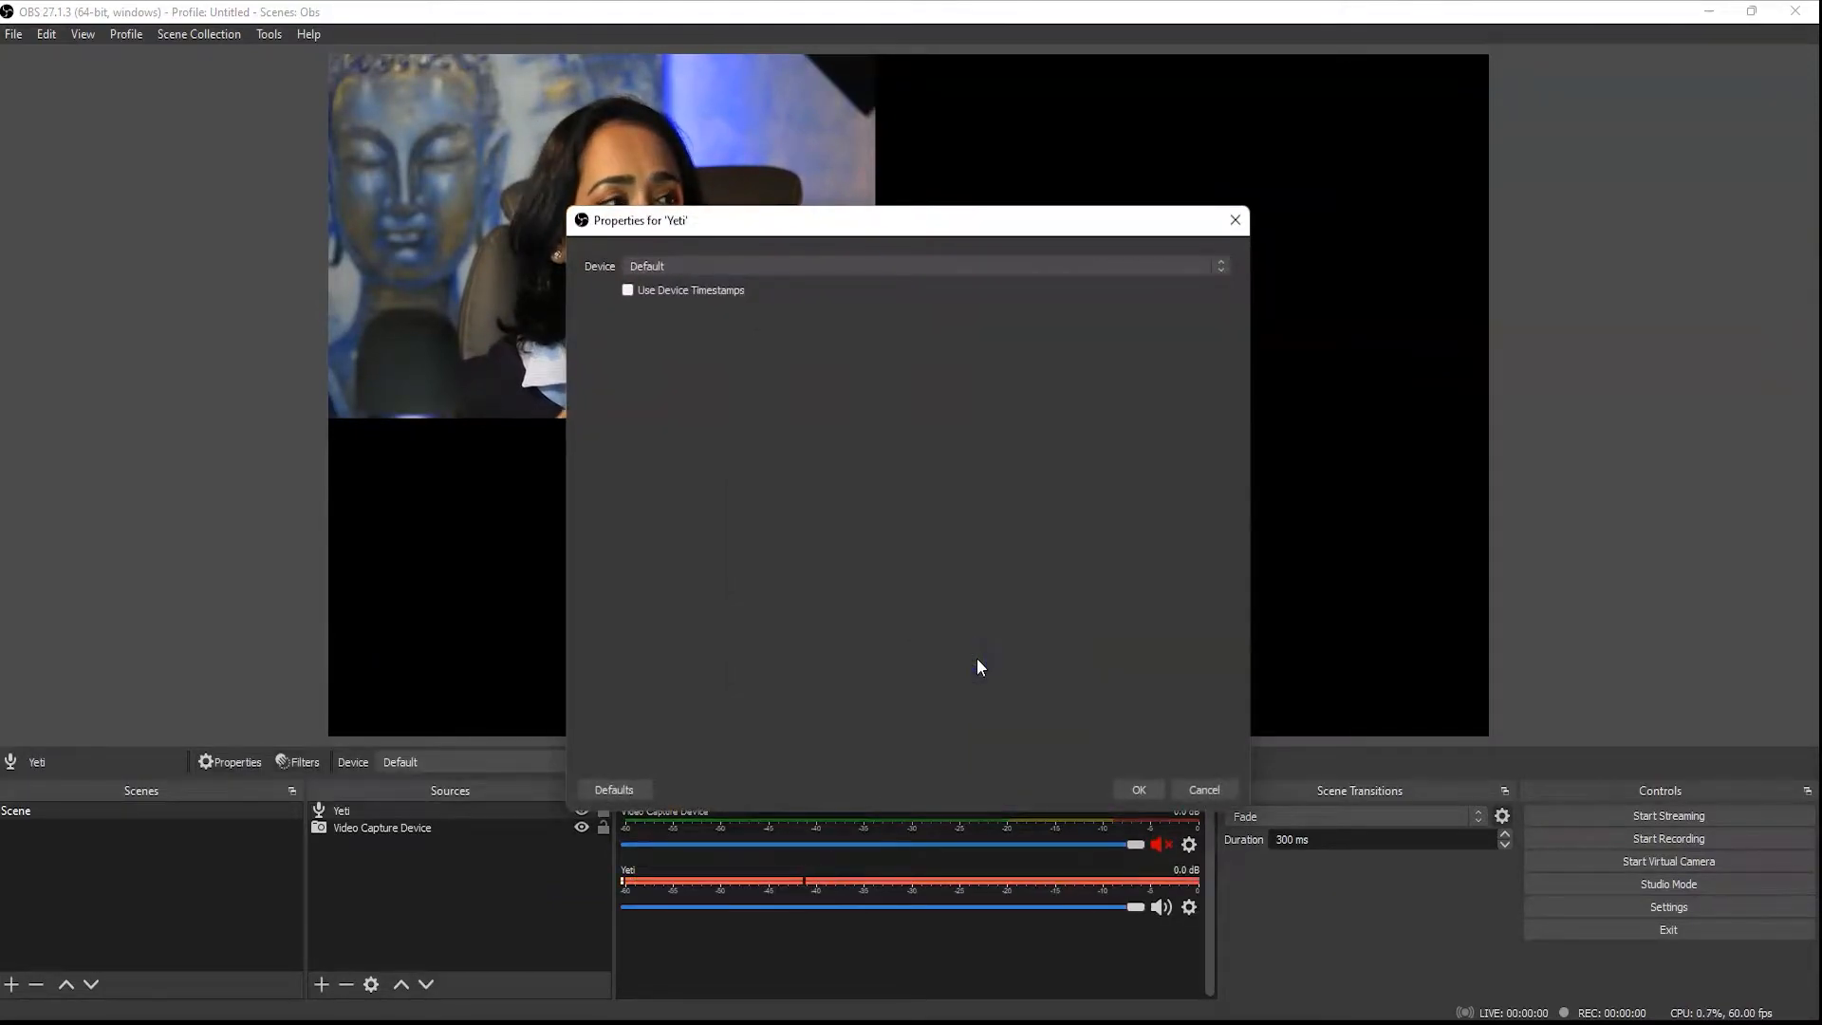
{"action": "left_click", "coordinate": [1222, 268]}
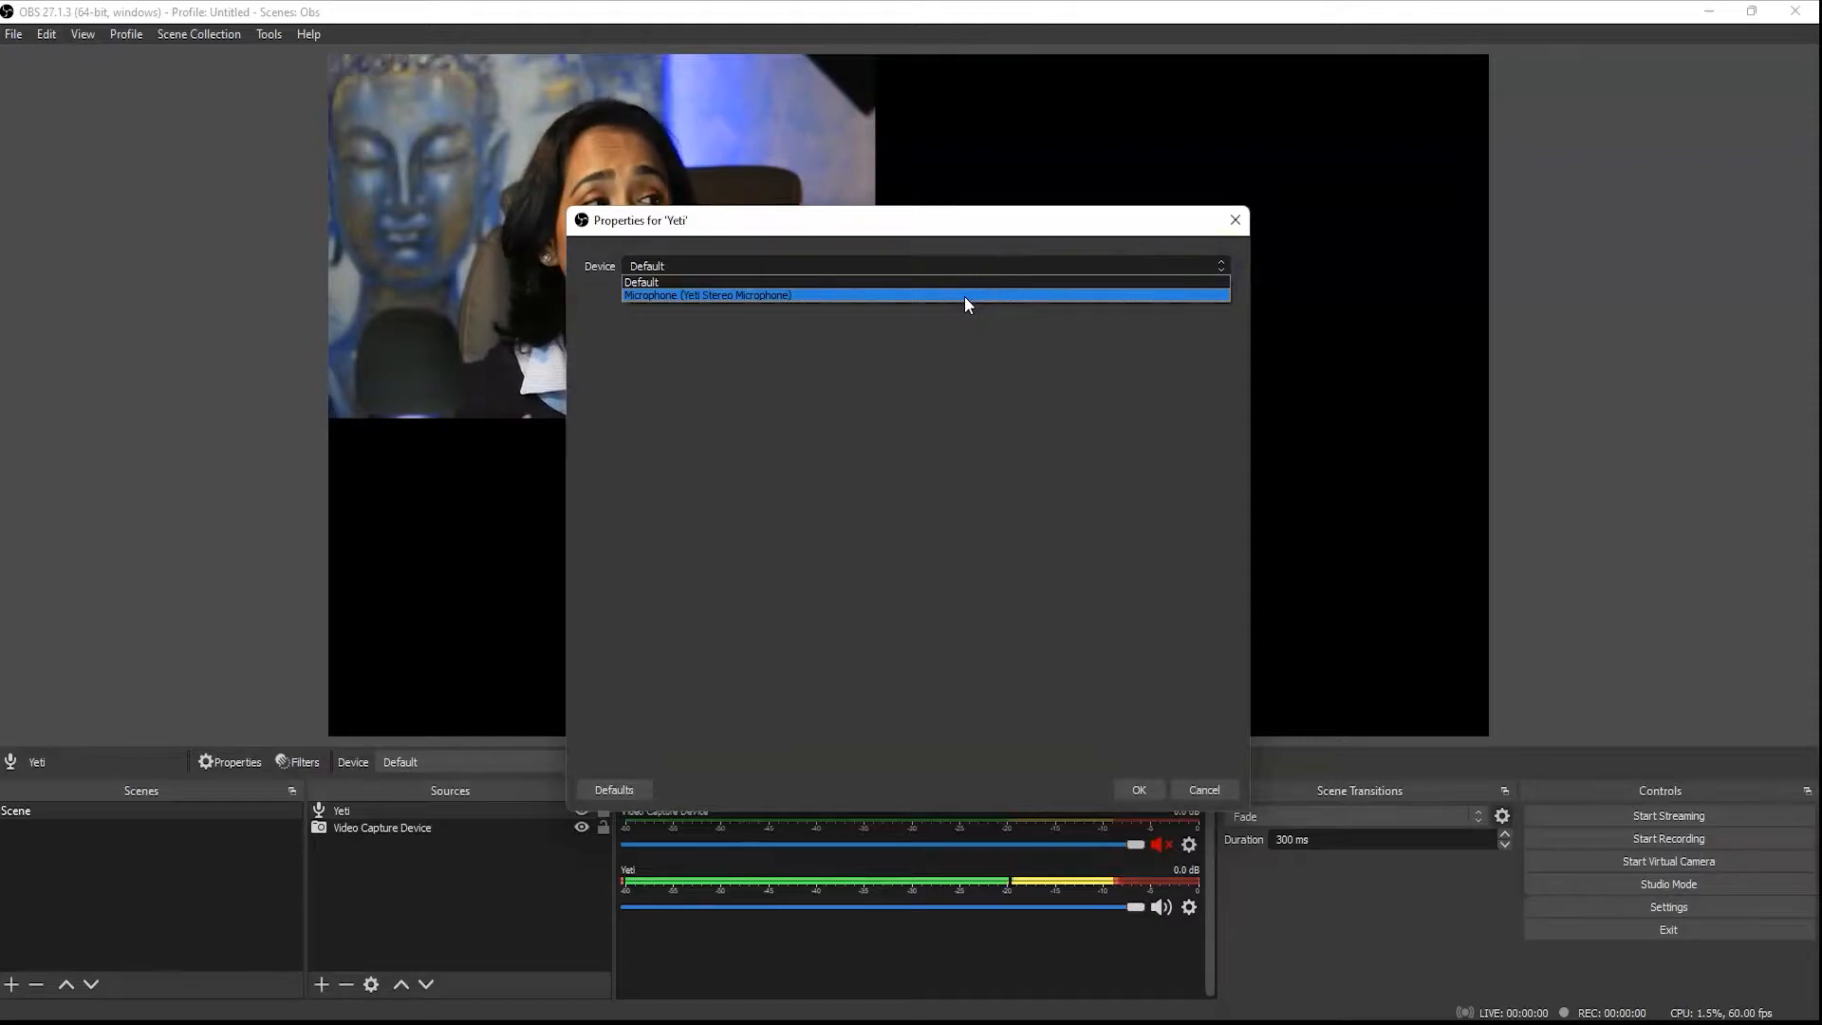
{"action": "left_click", "coordinate": [964, 296]}
{"action": "left_click", "coordinate": [1137, 788]}
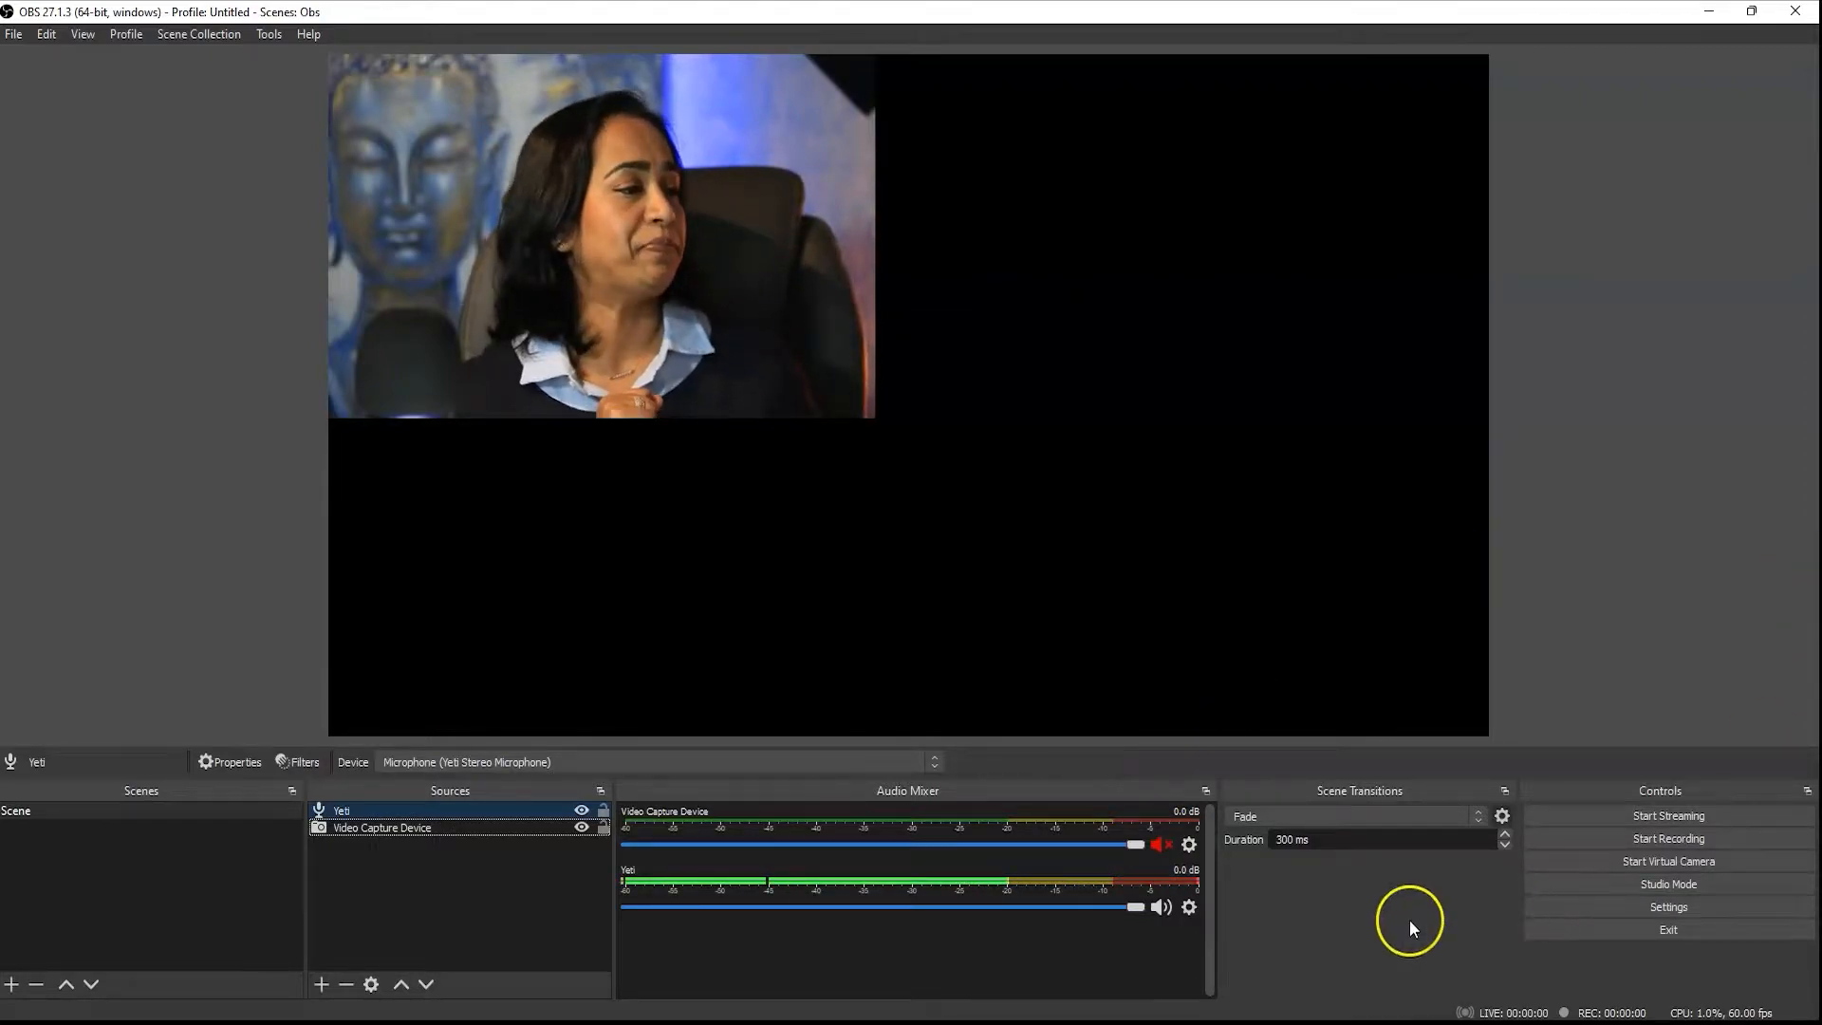
Add a Noise Suppression filter with its default name to the Yeti audio source, keeping the audio meter in view.
{"action": "left_click", "coordinate": [1189, 907]}
{"action": "left_click", "coordinate": [1216, 873]}
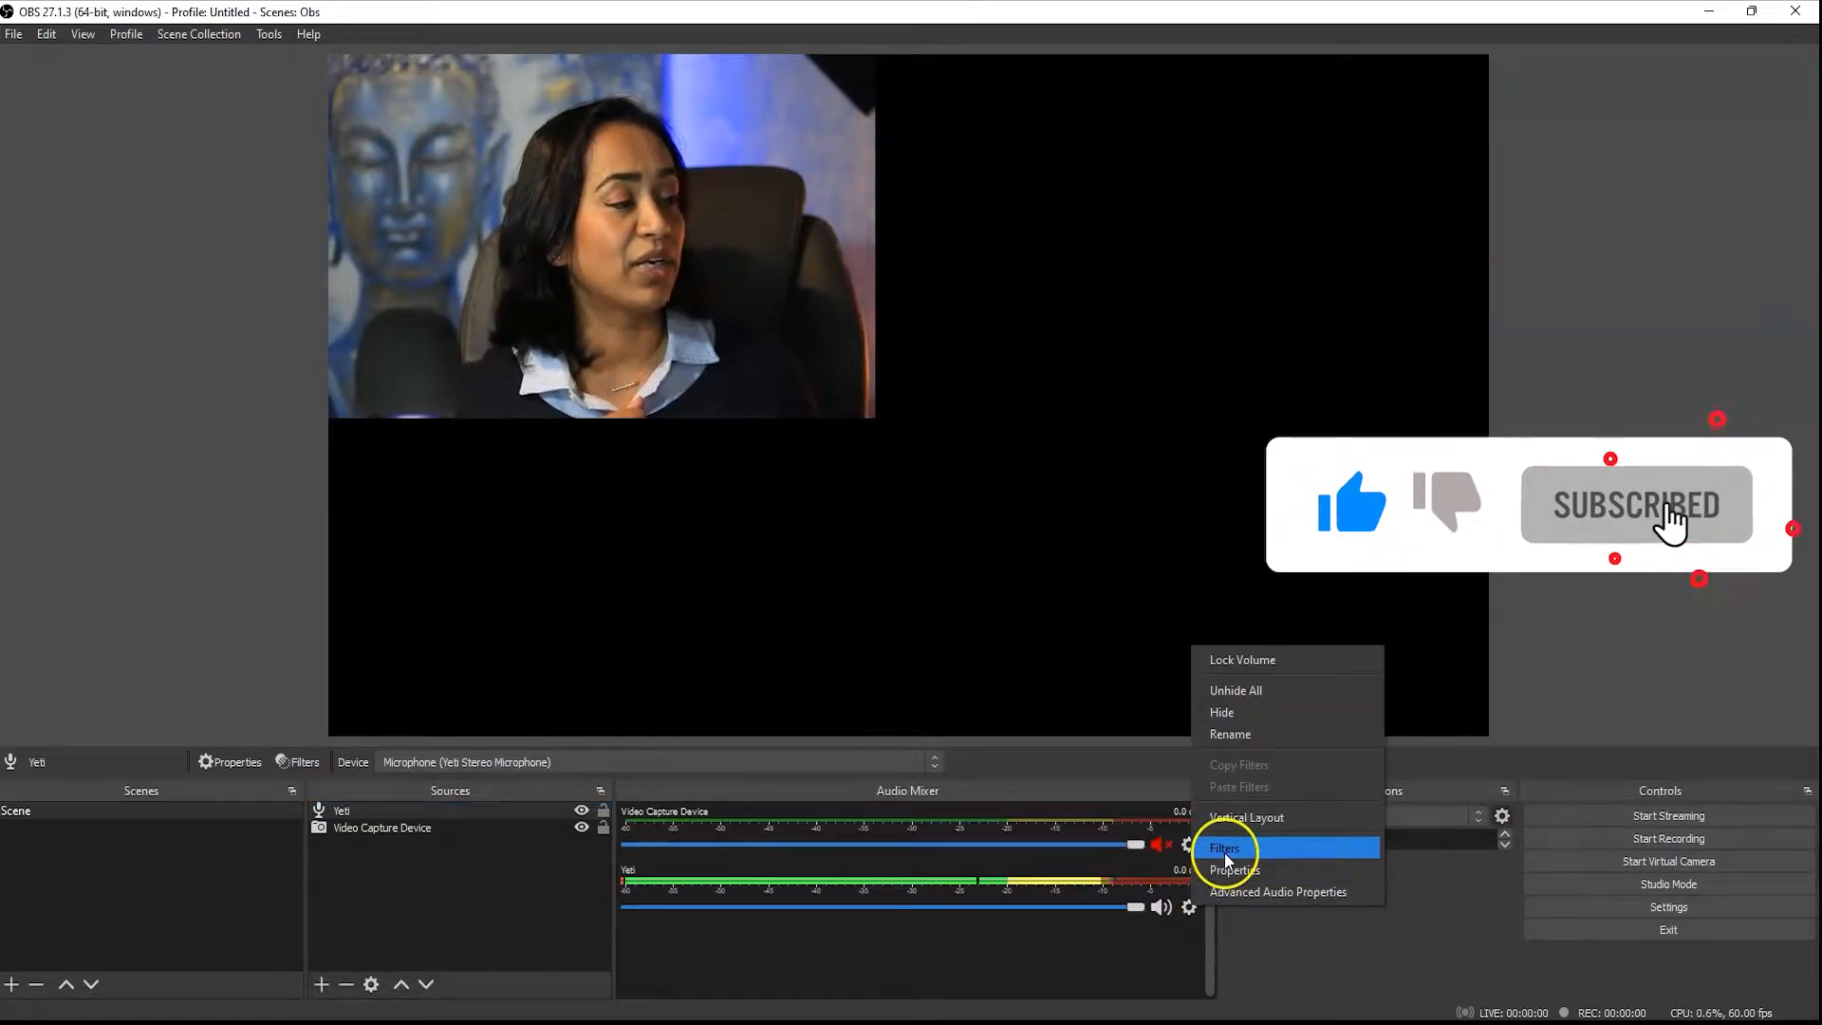
{"action": "left_click", "coordinate": [1223, 848]}
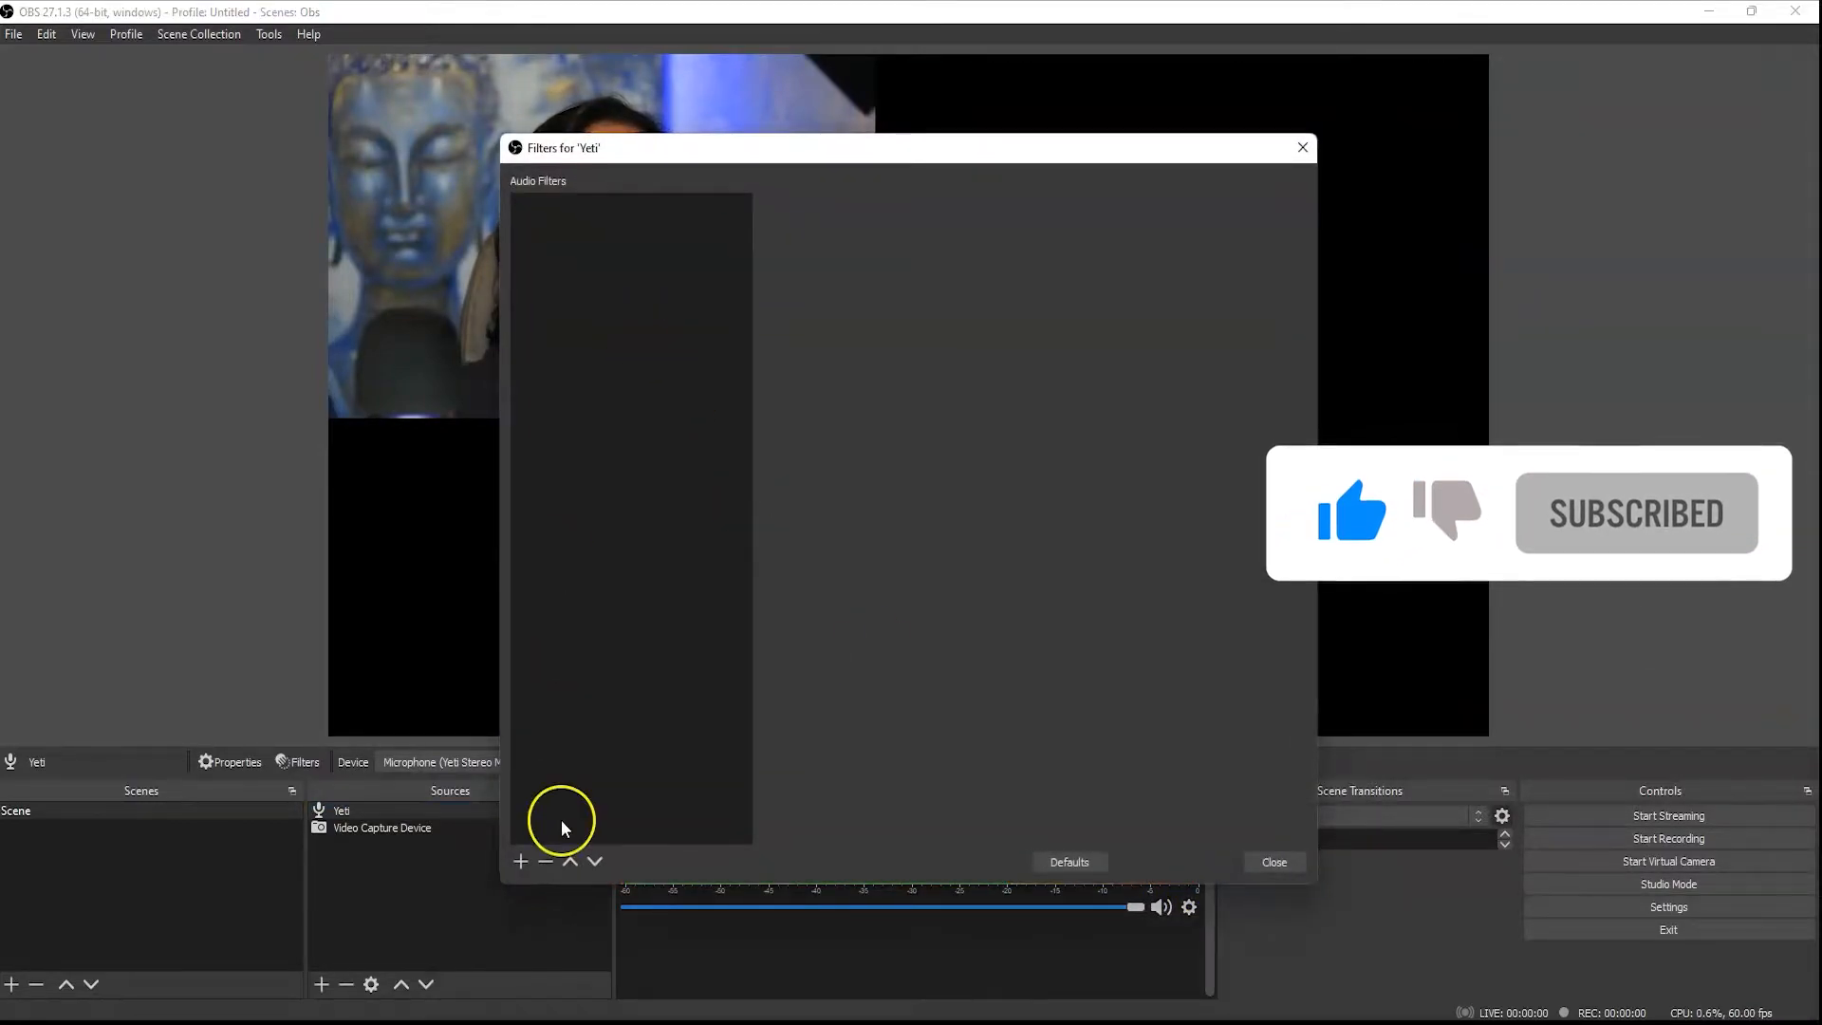
{"action": "left_click", "coordinate": [519, 864]}
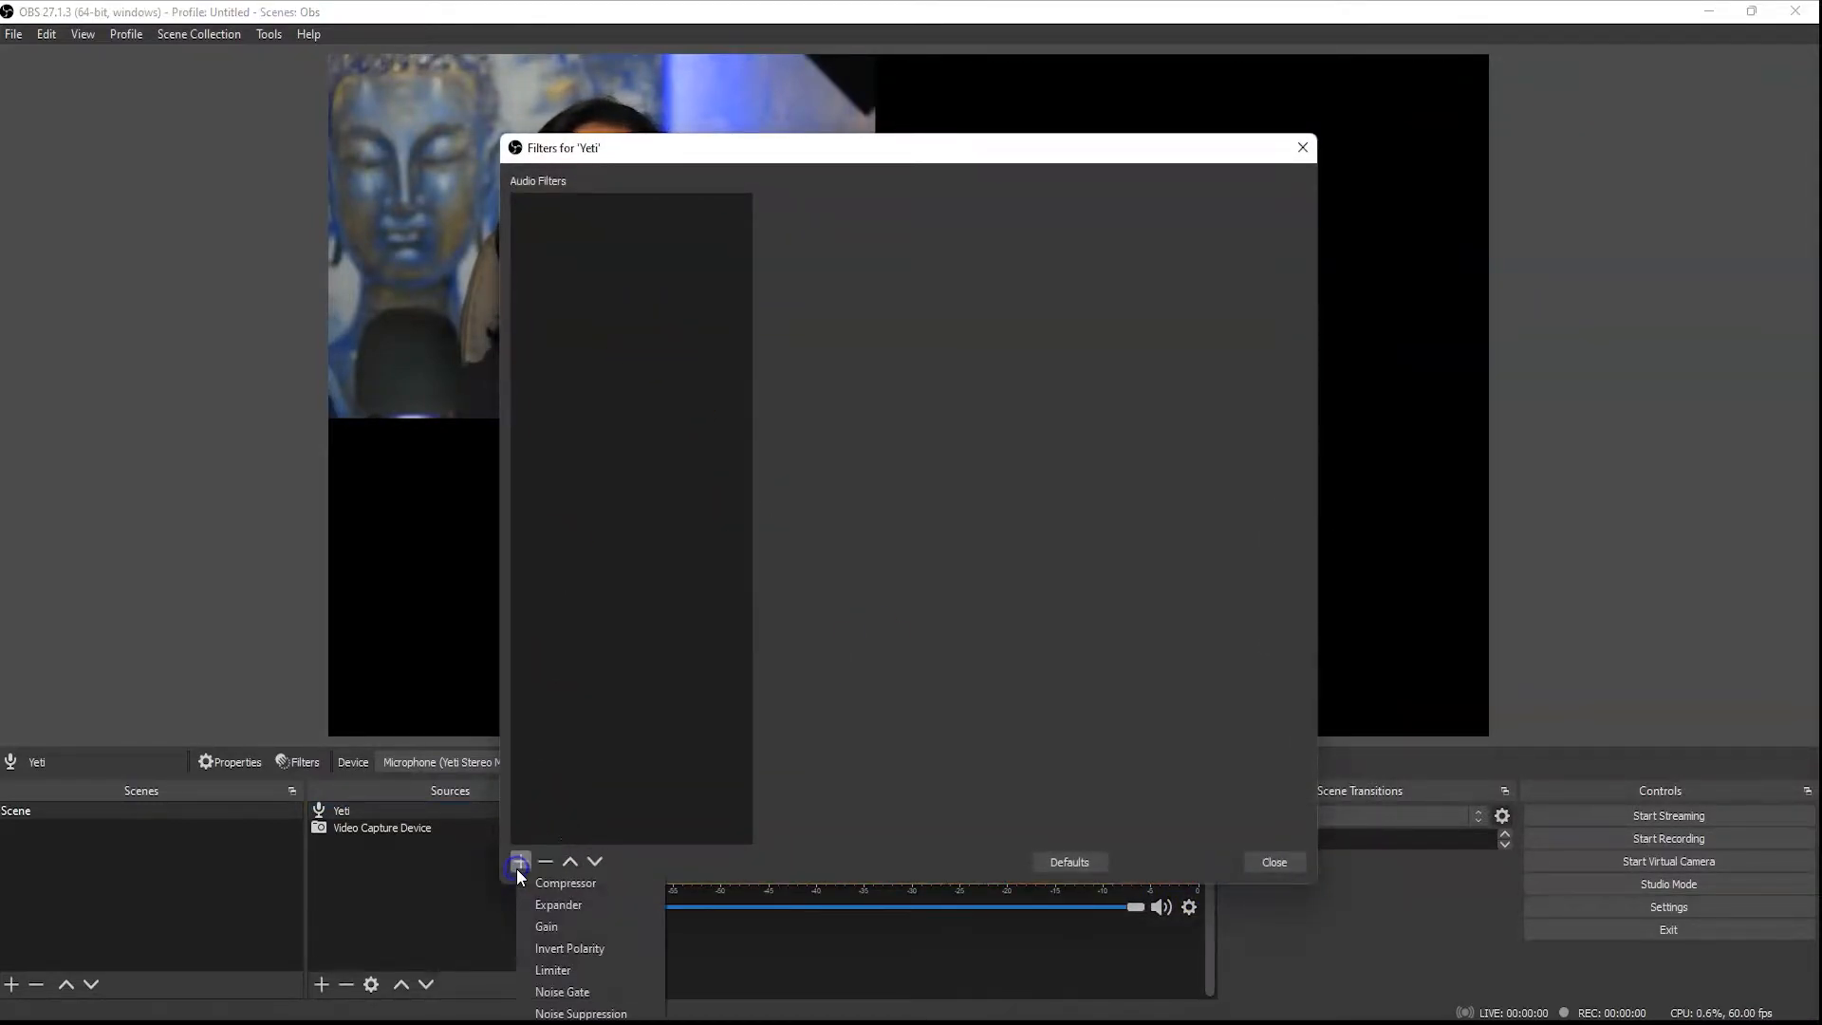
{"action": "left_click", "coordinate": [588, 1014]}
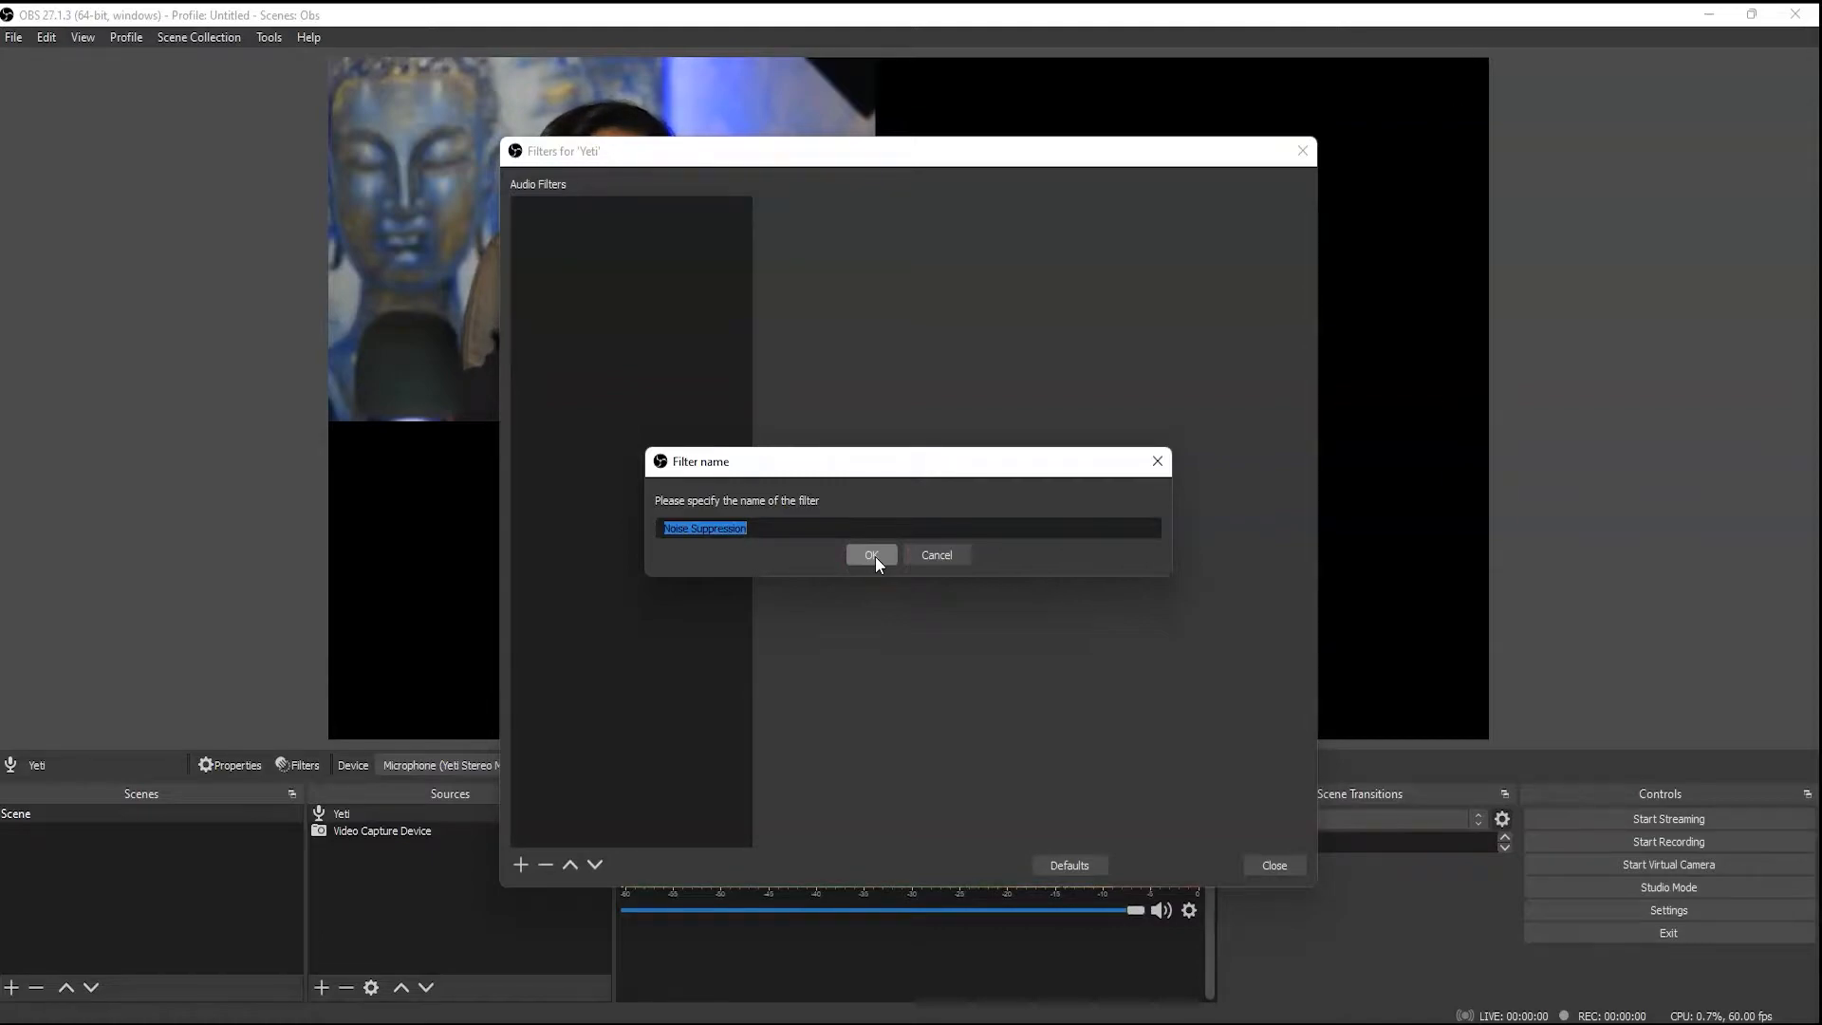
{"action": "left_click", "coordinate": [871, 555]}
{"action": "left_click_drag", "start_coordinate": [1009, 152], "coordinate": [1308, 116]}
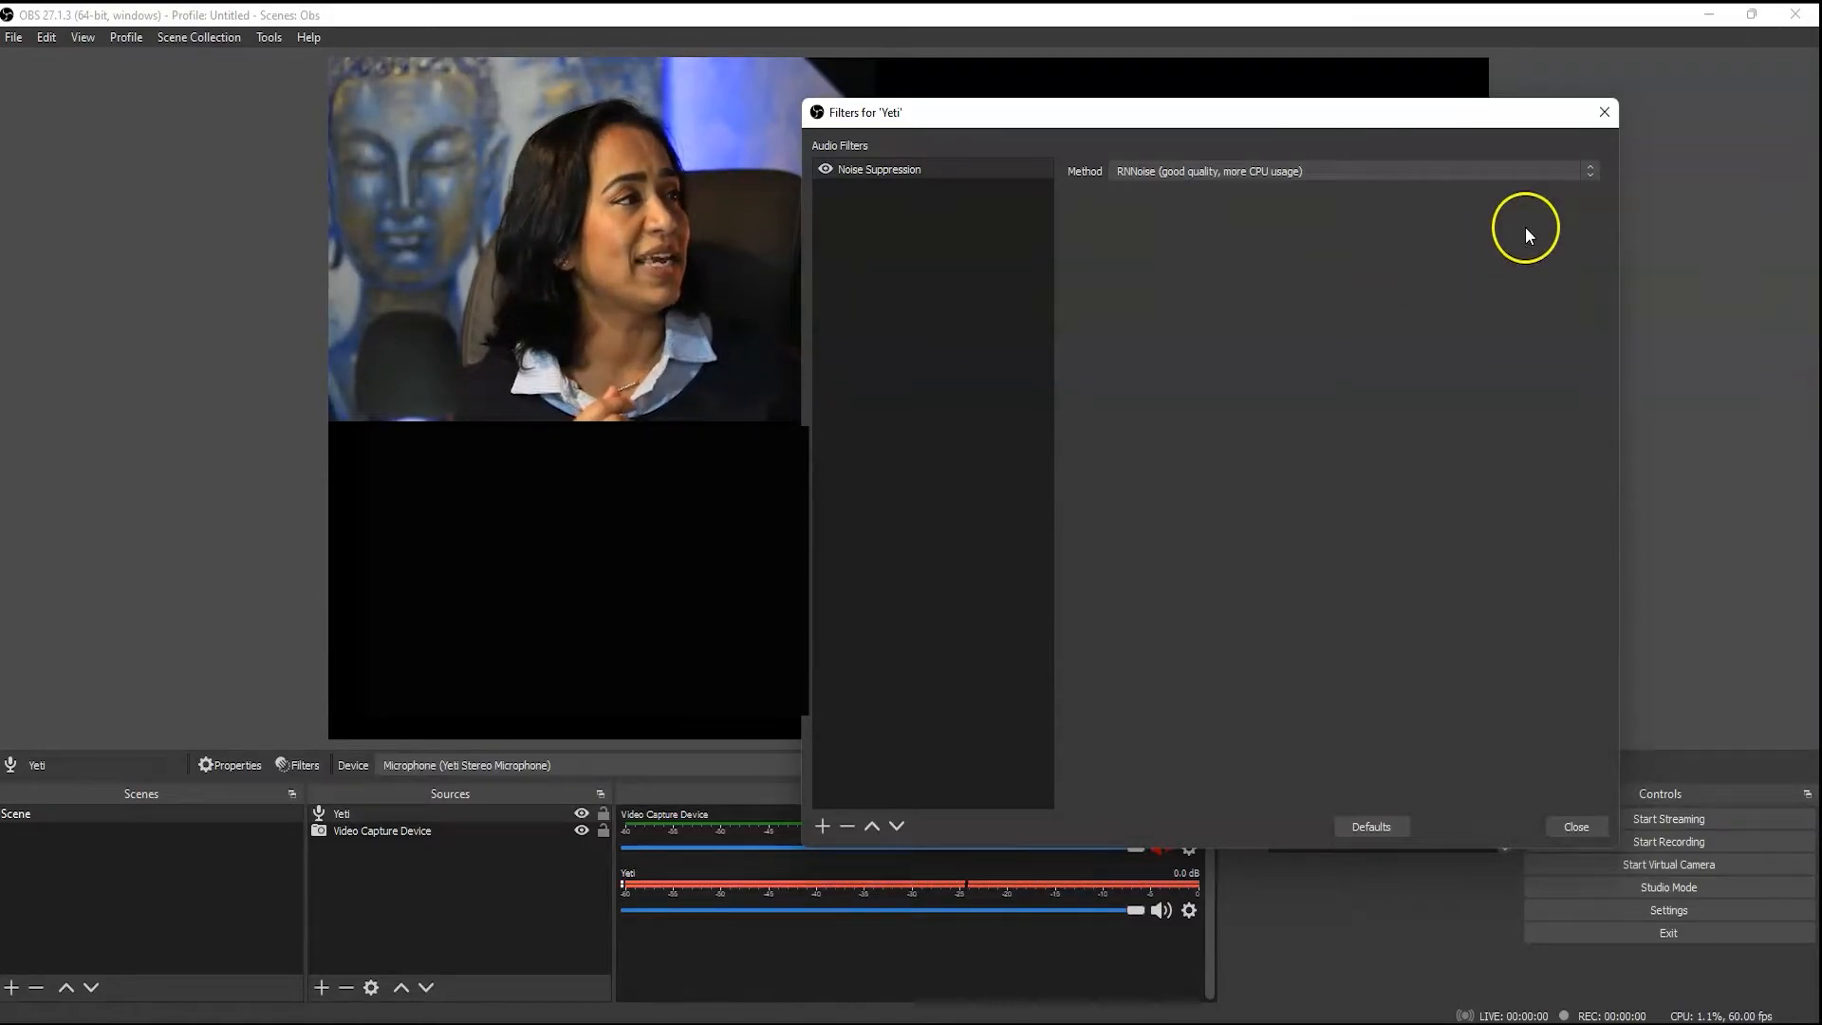
Switch the noise suppression method to Speex (low CPU usage, low quality) and set its suppression level to -36 dB.
{"action": "left_click", "coordinate": [1544, 171]}
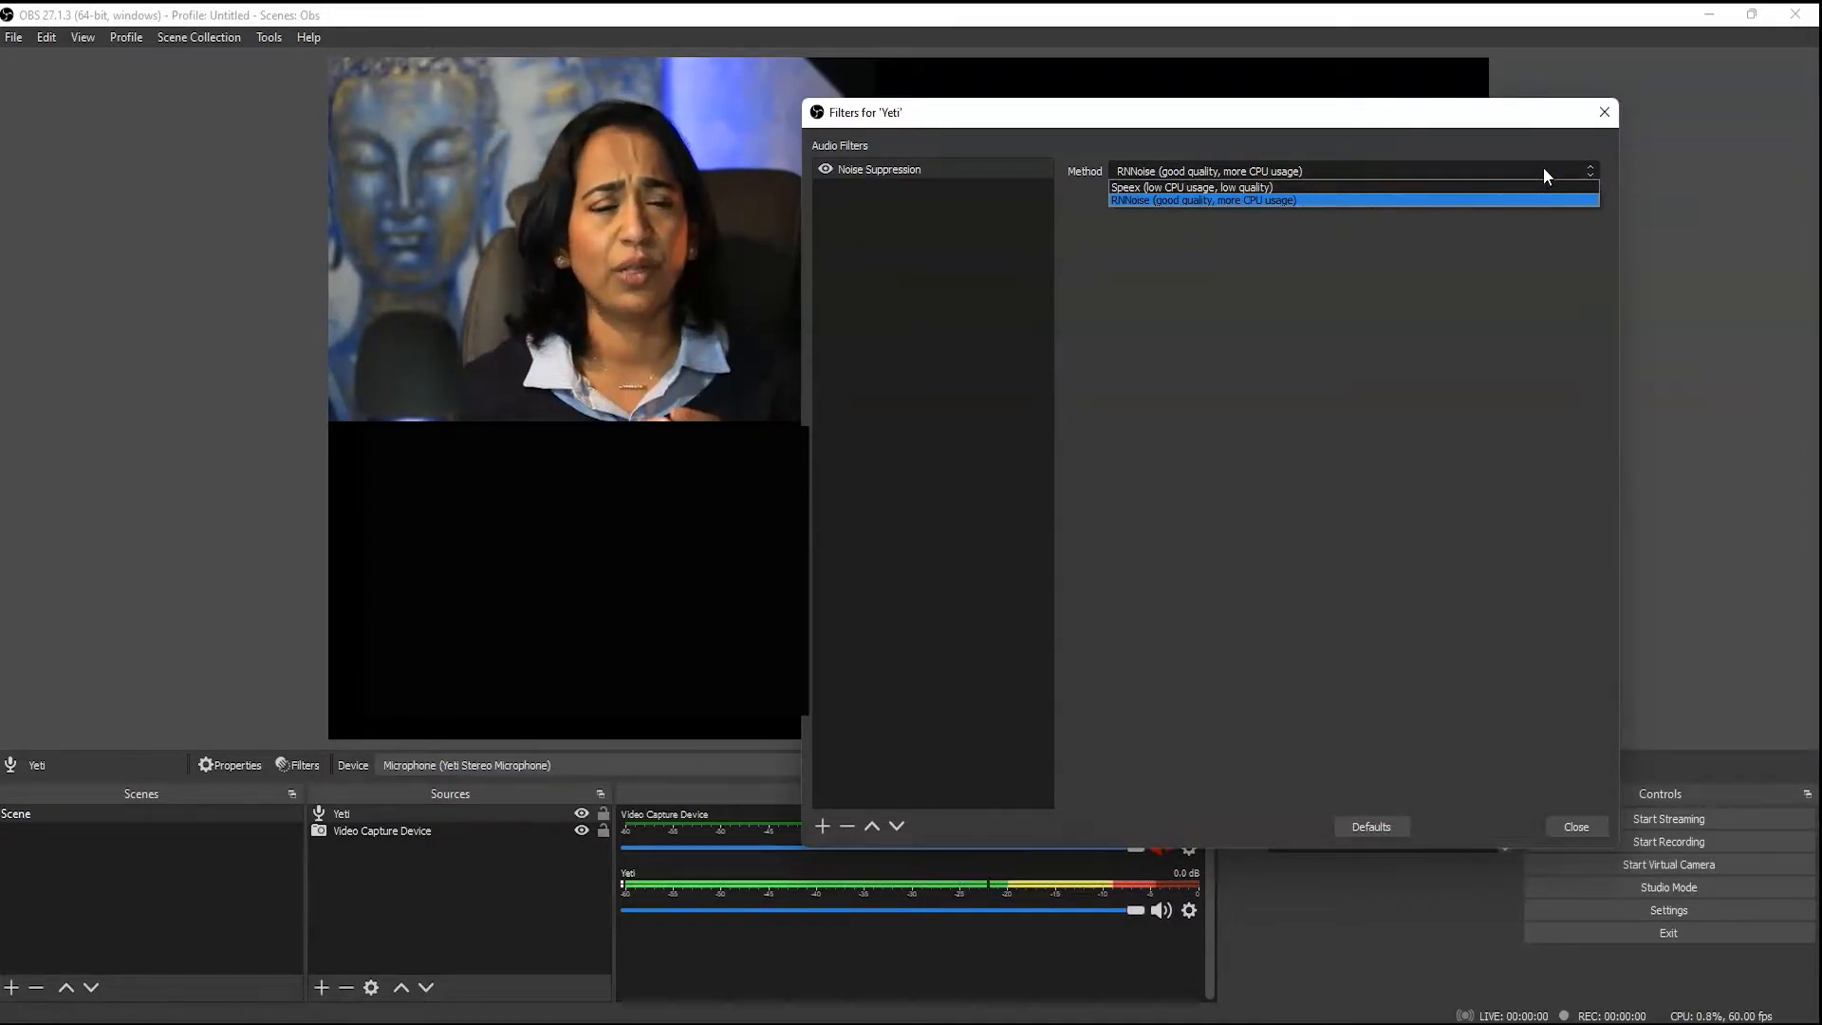
{"action": "left_click", "coordinate": [1296, 190]}
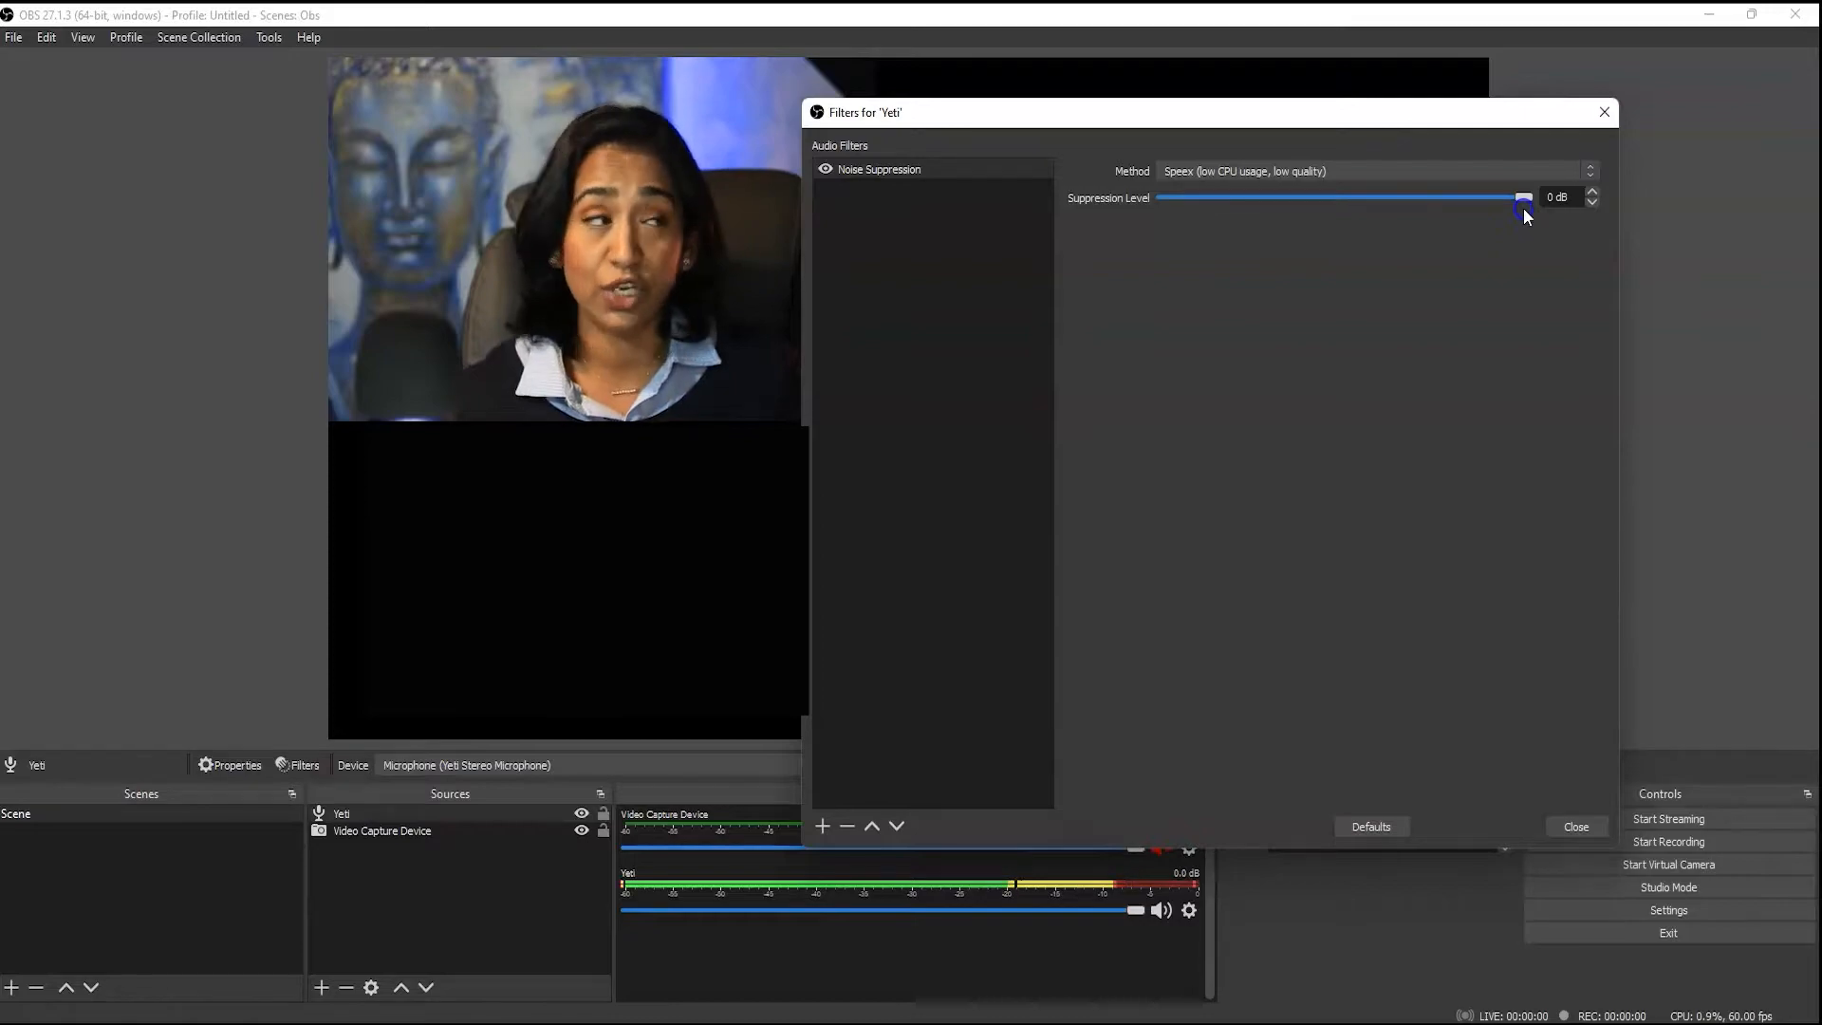
{"action": "left_click_drag", "start_coordinate": [1523, 207], "coordinate": [1358, 209]}
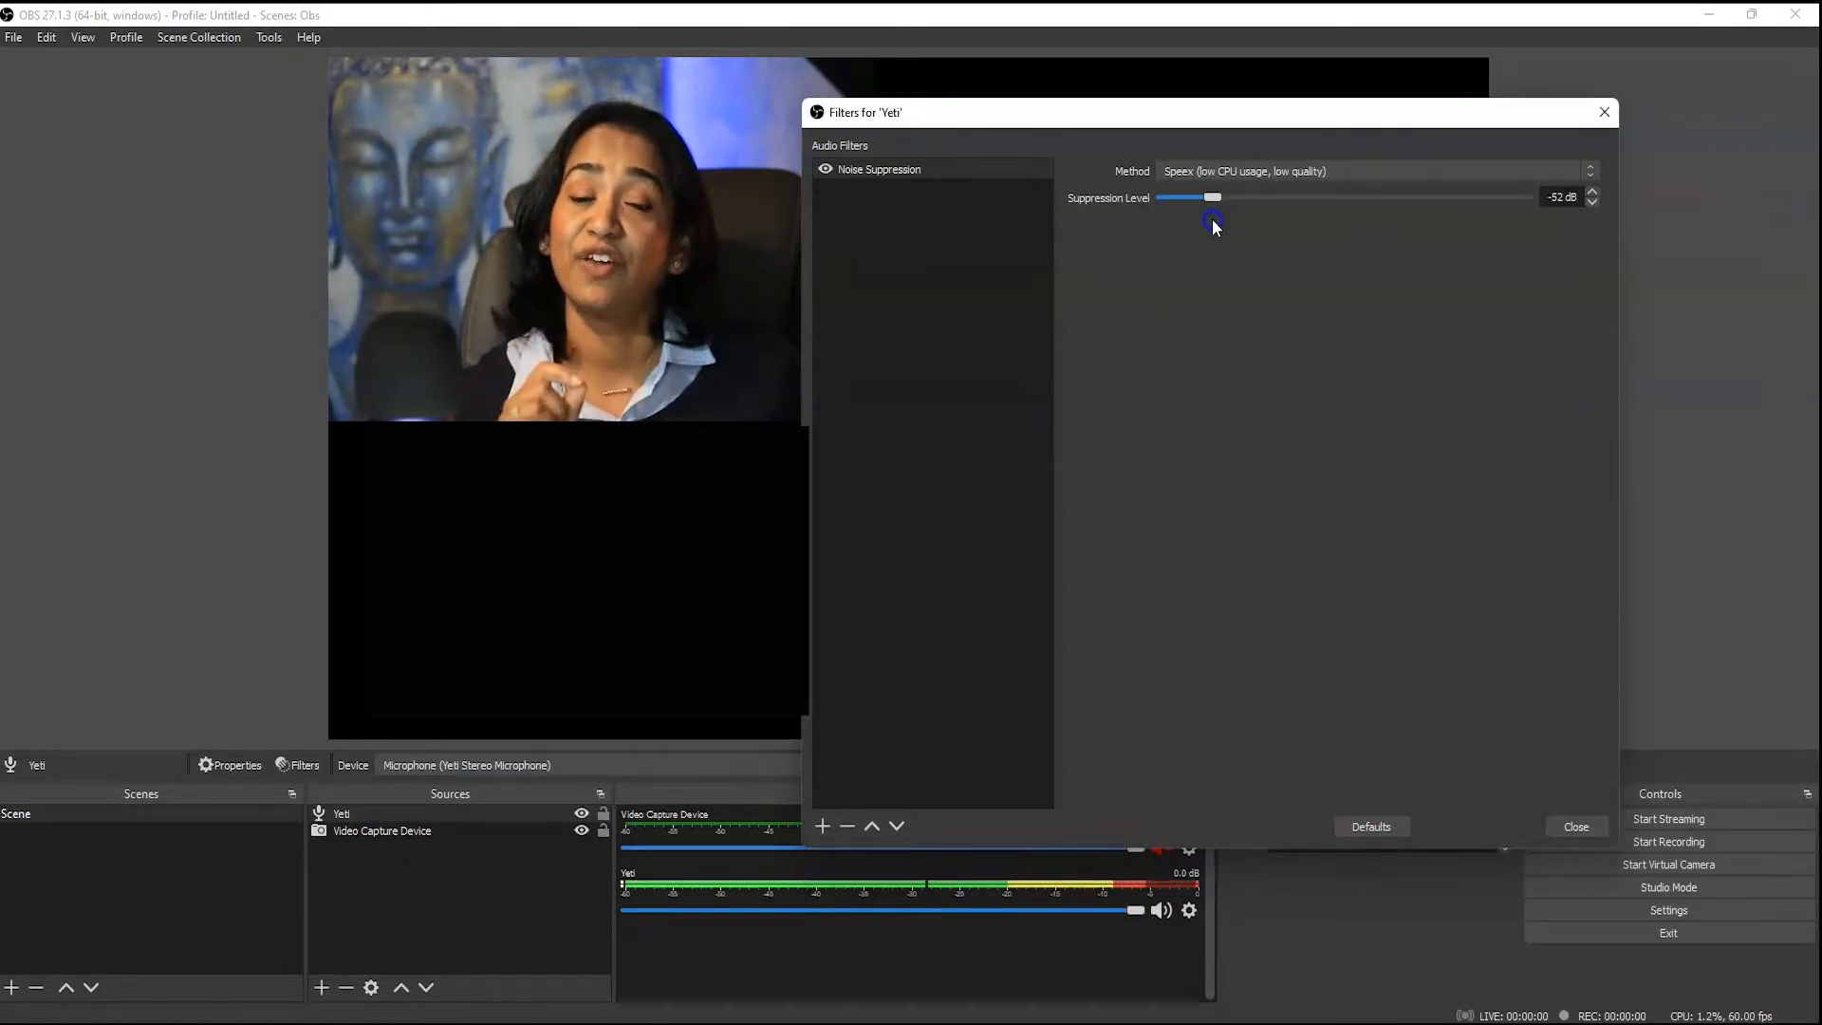
{"action": "left_click_drag", "start_coordinate": [1211, 218], "coordinate": [1277, 228]}
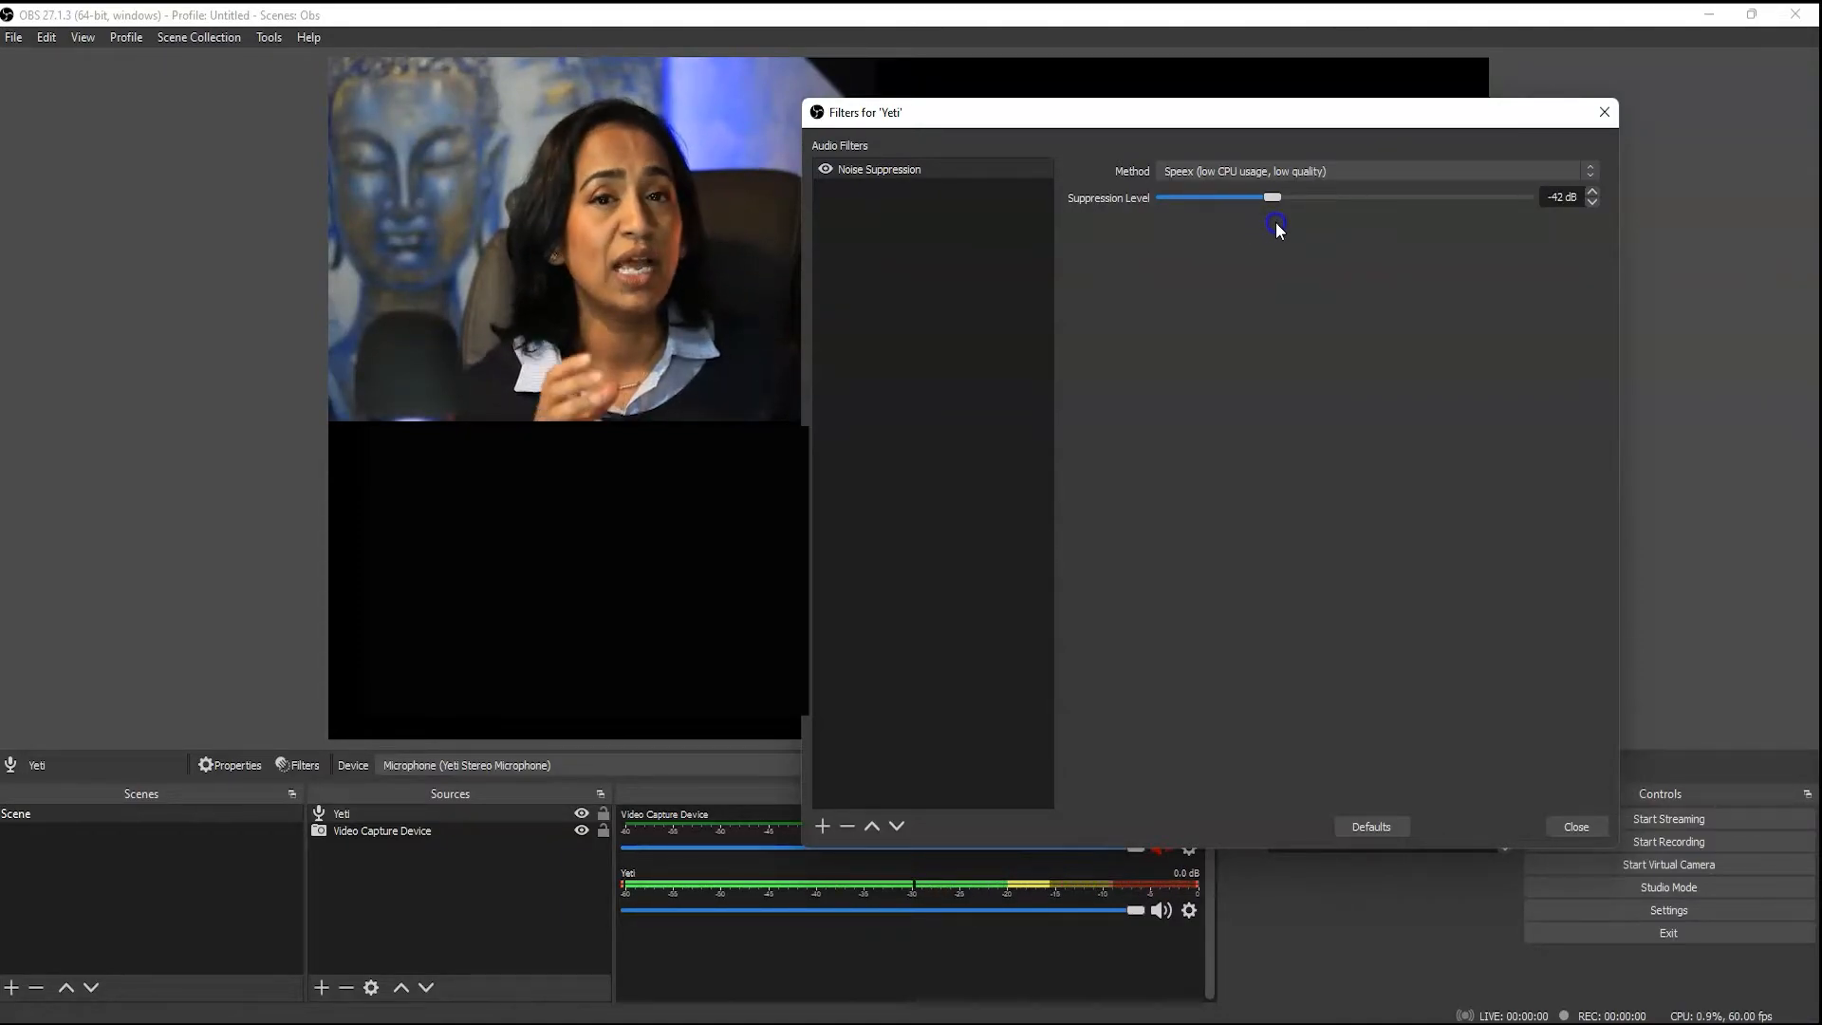
{"action": "left_click_drag", "start_coordinate": [1281, 203], "coordinate": [1315, 210]}
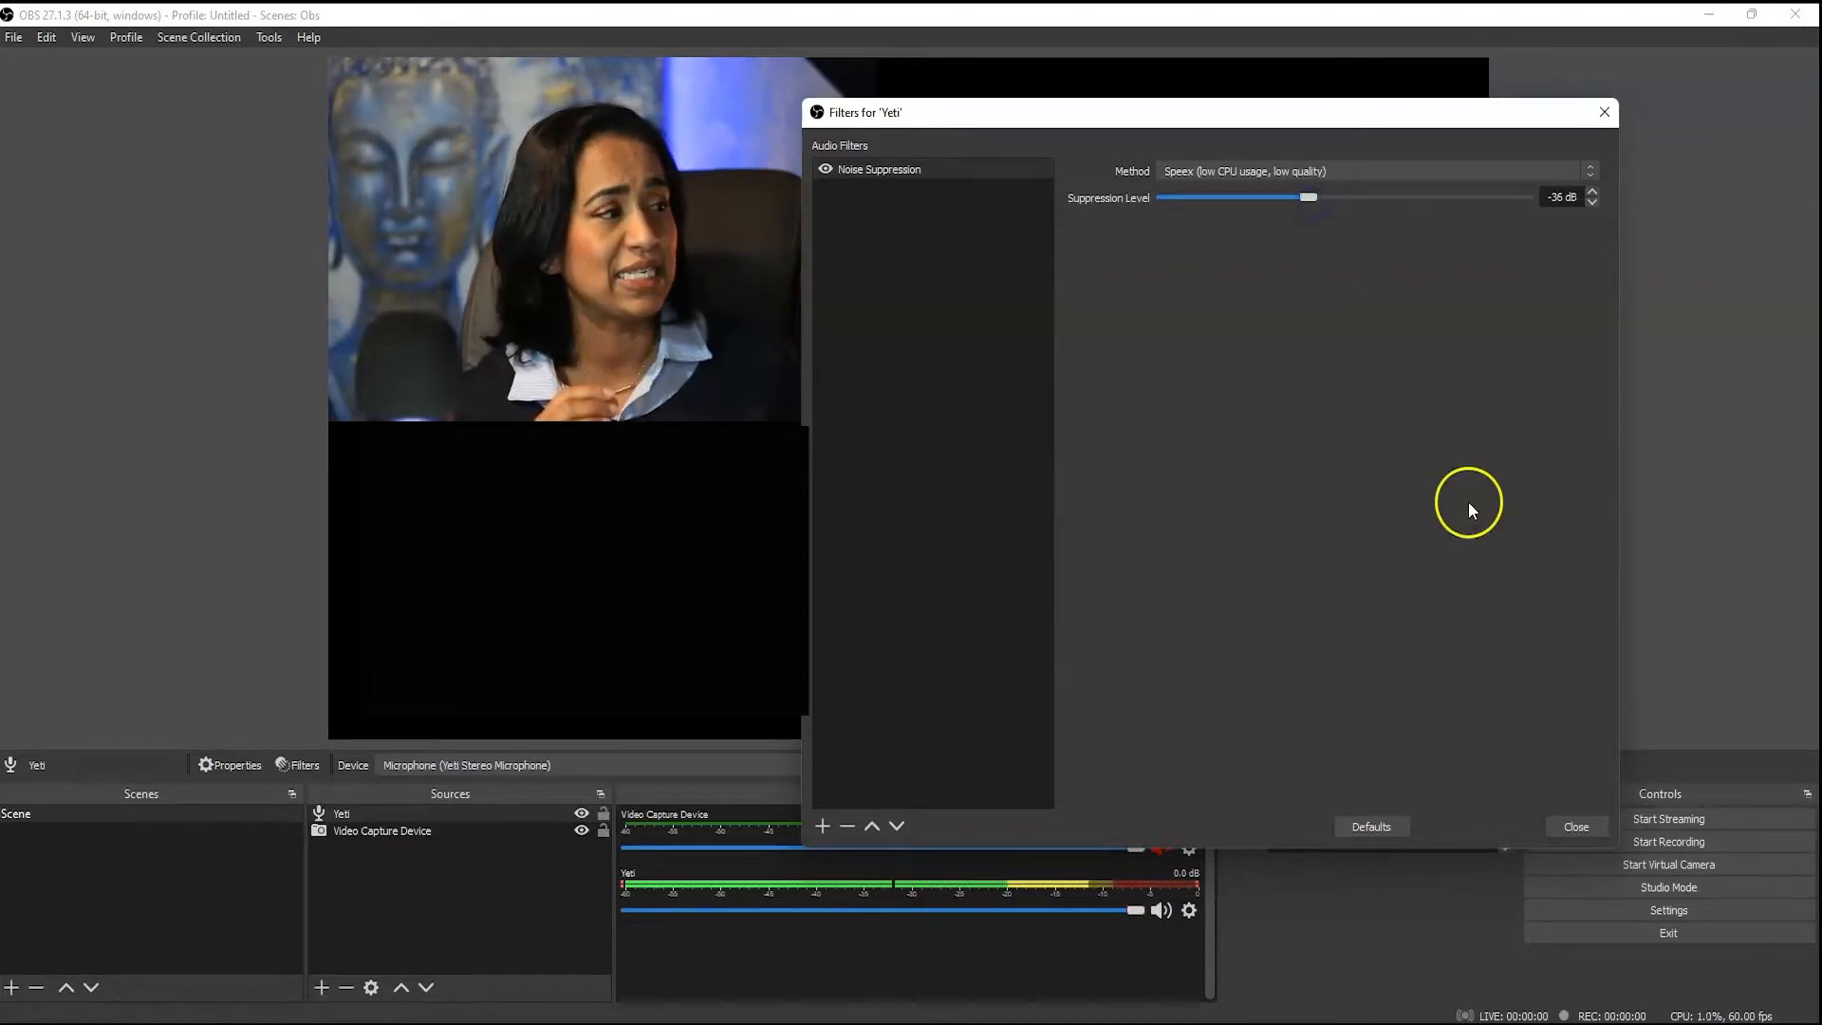
{"action": "left_click", "coordinate": [1575, 827]}
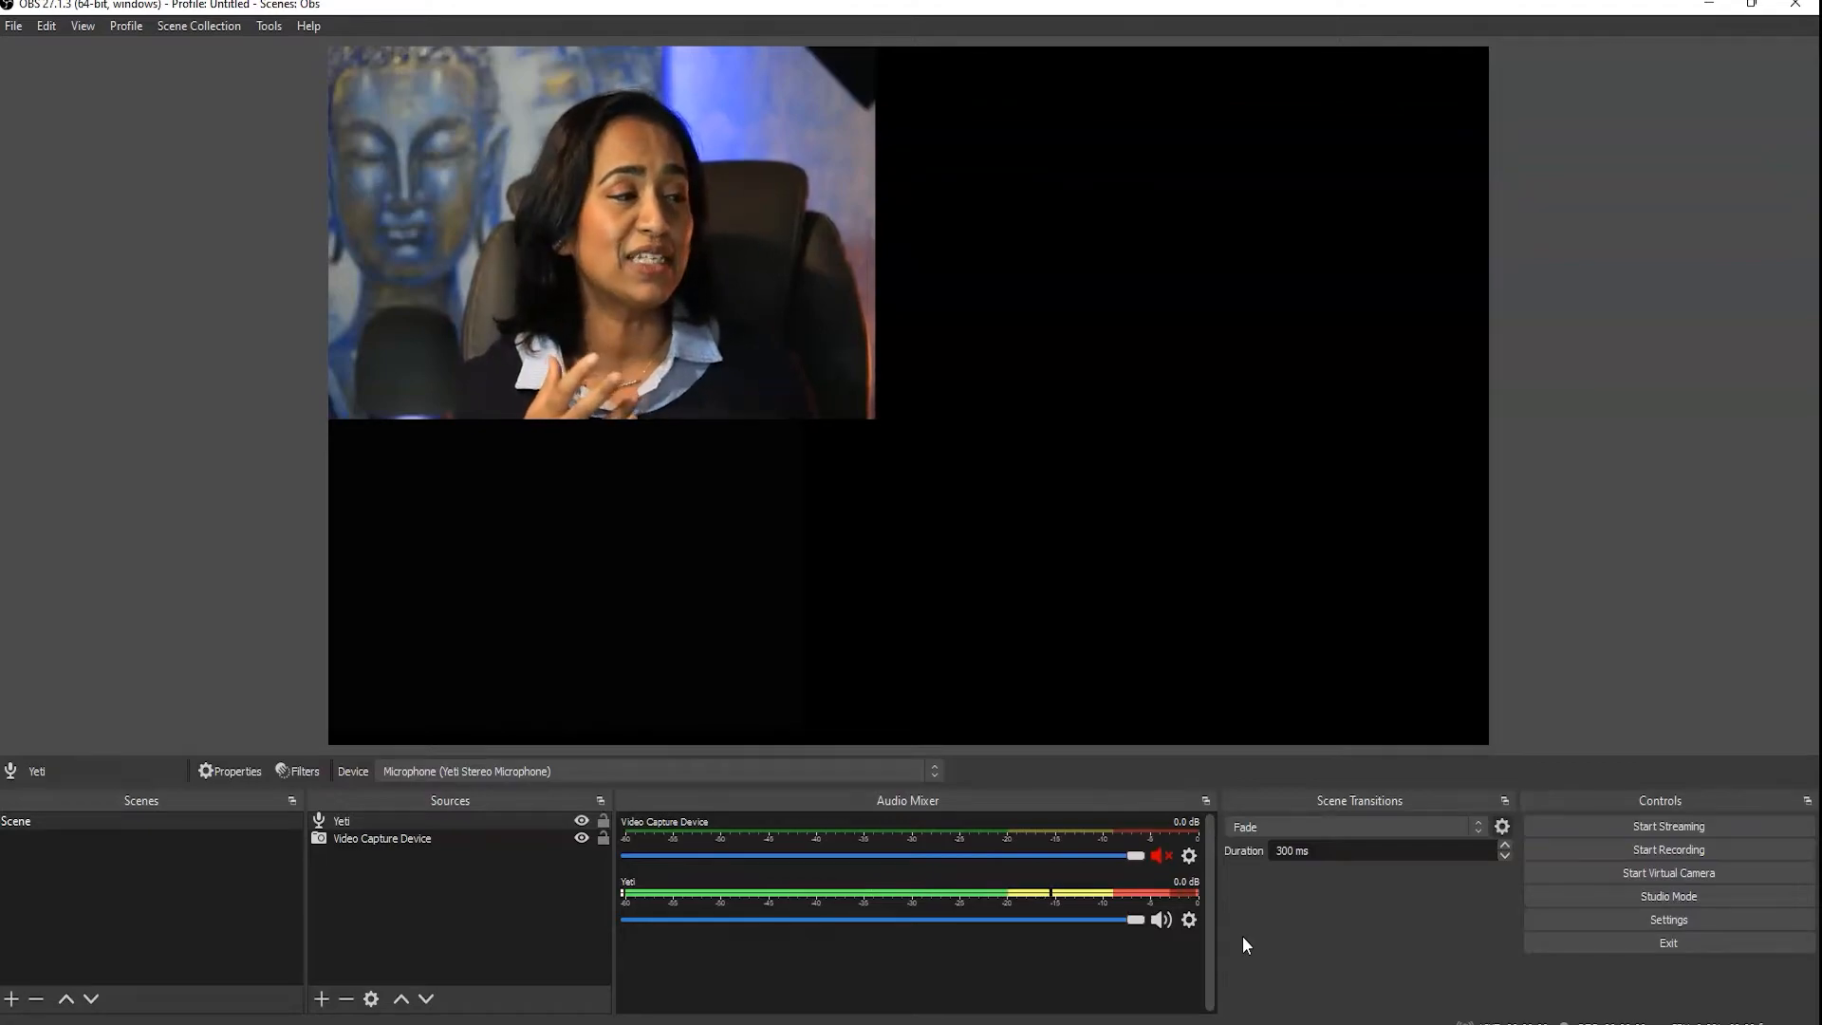
Adjust the suppression level of the Yeti source's Noise Suppression filter to -39 dB.
{"action": "left_click", "coordinate": [1192, 920]}
{"action": "left_click", "coordinate": [1228, 866]}
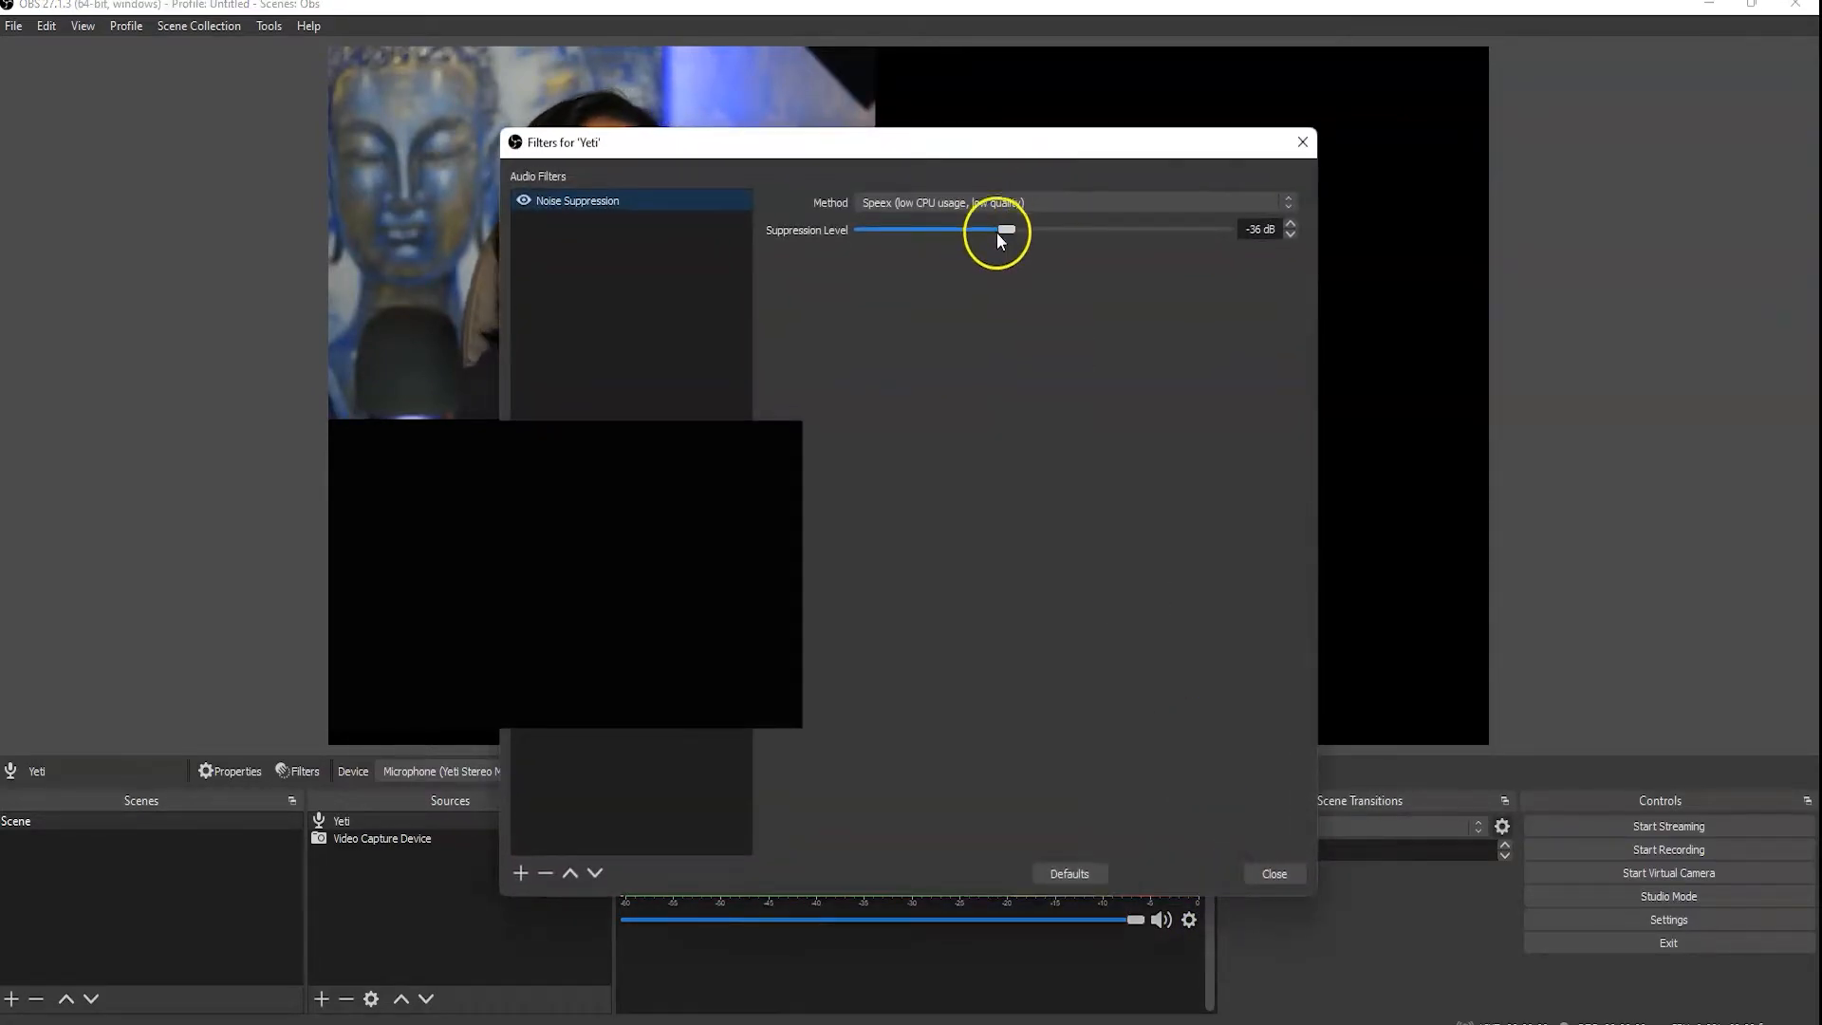
{"action": "left_click_drag", "start_coordinate": [998, 233], "coordinate": [995, 228]}
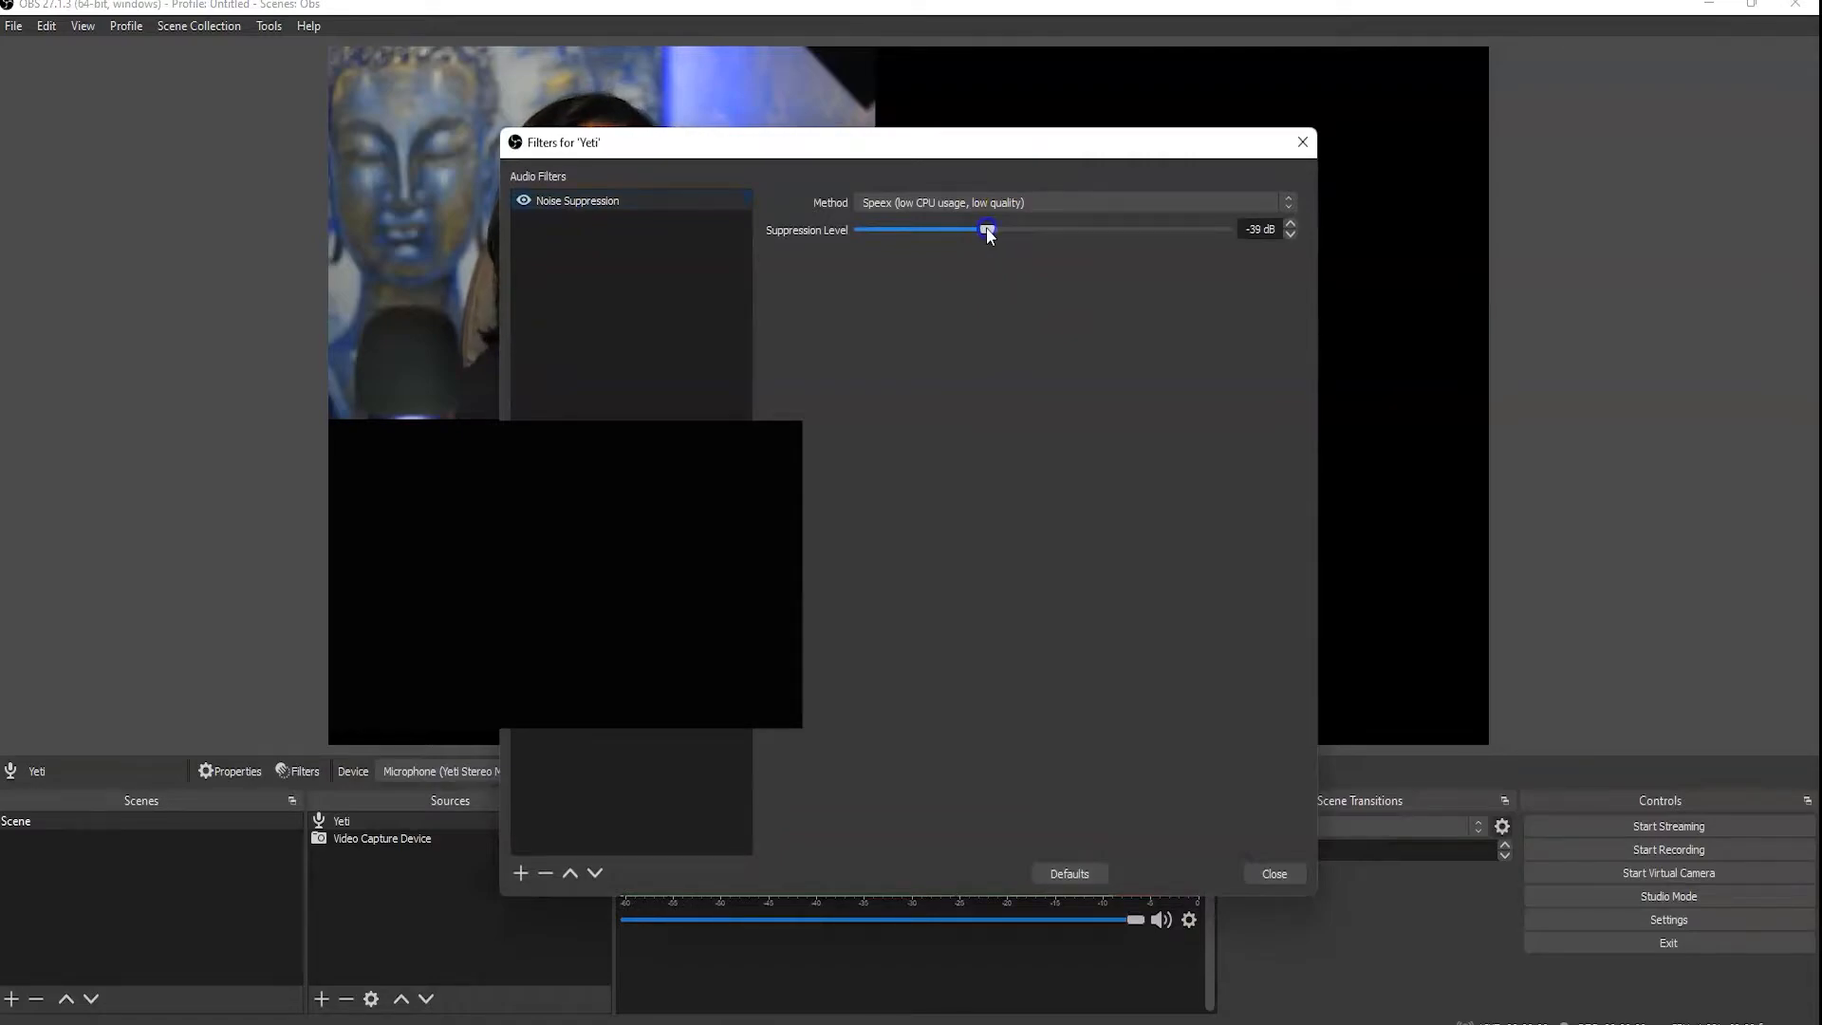
{"action": "left_click", "coordinate": [1192, 575]}
{"action": "left_click", "coordinate": [1266, 873]}
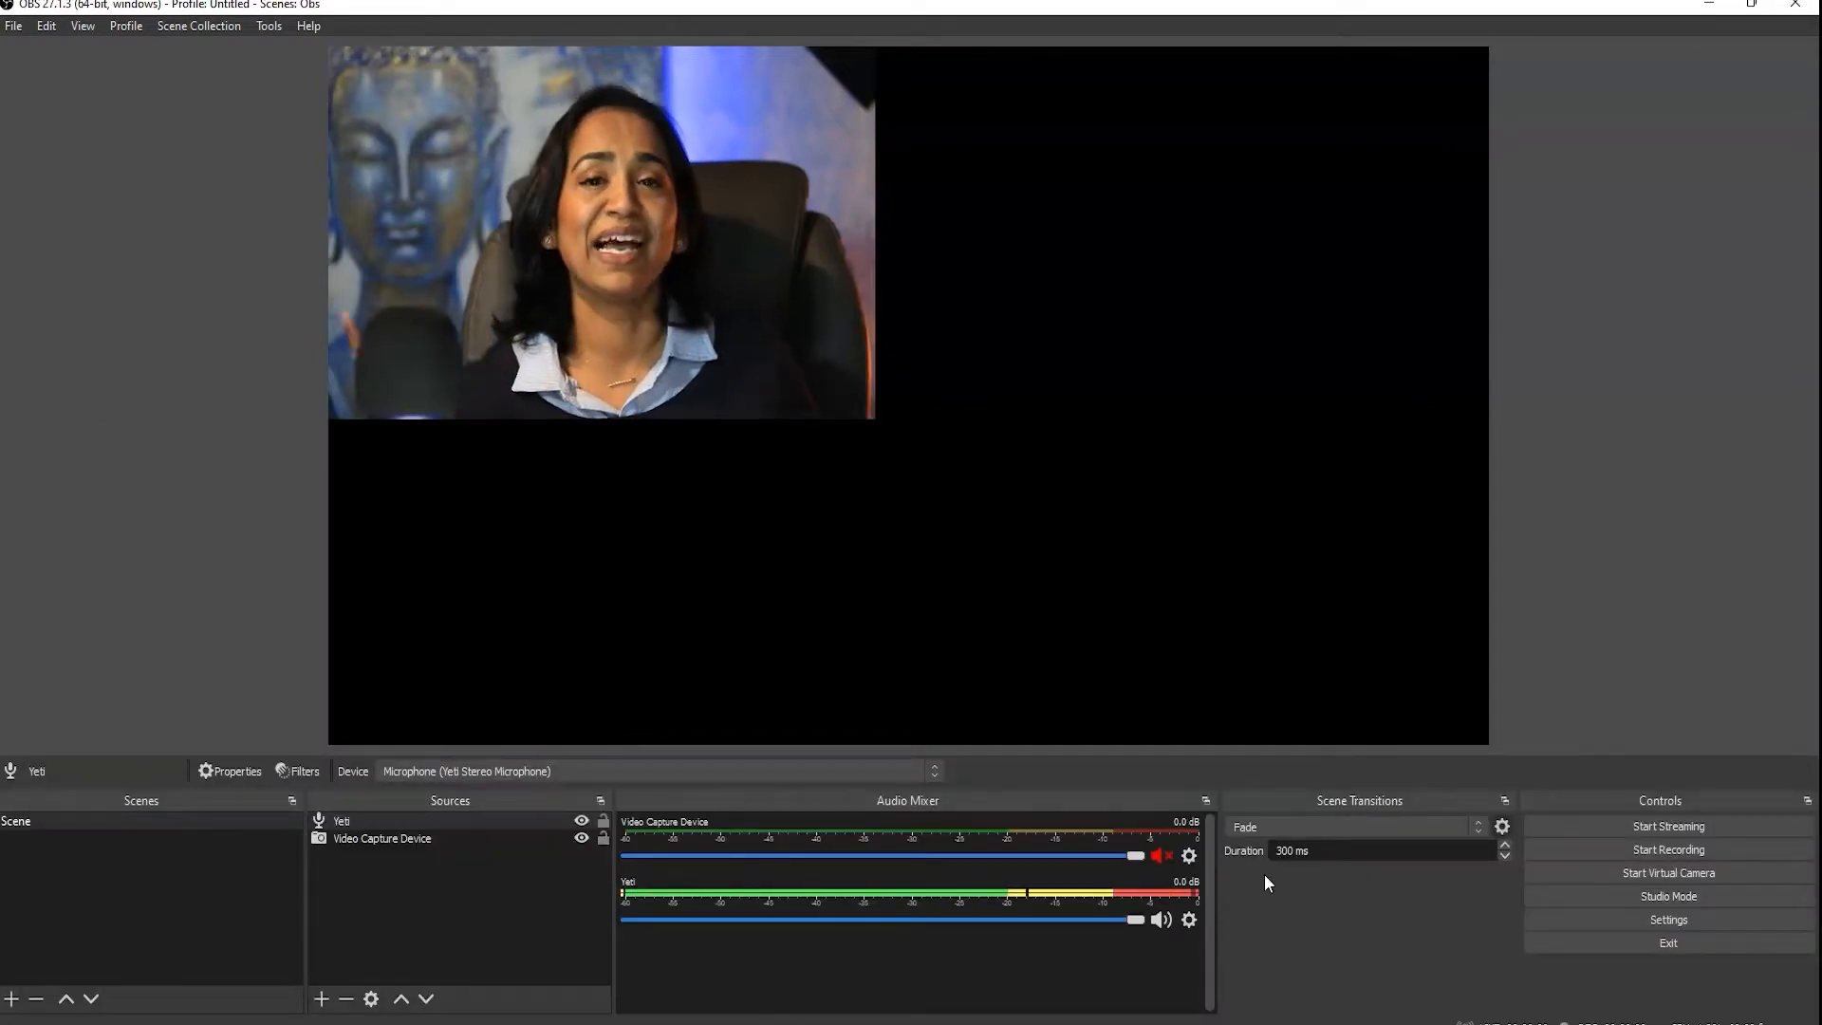
Remove the Noise Suppression filter from the Yeti audio source.
{"action": "left_click", "coordinate": [1189, 919]}
{"action": "left_click", "coordinate": [1254, 859]}
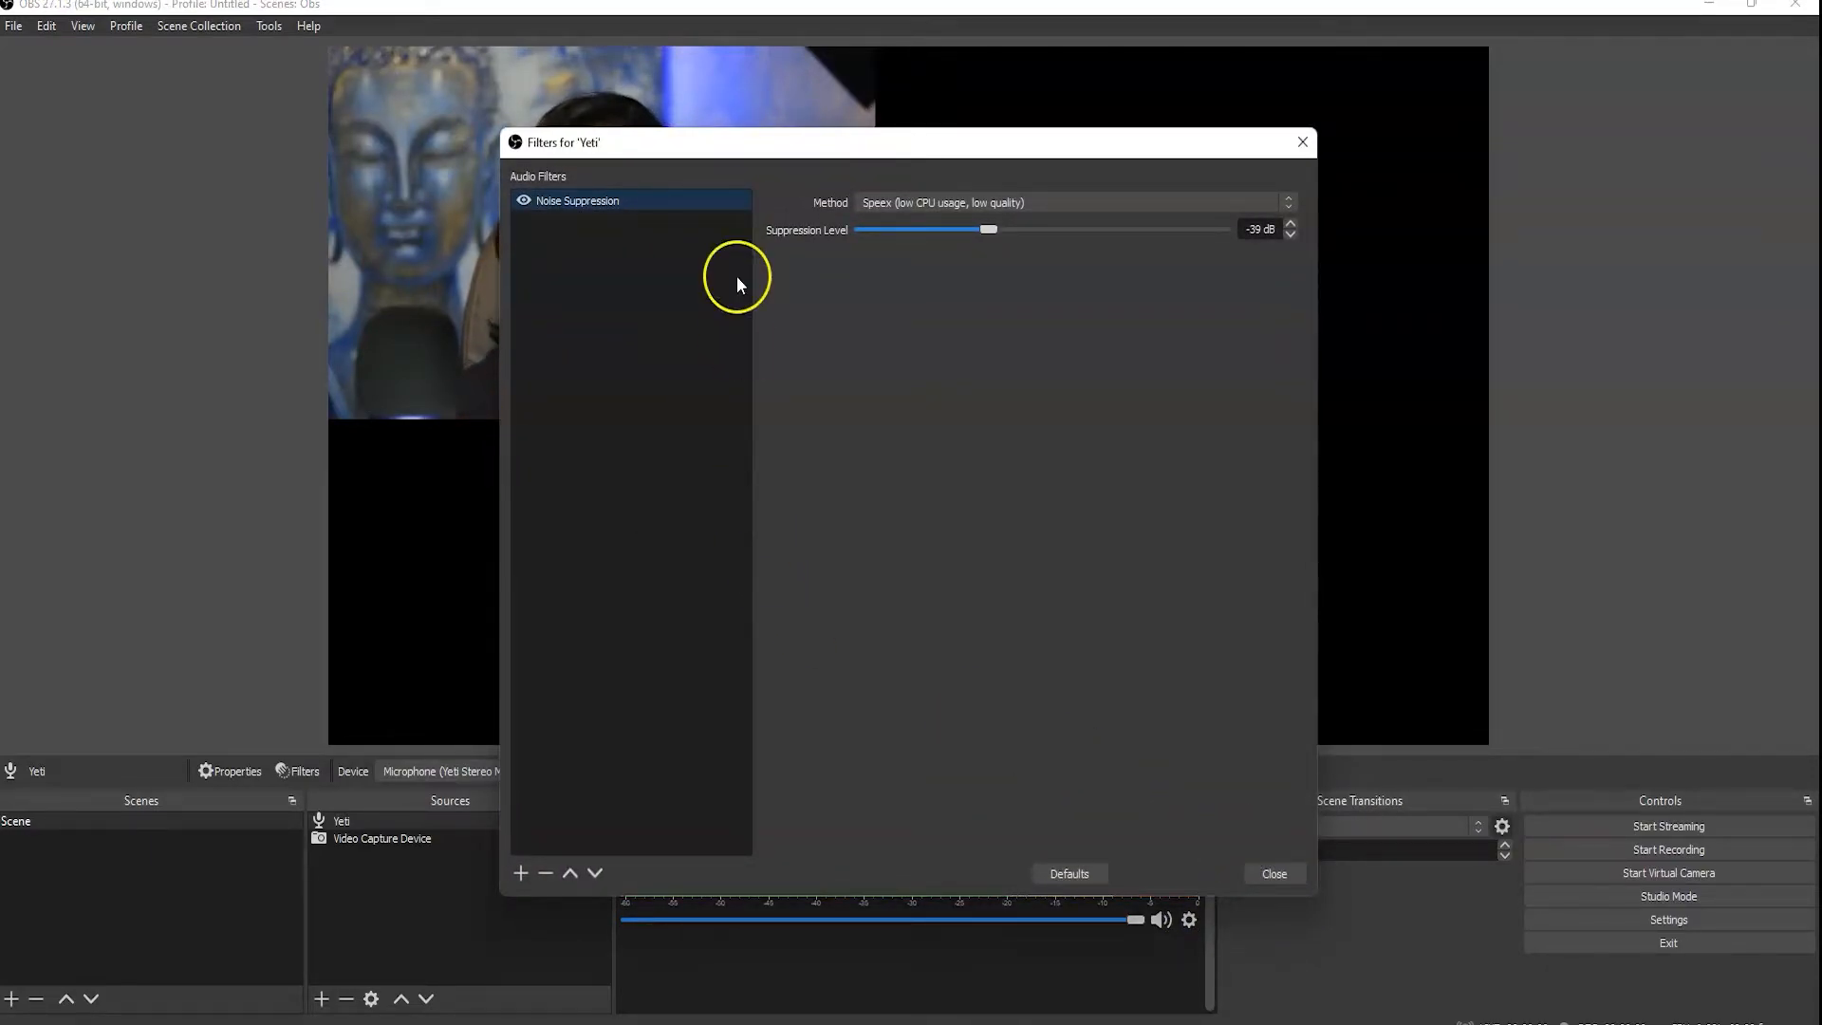
{"action": "left_click", "coordinate": [703, 209]}
{"action": "right_click", "coordinate": [703, 209]}
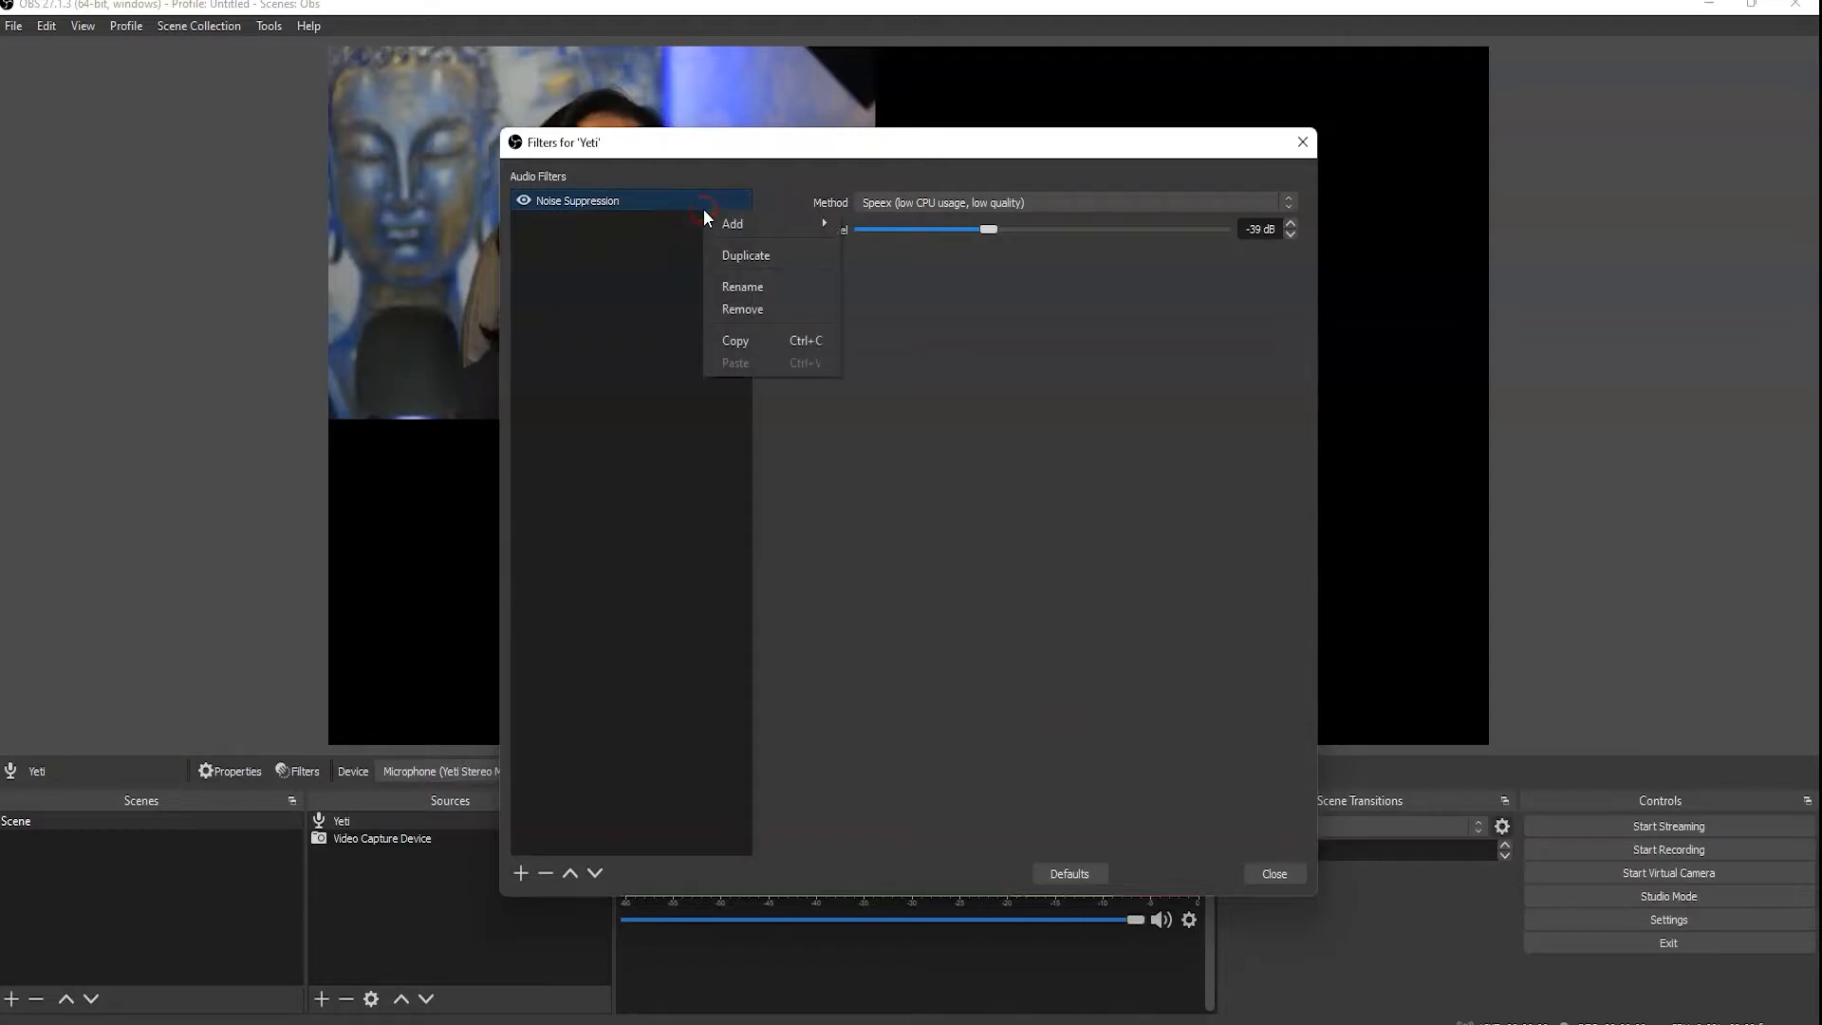
{"action": "left_click", "coordinate": [746, 303]}
{"action": "left_click", "coordinate": [982, 553]}
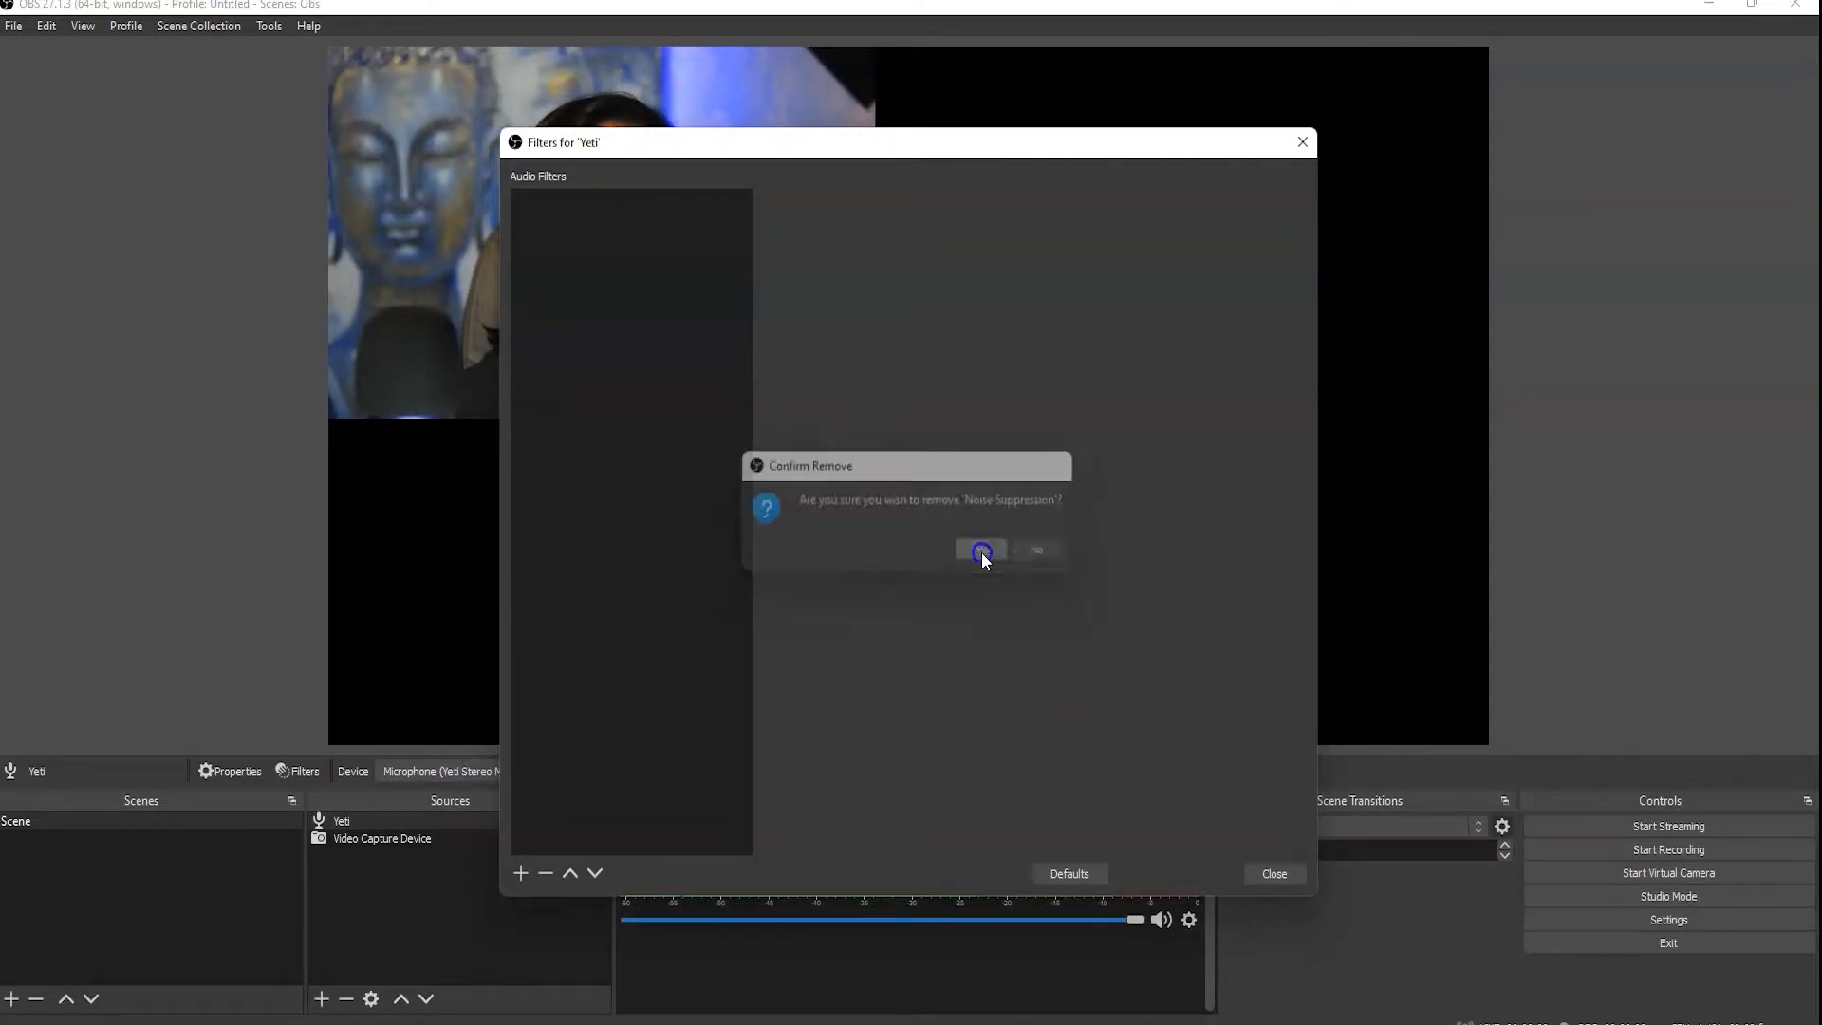
Add a Noise Gate filter to the Yeti audio source with its default name and threshold settings.
{"action": "left_click", "coordinate": [520, 873]}
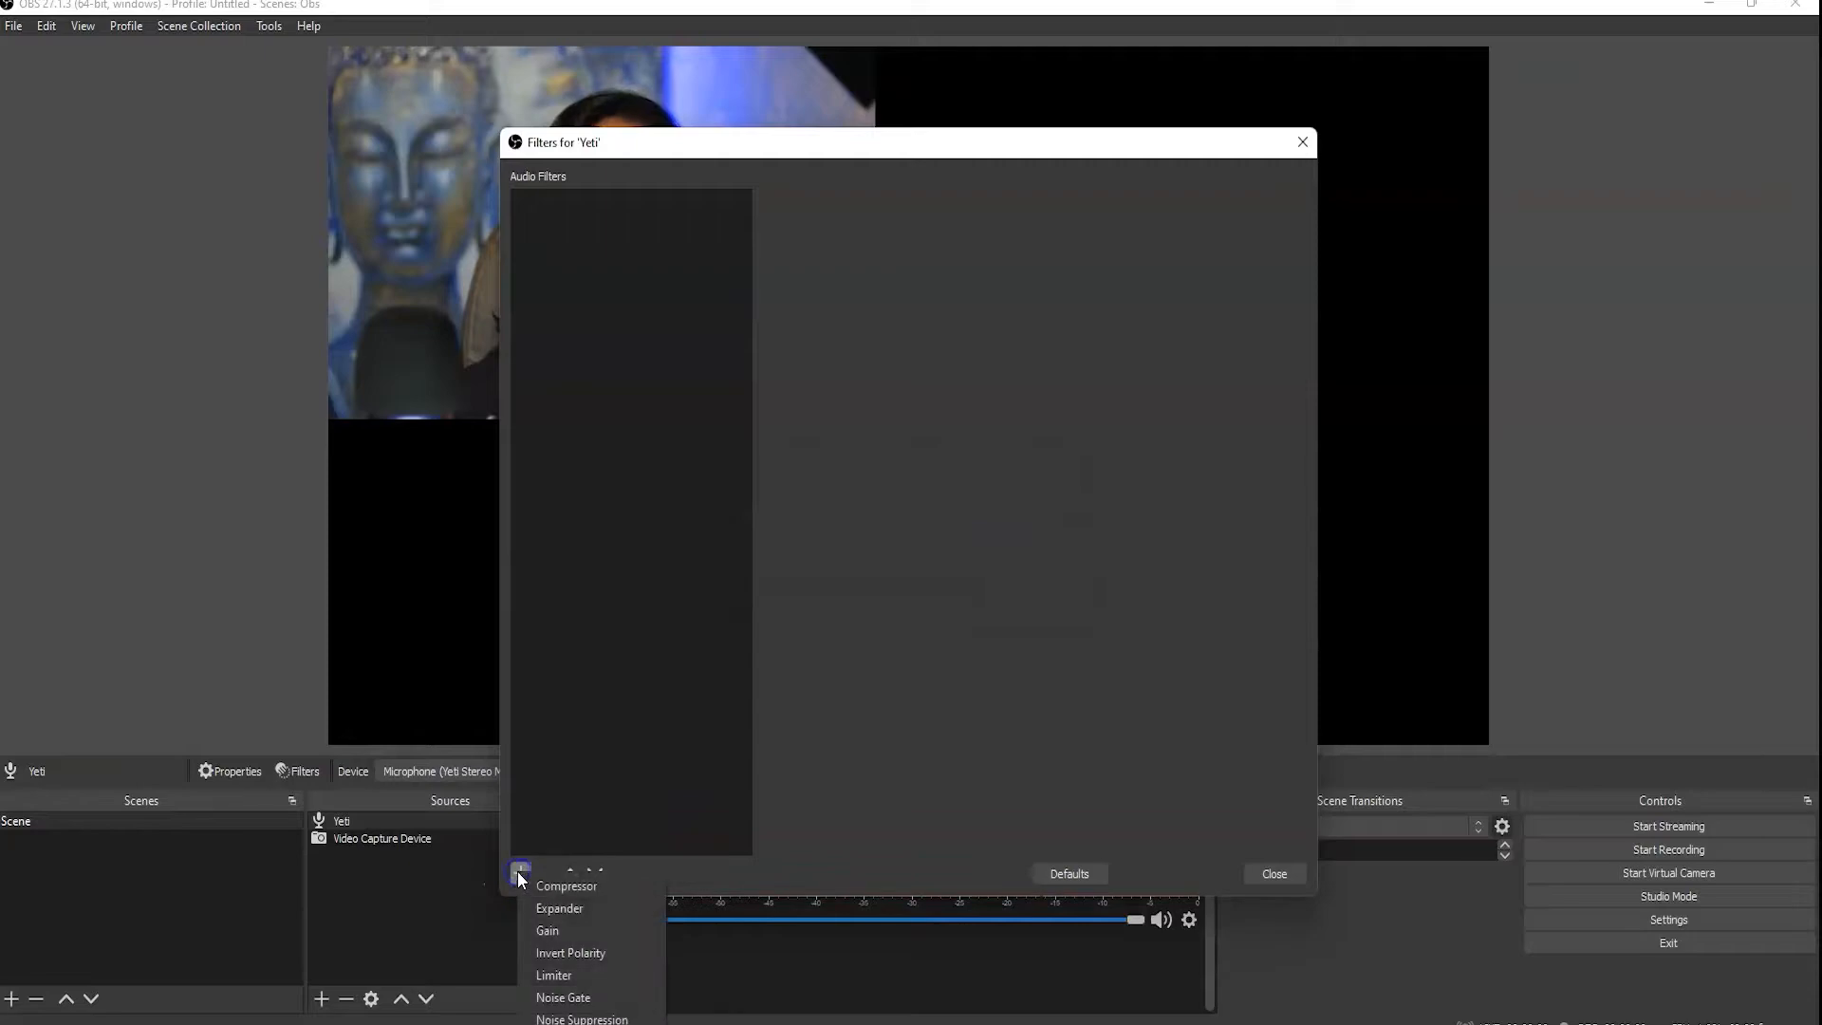
{"action": "left_click", "coordinate": [596, 998]}
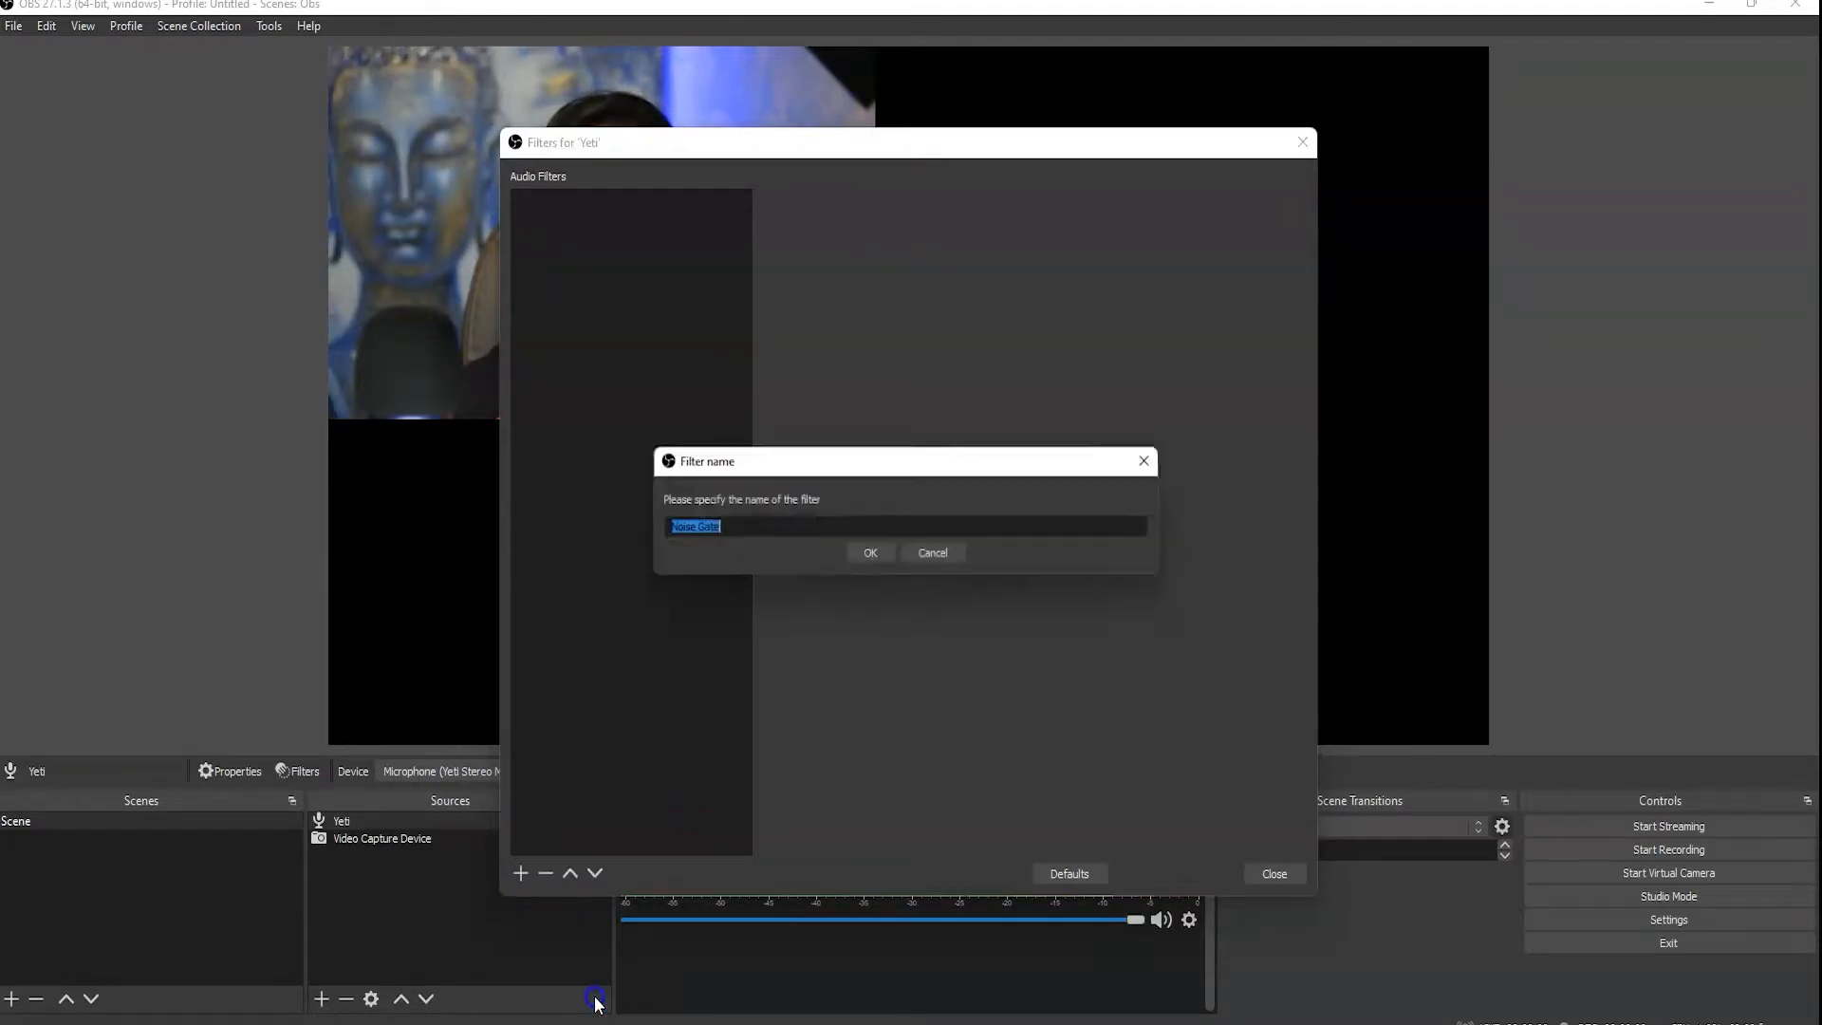
{"action": "left_click", "coordinate": [865, 565]}
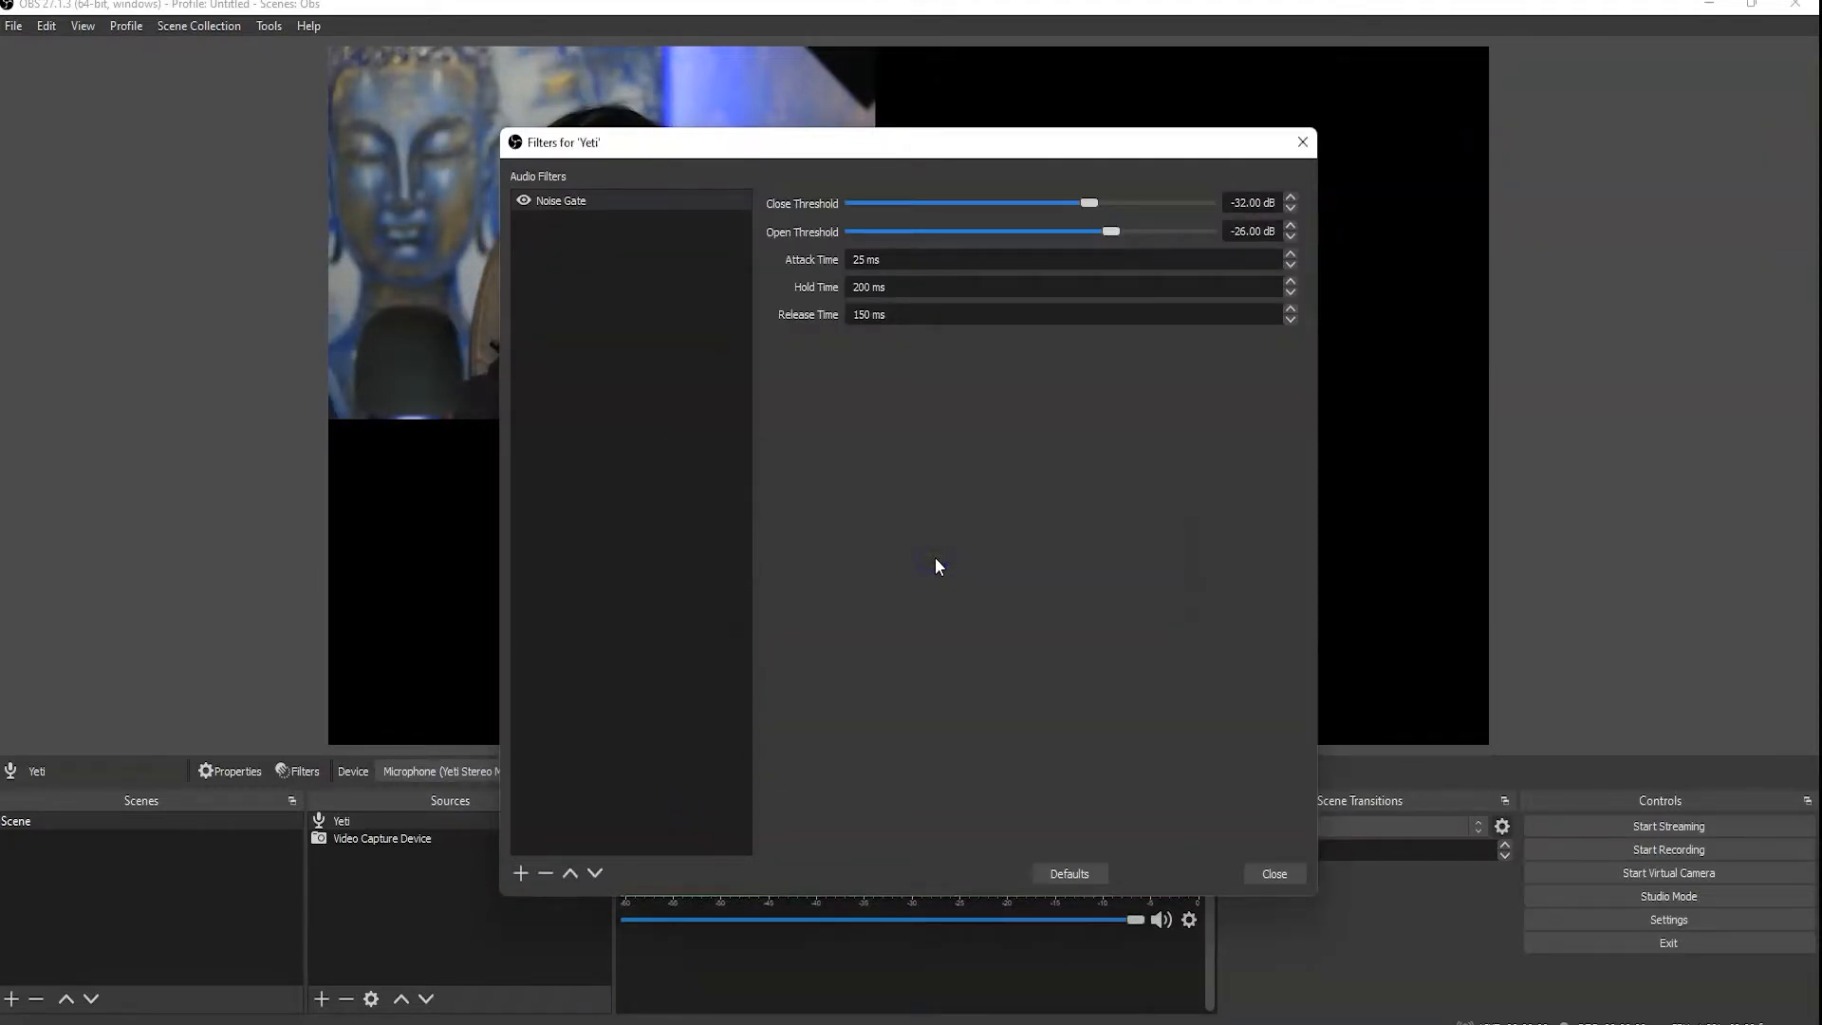
{"action": "left_click_drag", "start_coordinate": [707, 149], "coordinate": [988, 107]}
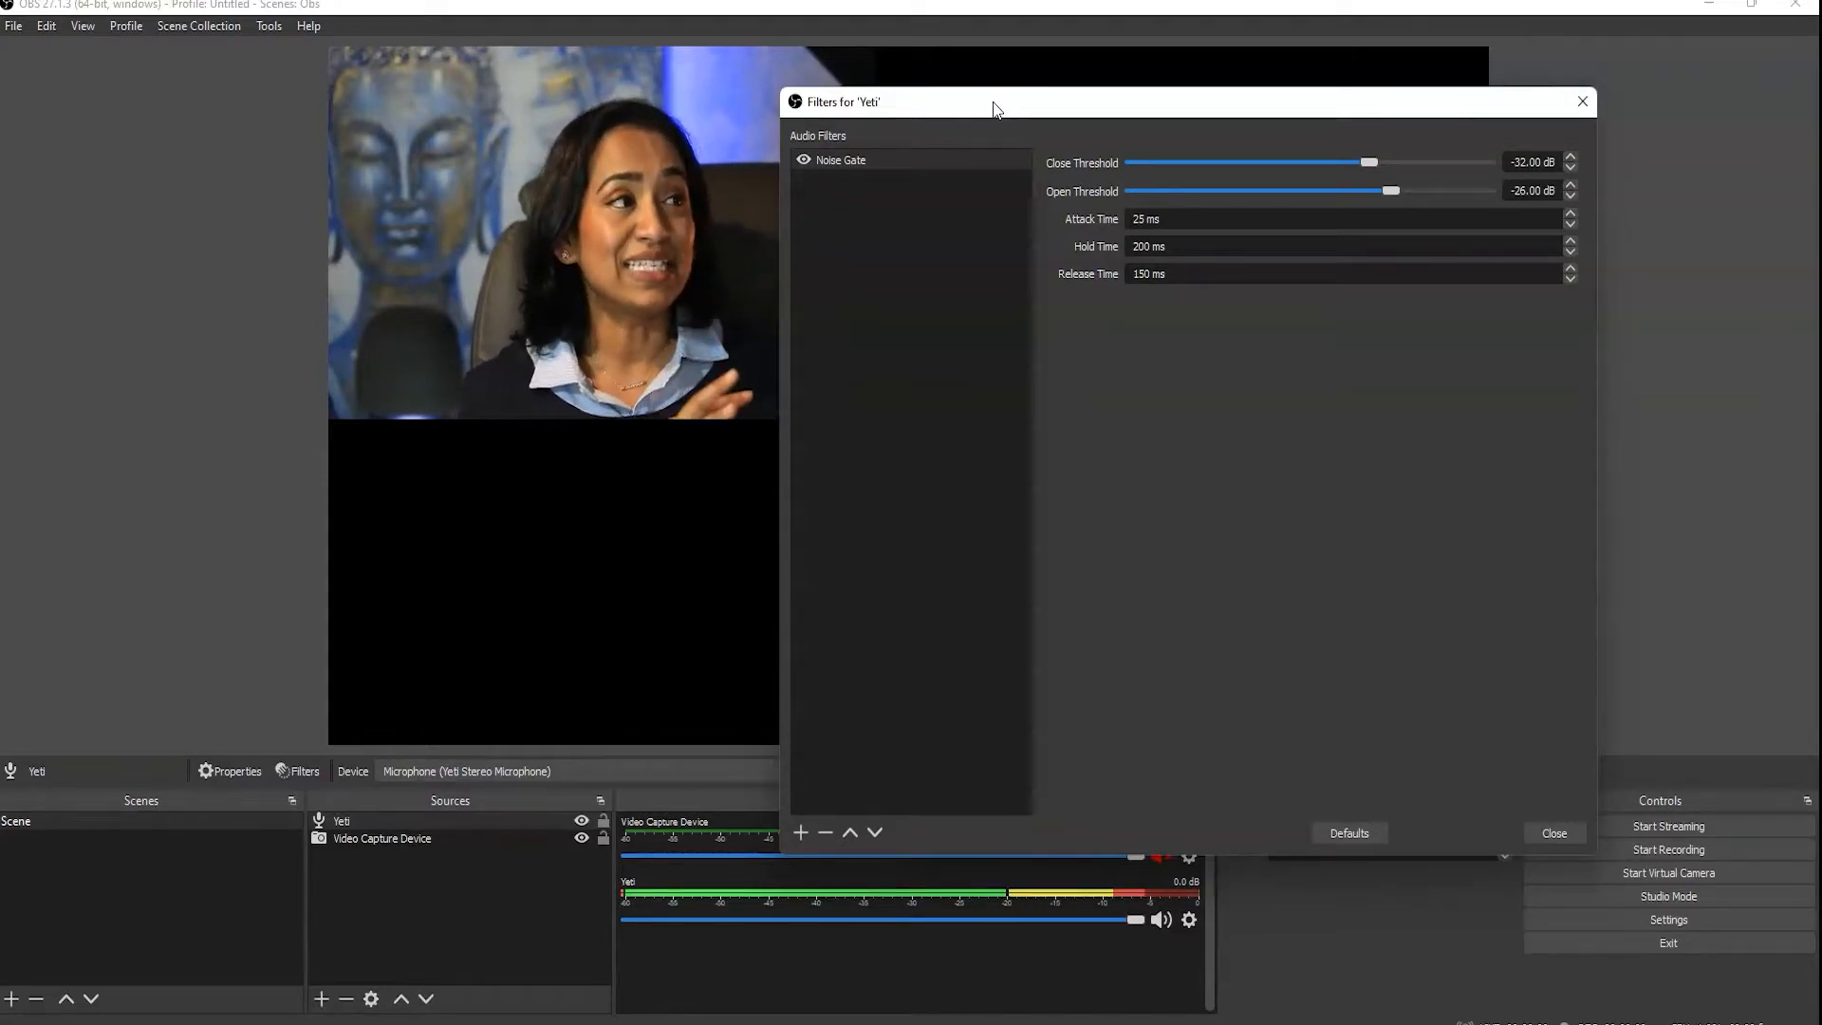
{"action": "left_click_drag", "start_coordinate": [993, 102], "coordinate": [990, 101]}
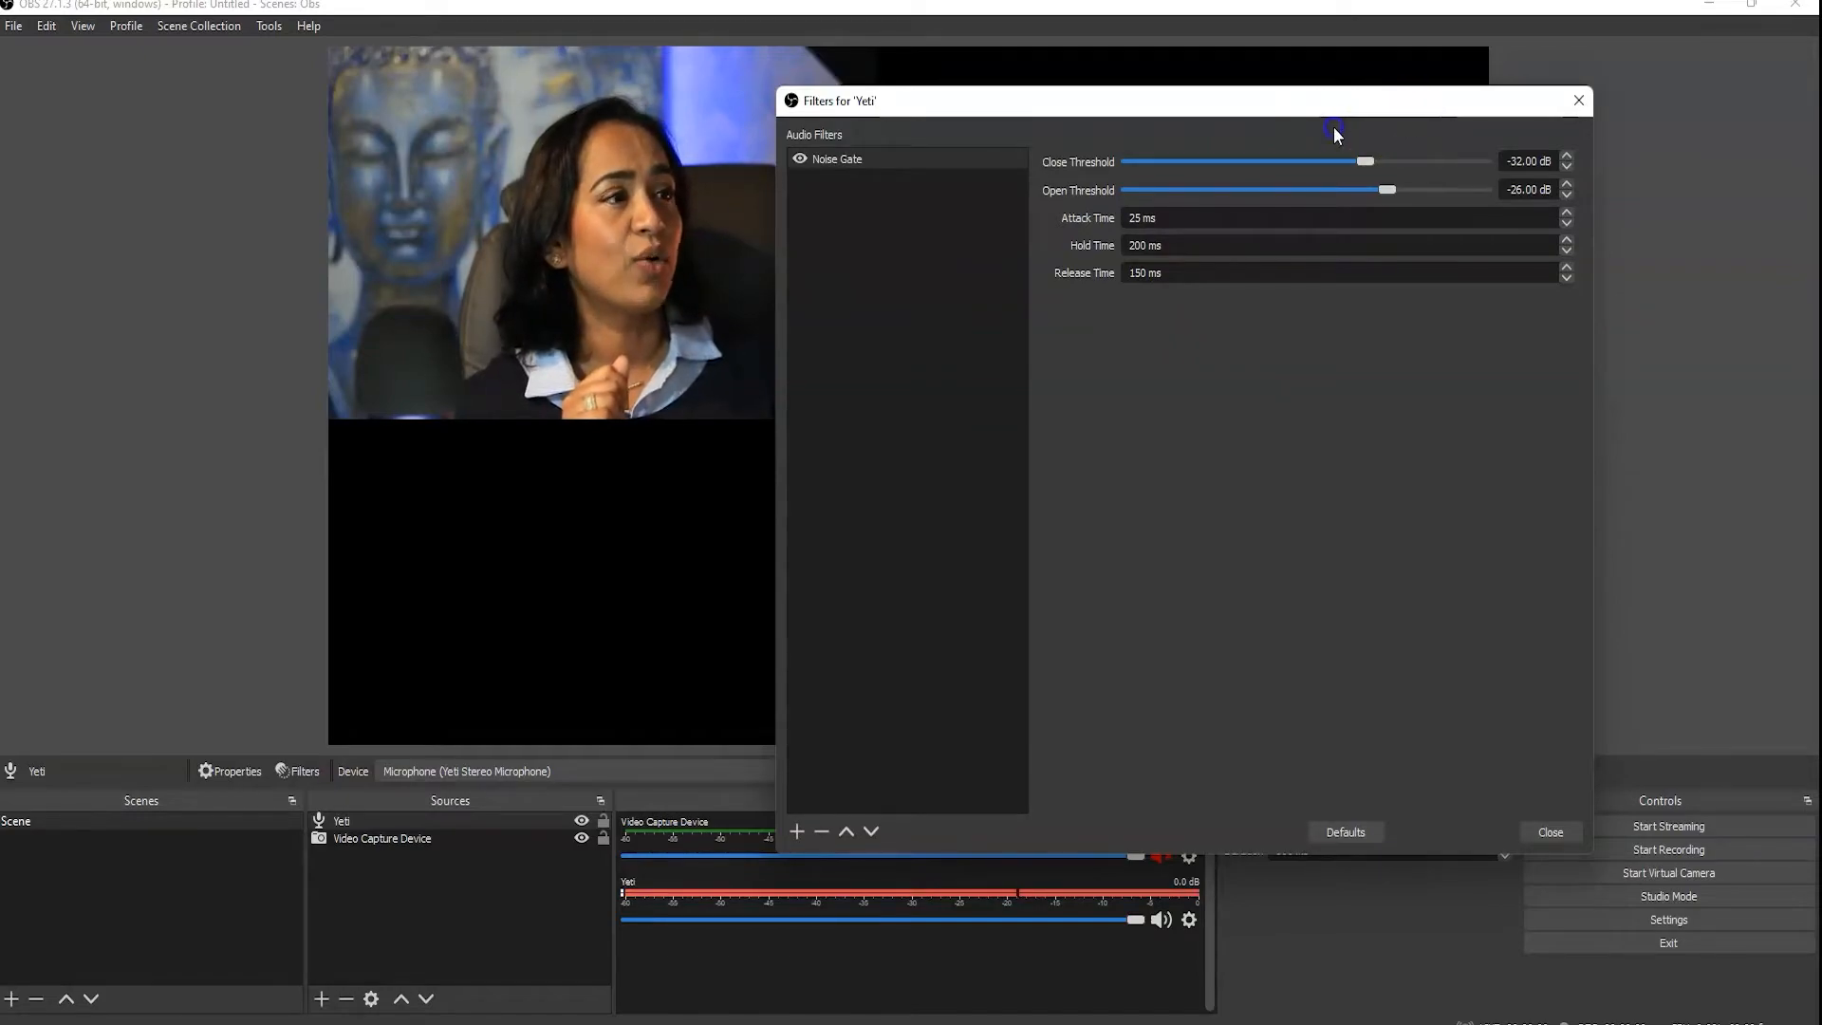
{"action": "left_click", "coordinate": [1537, 832]}
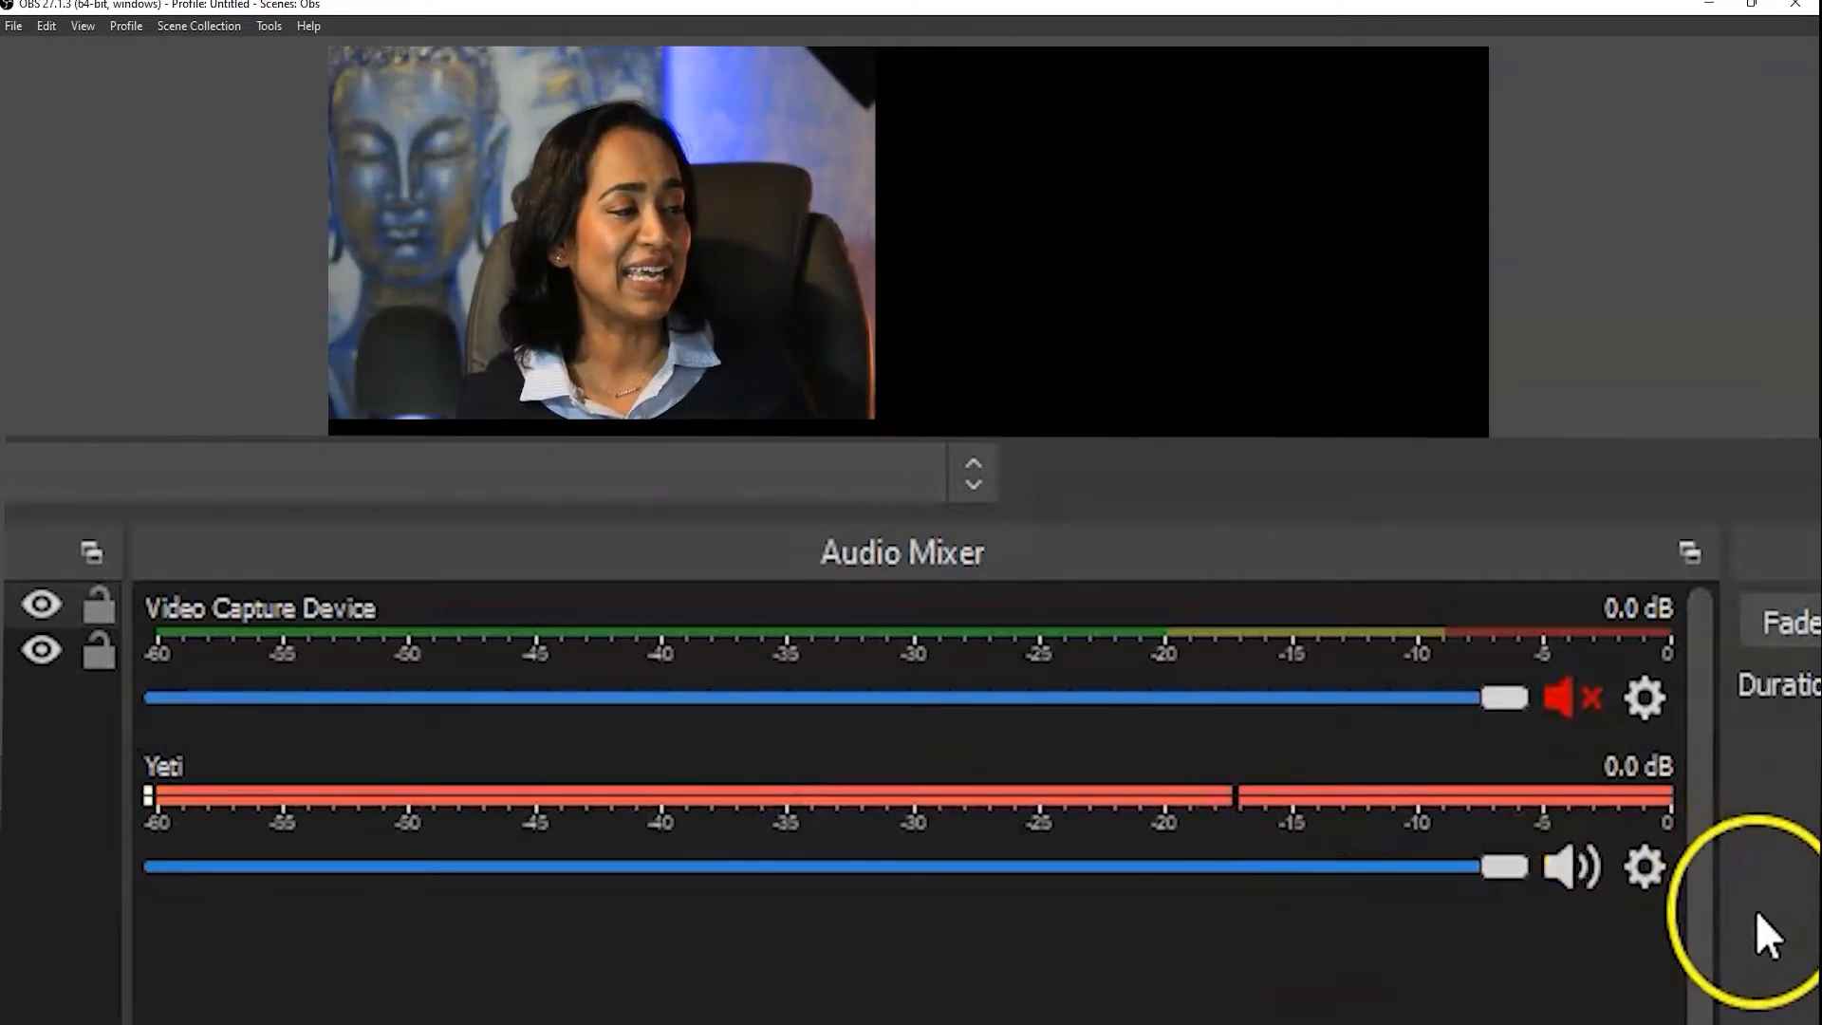
Add a Compressor filter to the Yeti audio source with its default name and settings.
{"action": "left_click", "coordinate": [1656, 878]}
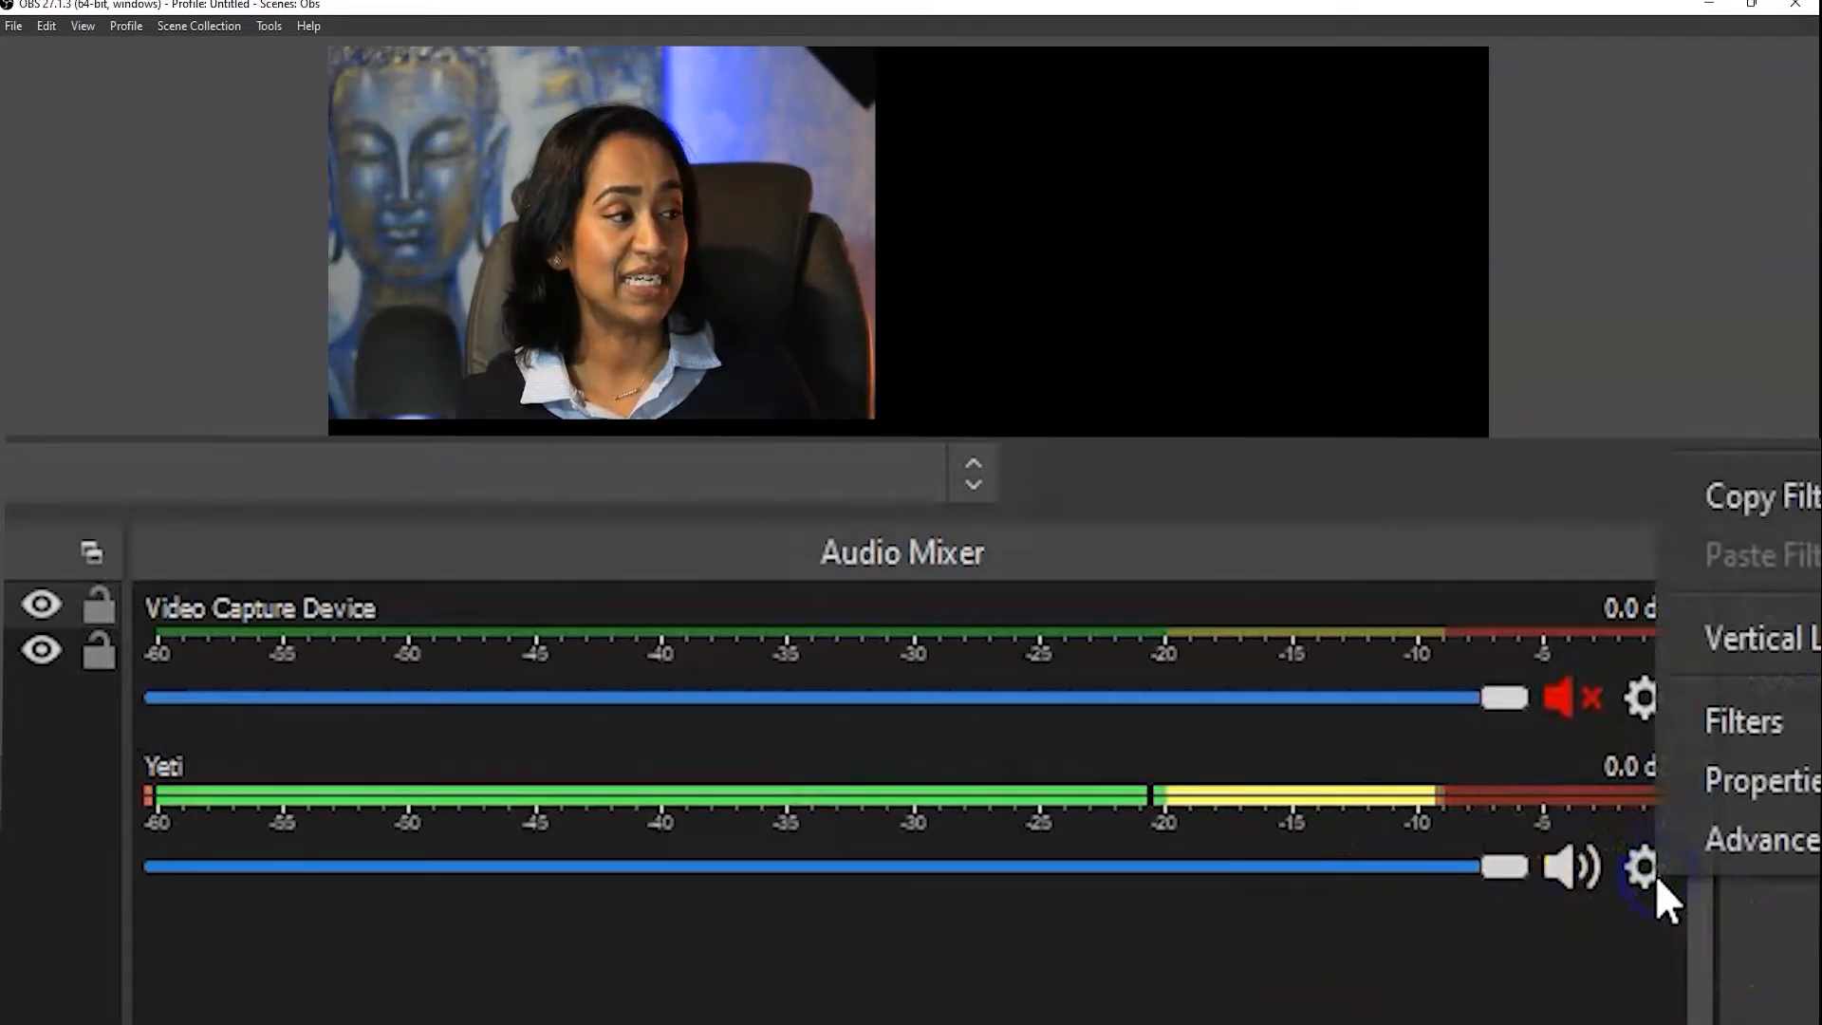
{"action": "left_click", "coordinate": [1719, 704]}
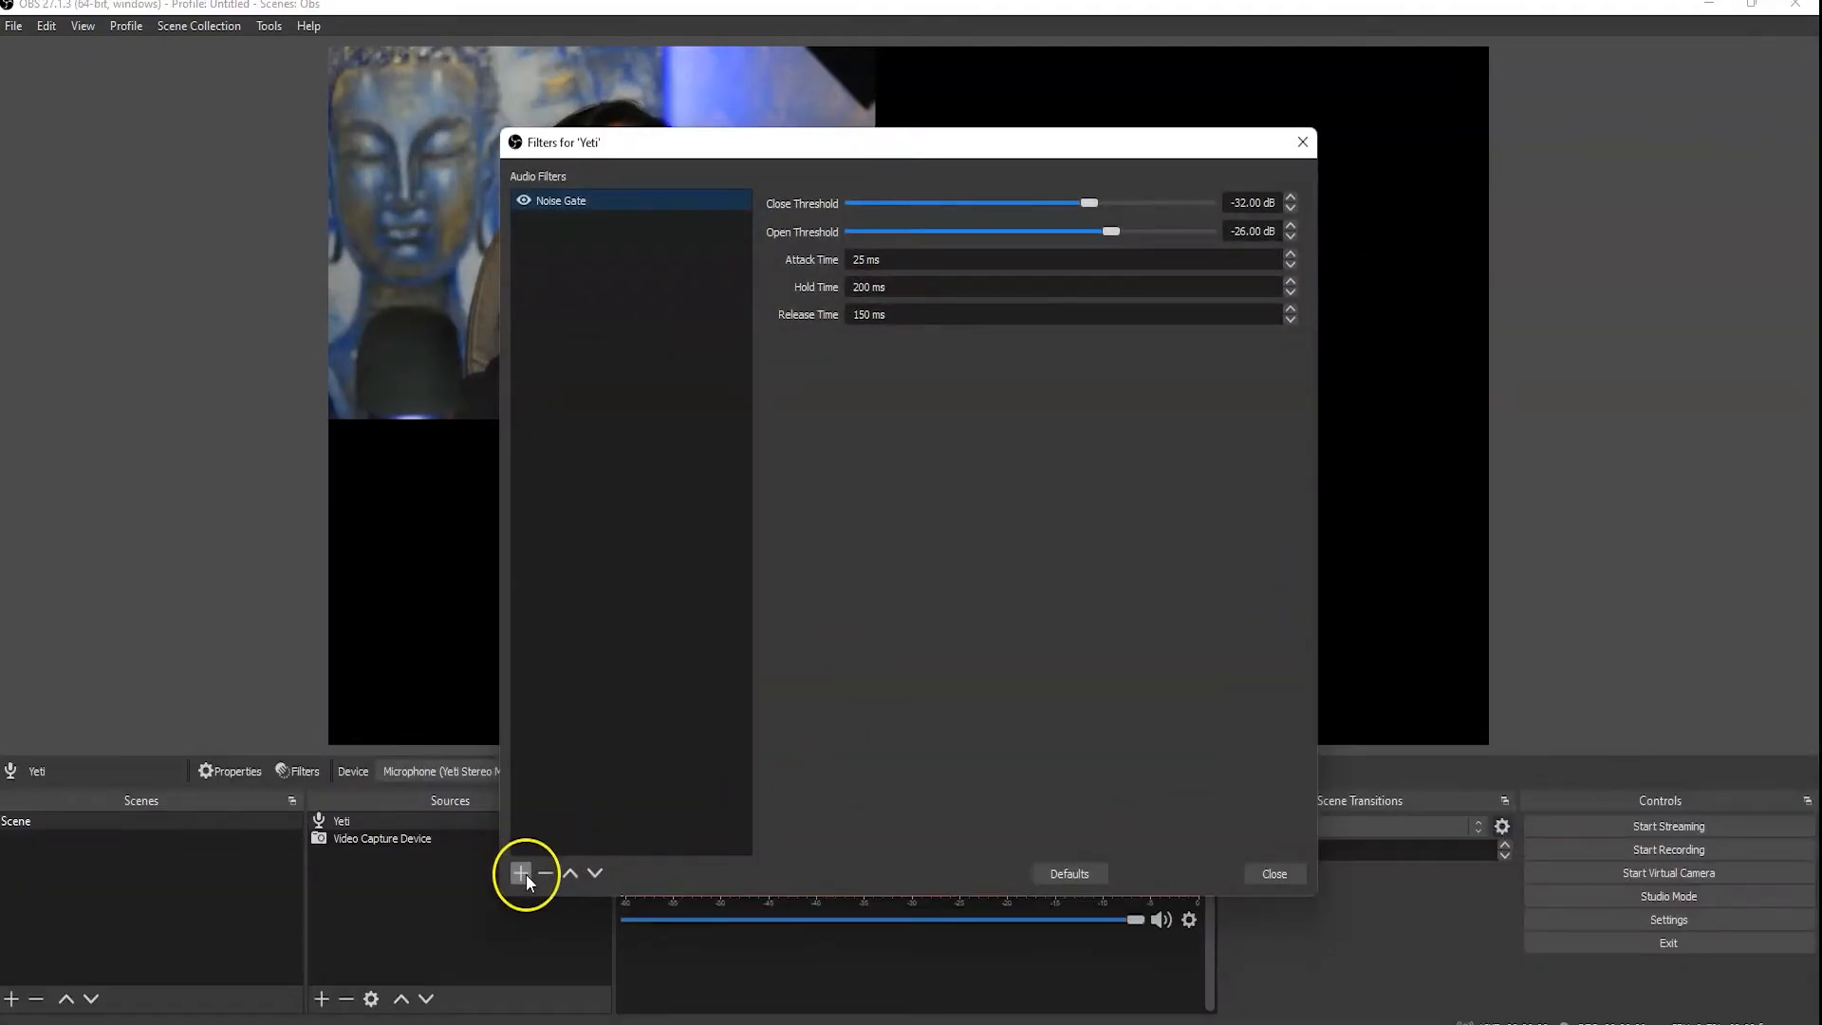
{"action": "left_click", "coordinate": [521, 873]}
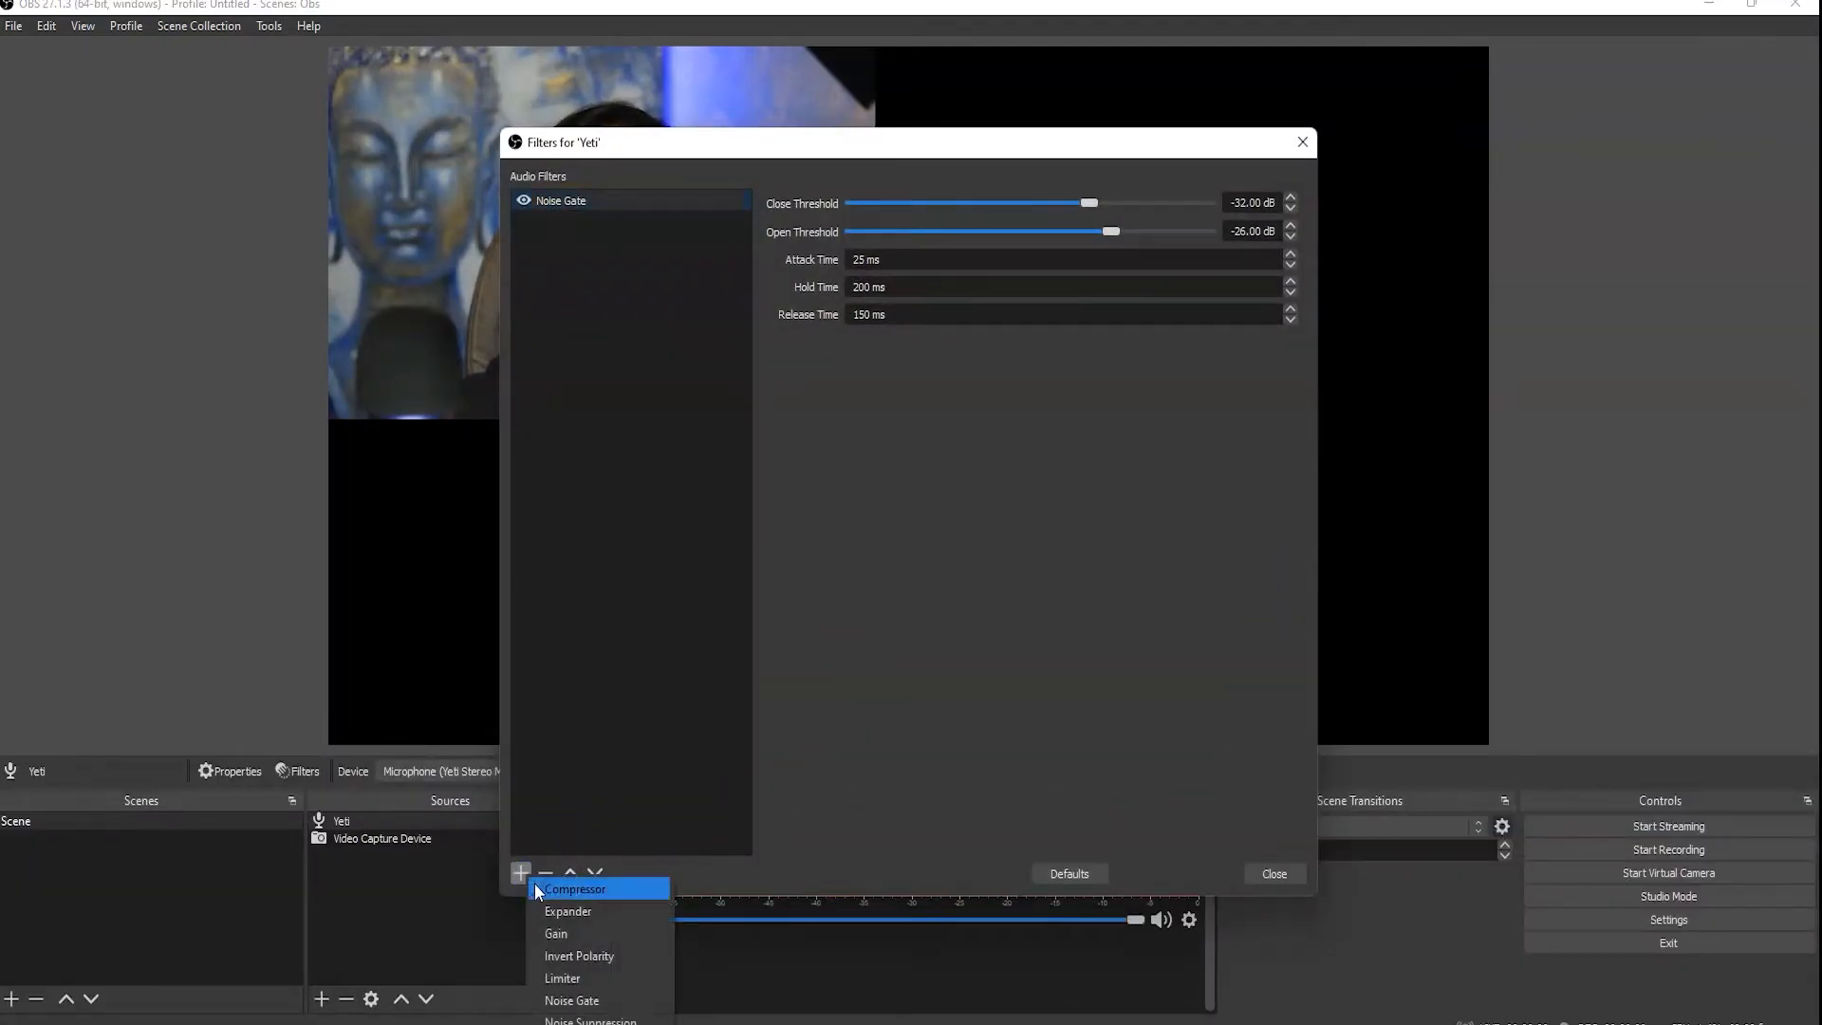
{"action": "left_click", "coordinate": [546, 892]}
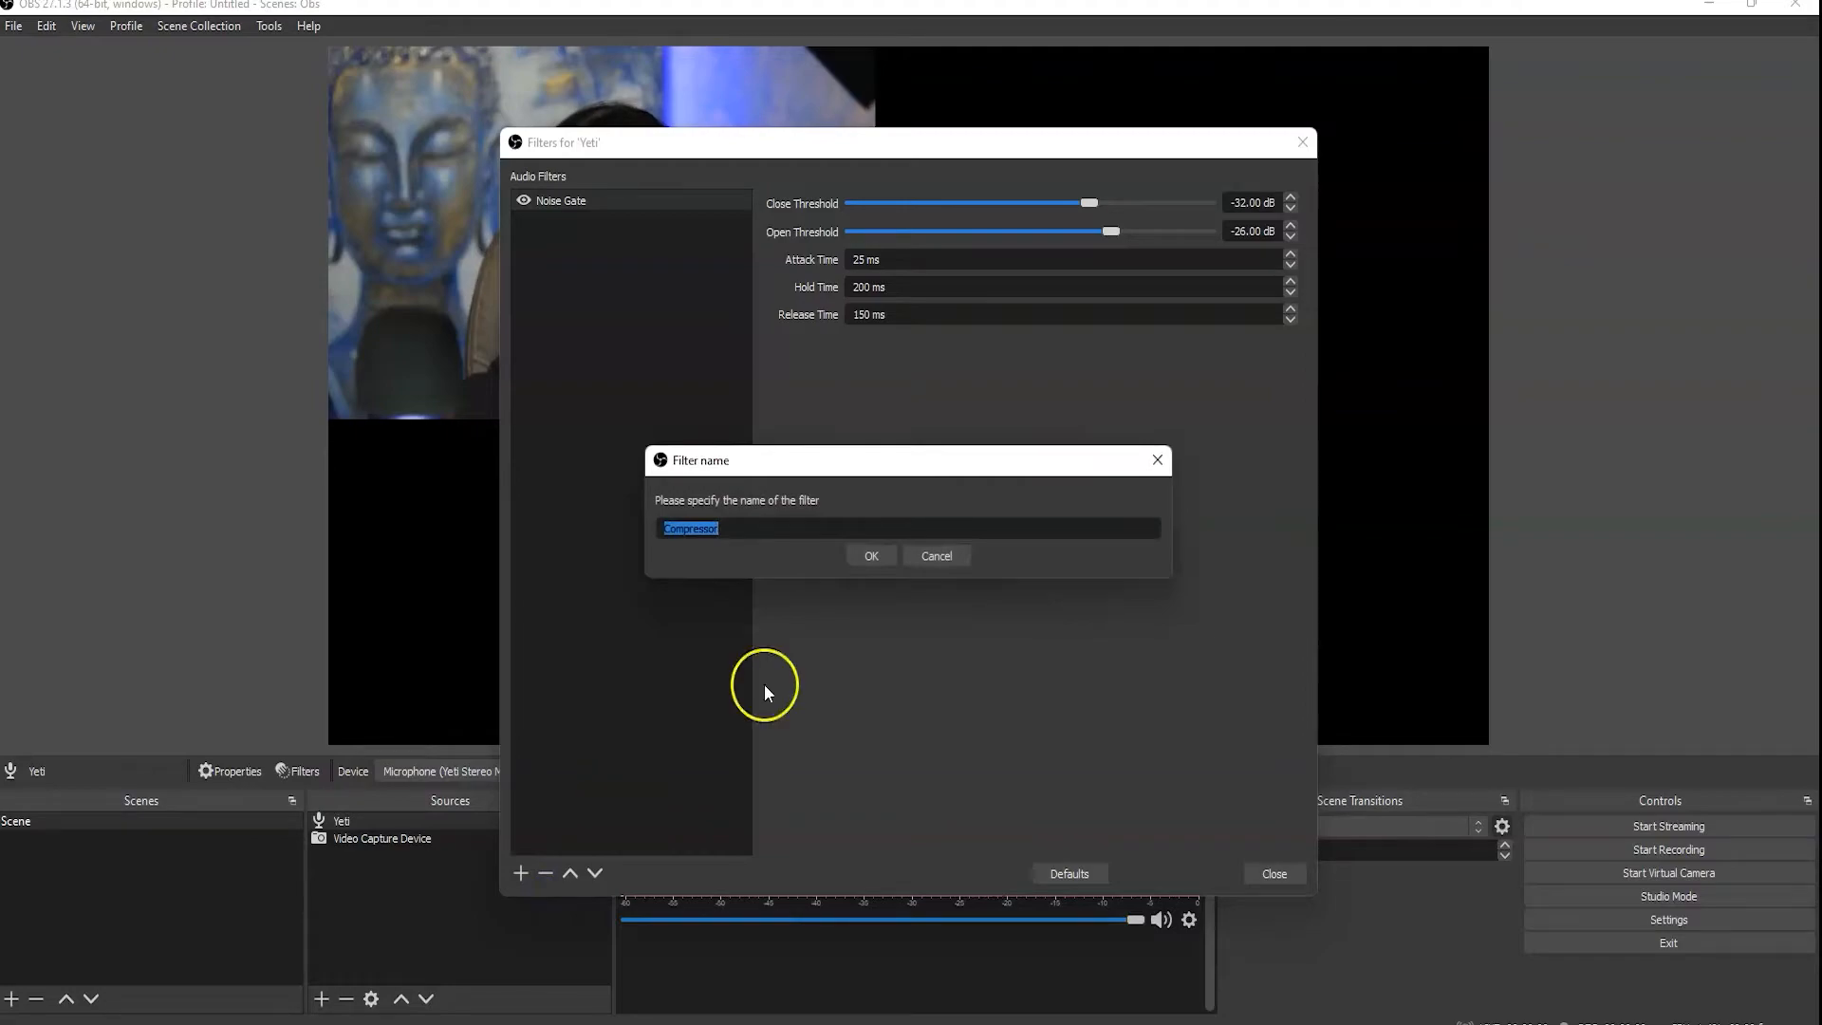
{"action": "left_click", "coordinate": [881, 556]}
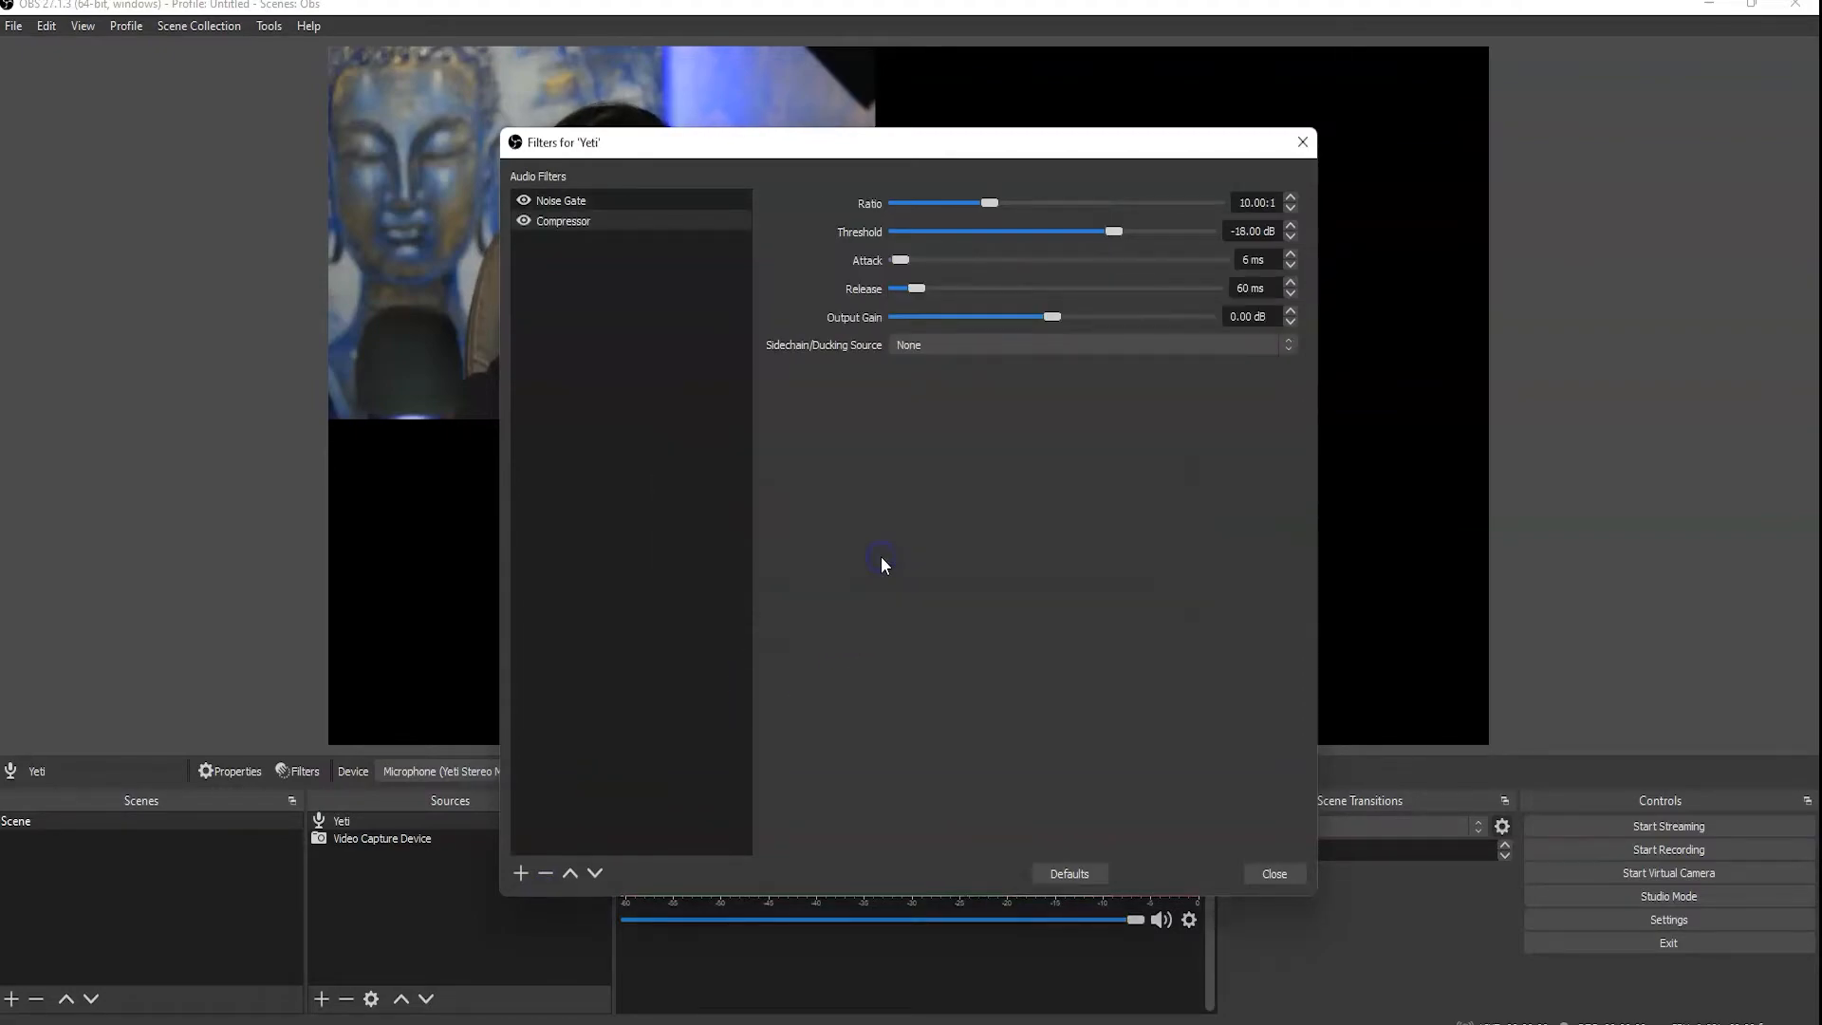
{"action": "left_click_drag", "start_coordinate": [739, 148], "coordinate": [1009, 145]}
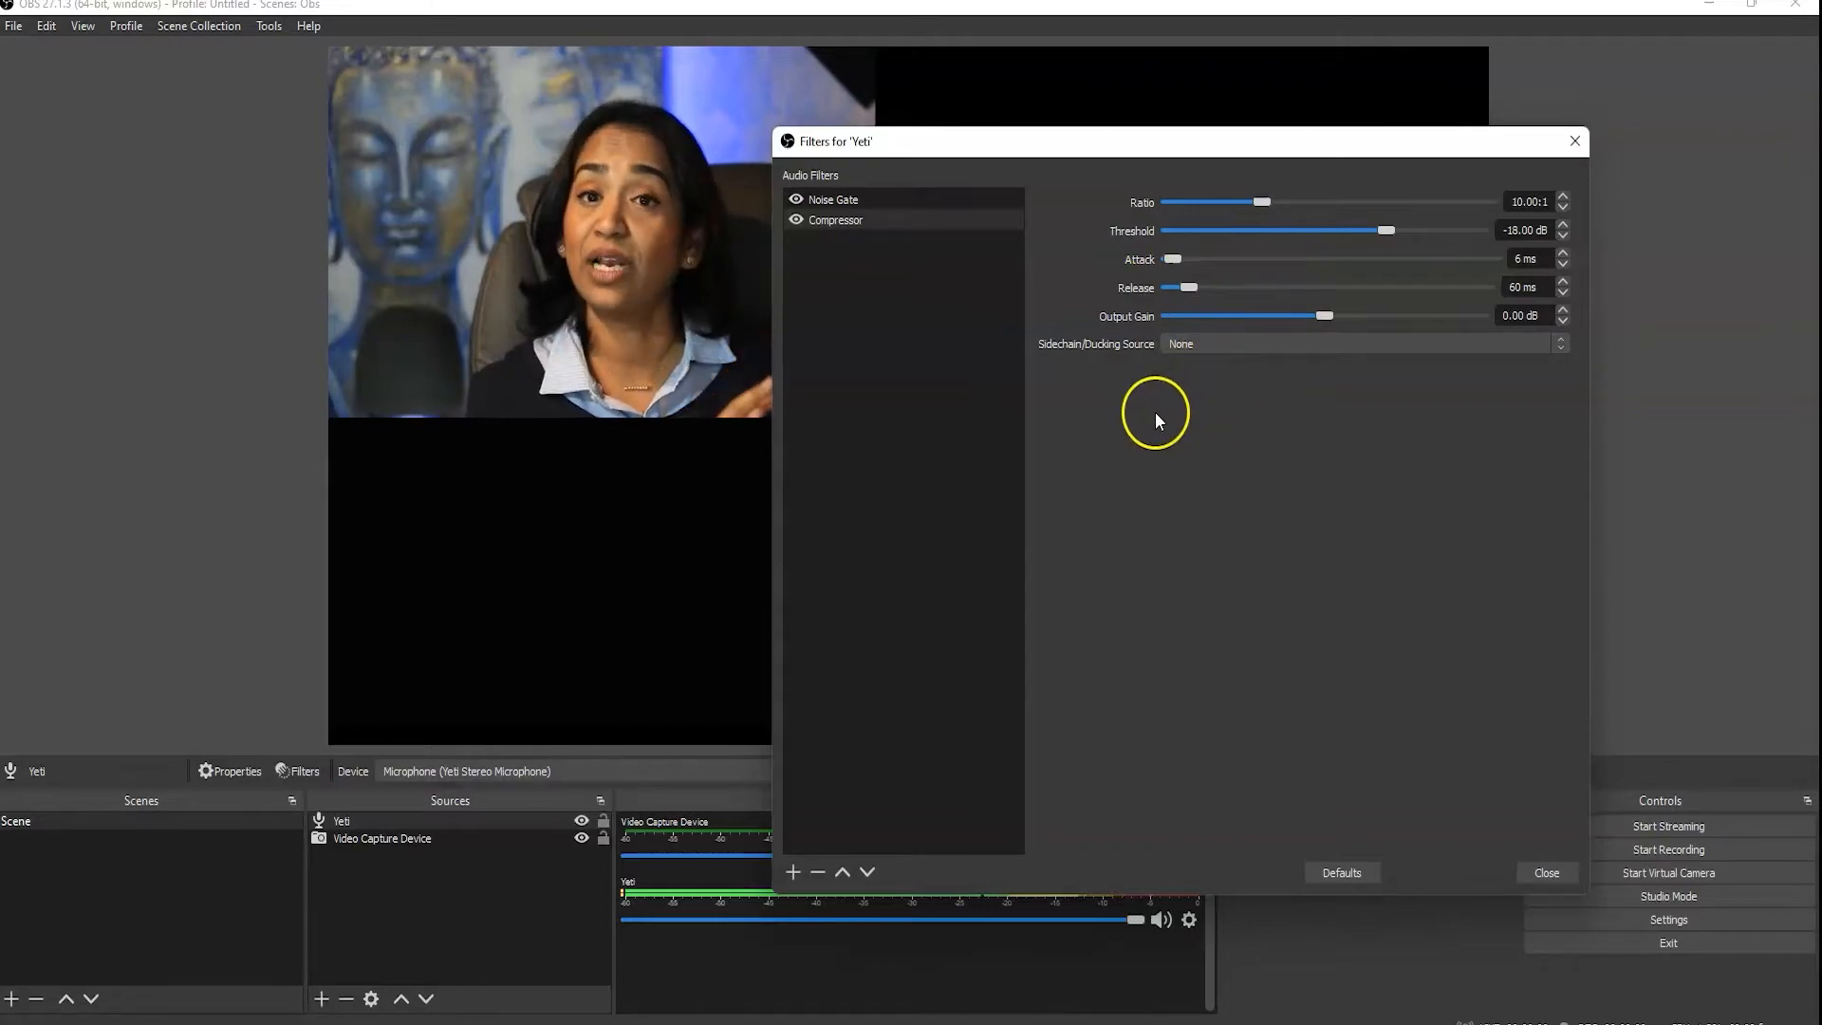
{"action": "left_click", "coordinate": [1546, 873]}
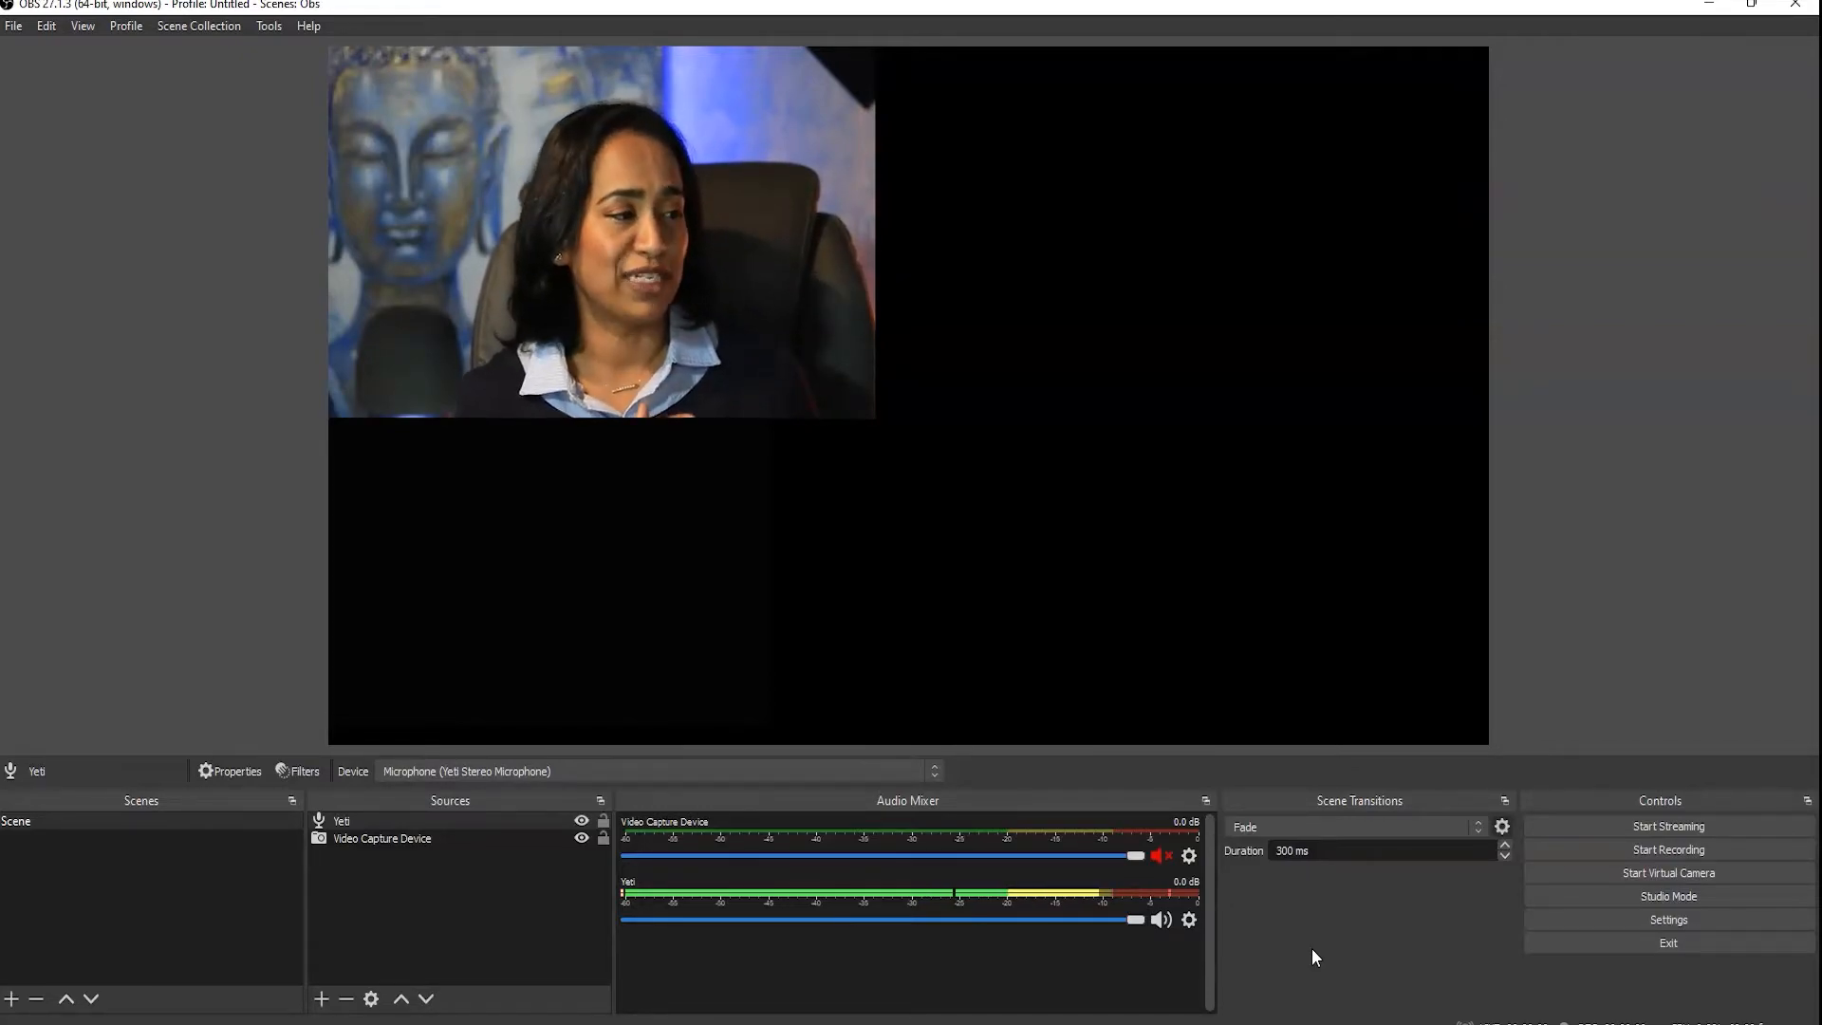
Add a Limiter filter with its default name to the Yeti audio source and set its threshold to -3 dB.
{"action": "left_click", "coordinate": [1190, 919]}
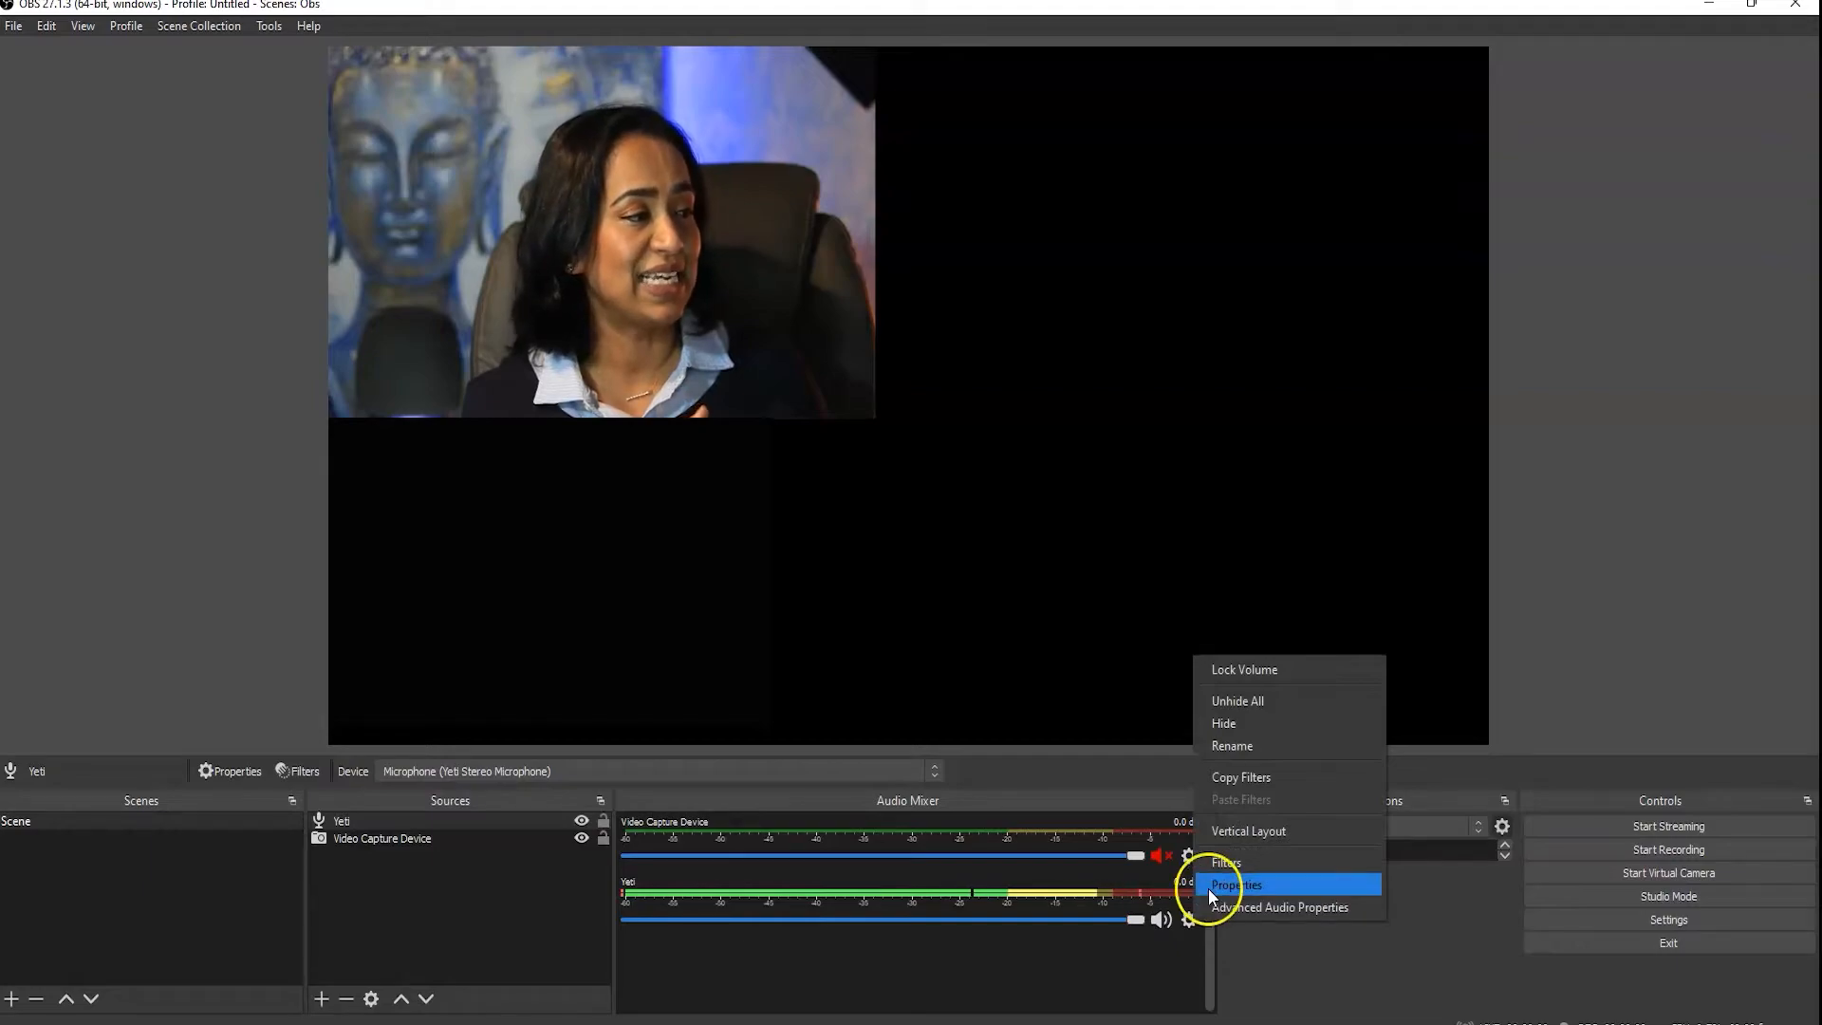
{"action": "left_click", "coordinate": [1222, 863]}
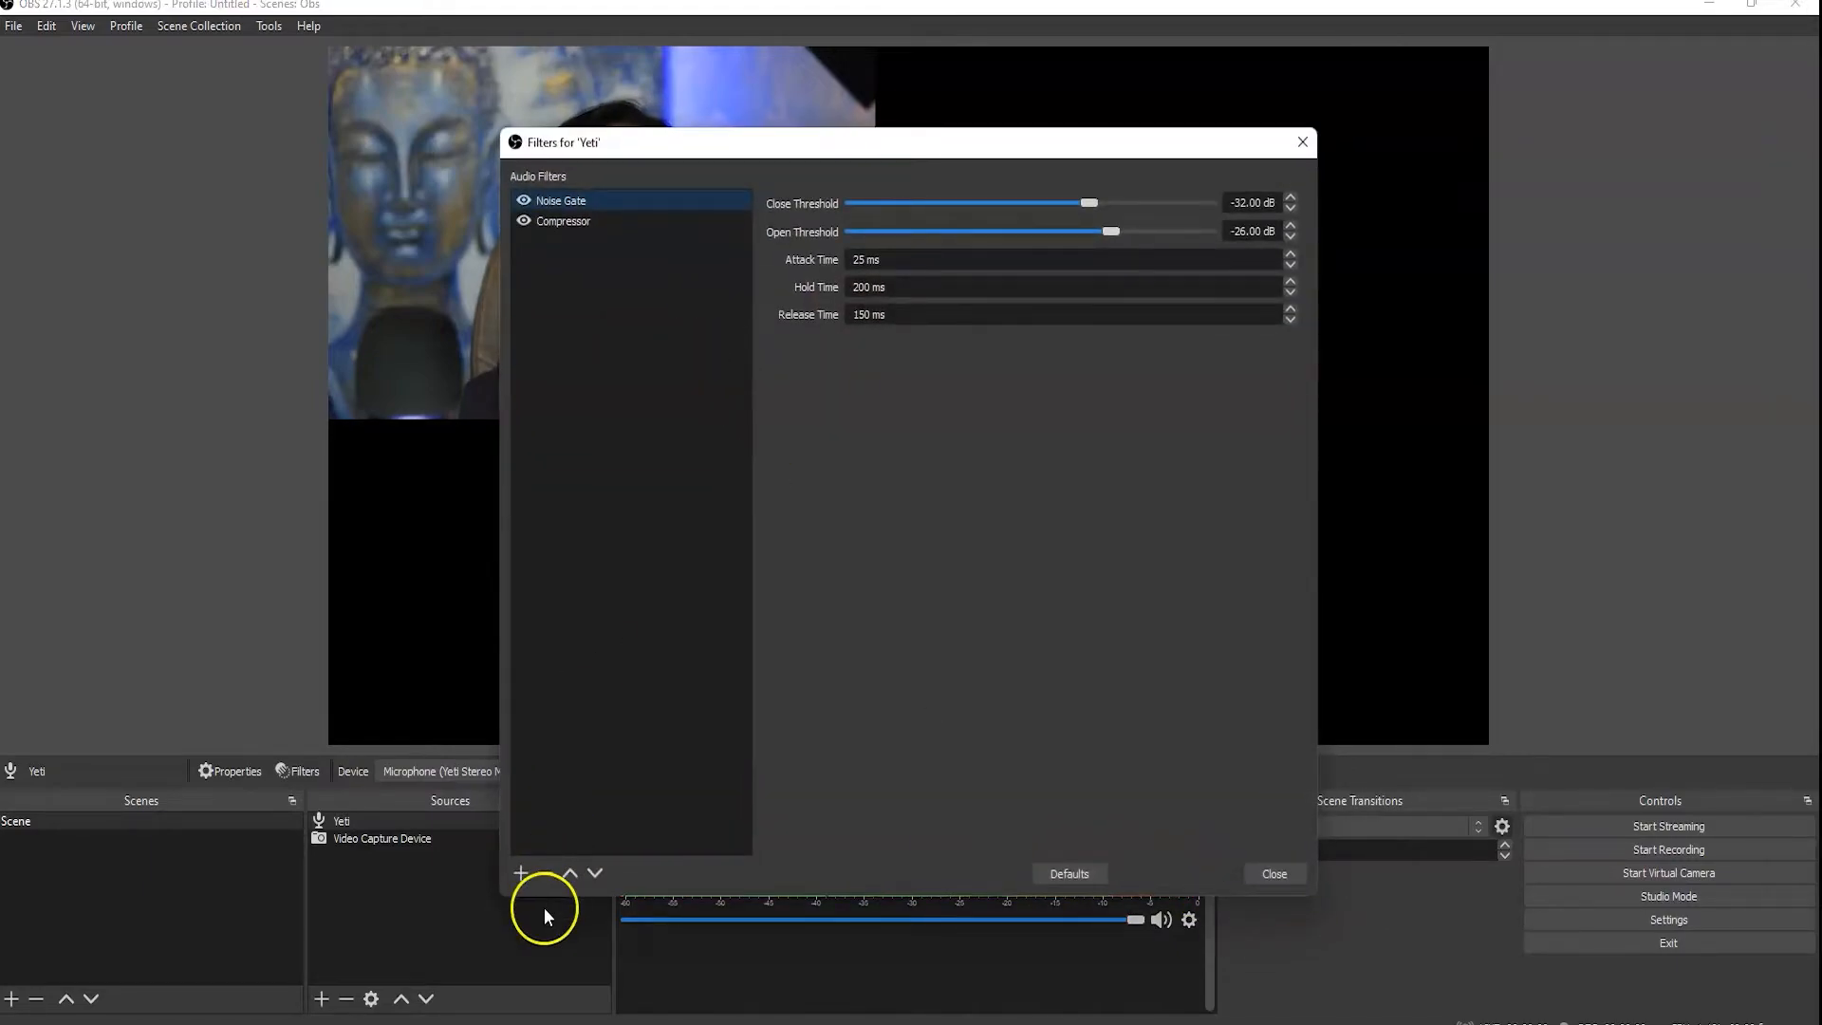
{"action": "left_click", "coordinate": [524, 875]}
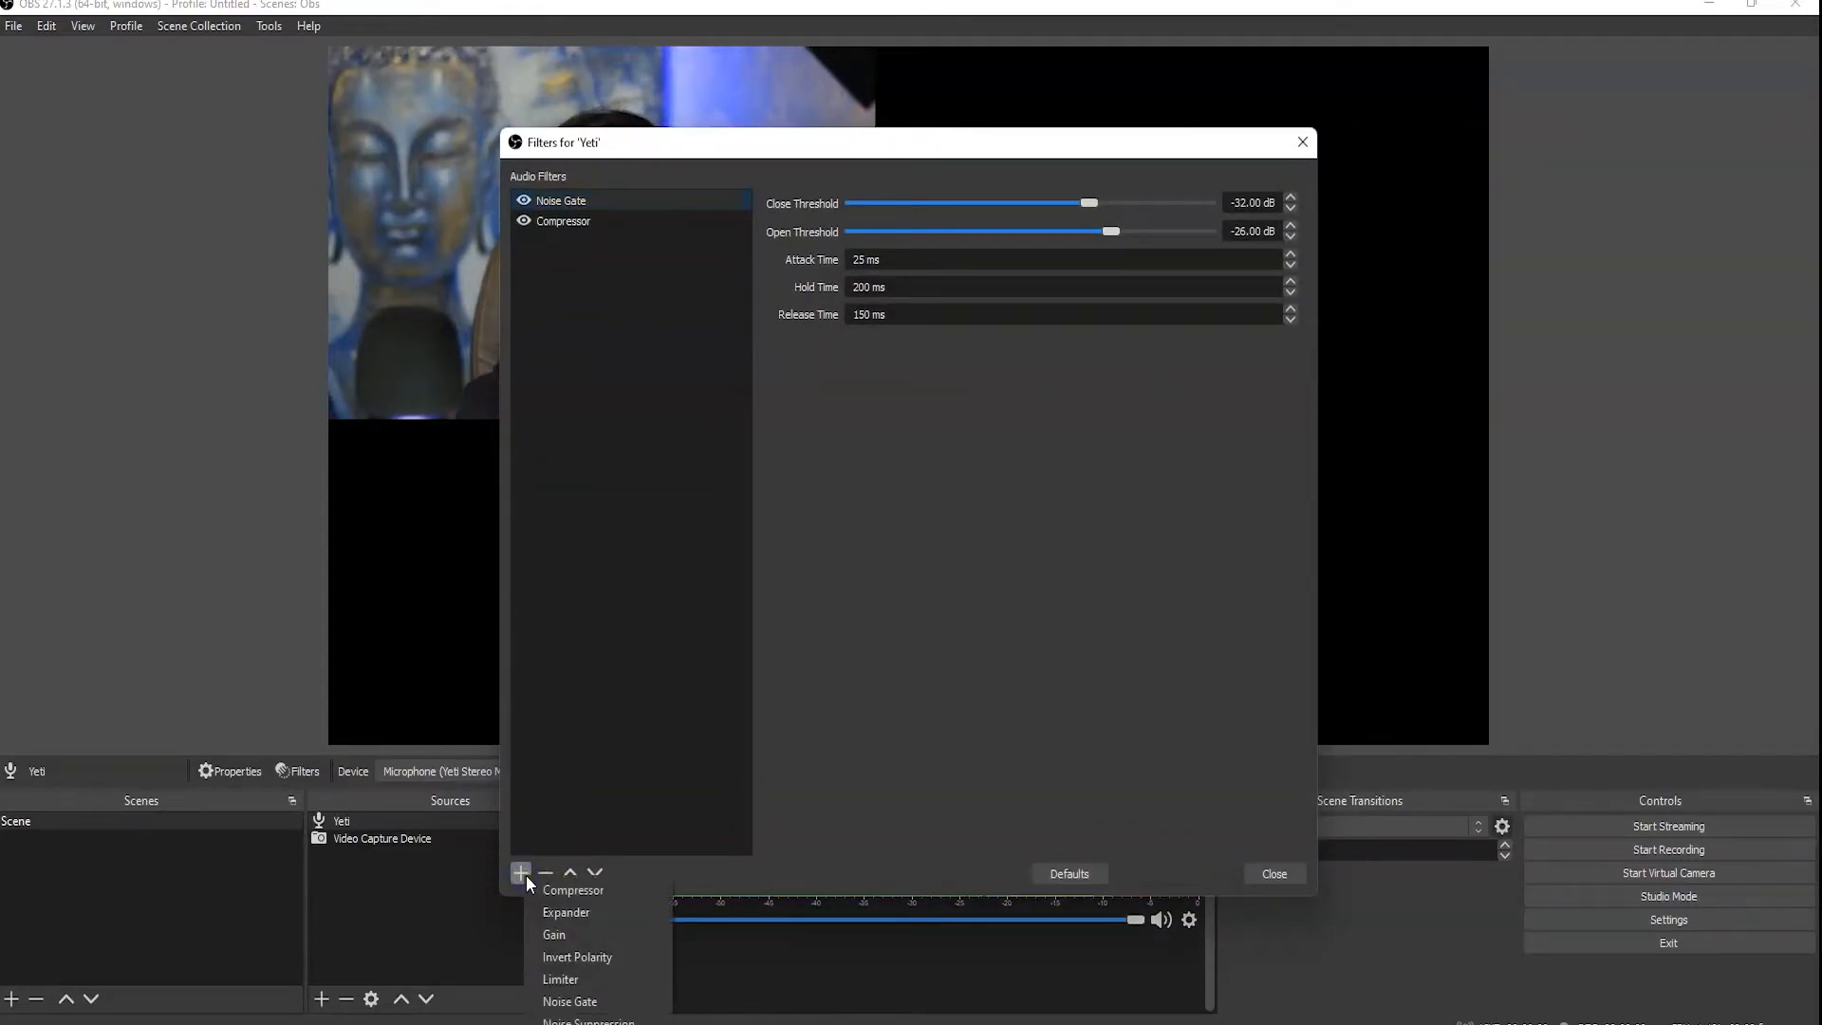
{"action": "left_click", "coordinate": [575, 981]}
{"action": "left_click", "coordinate": [862, 557]}
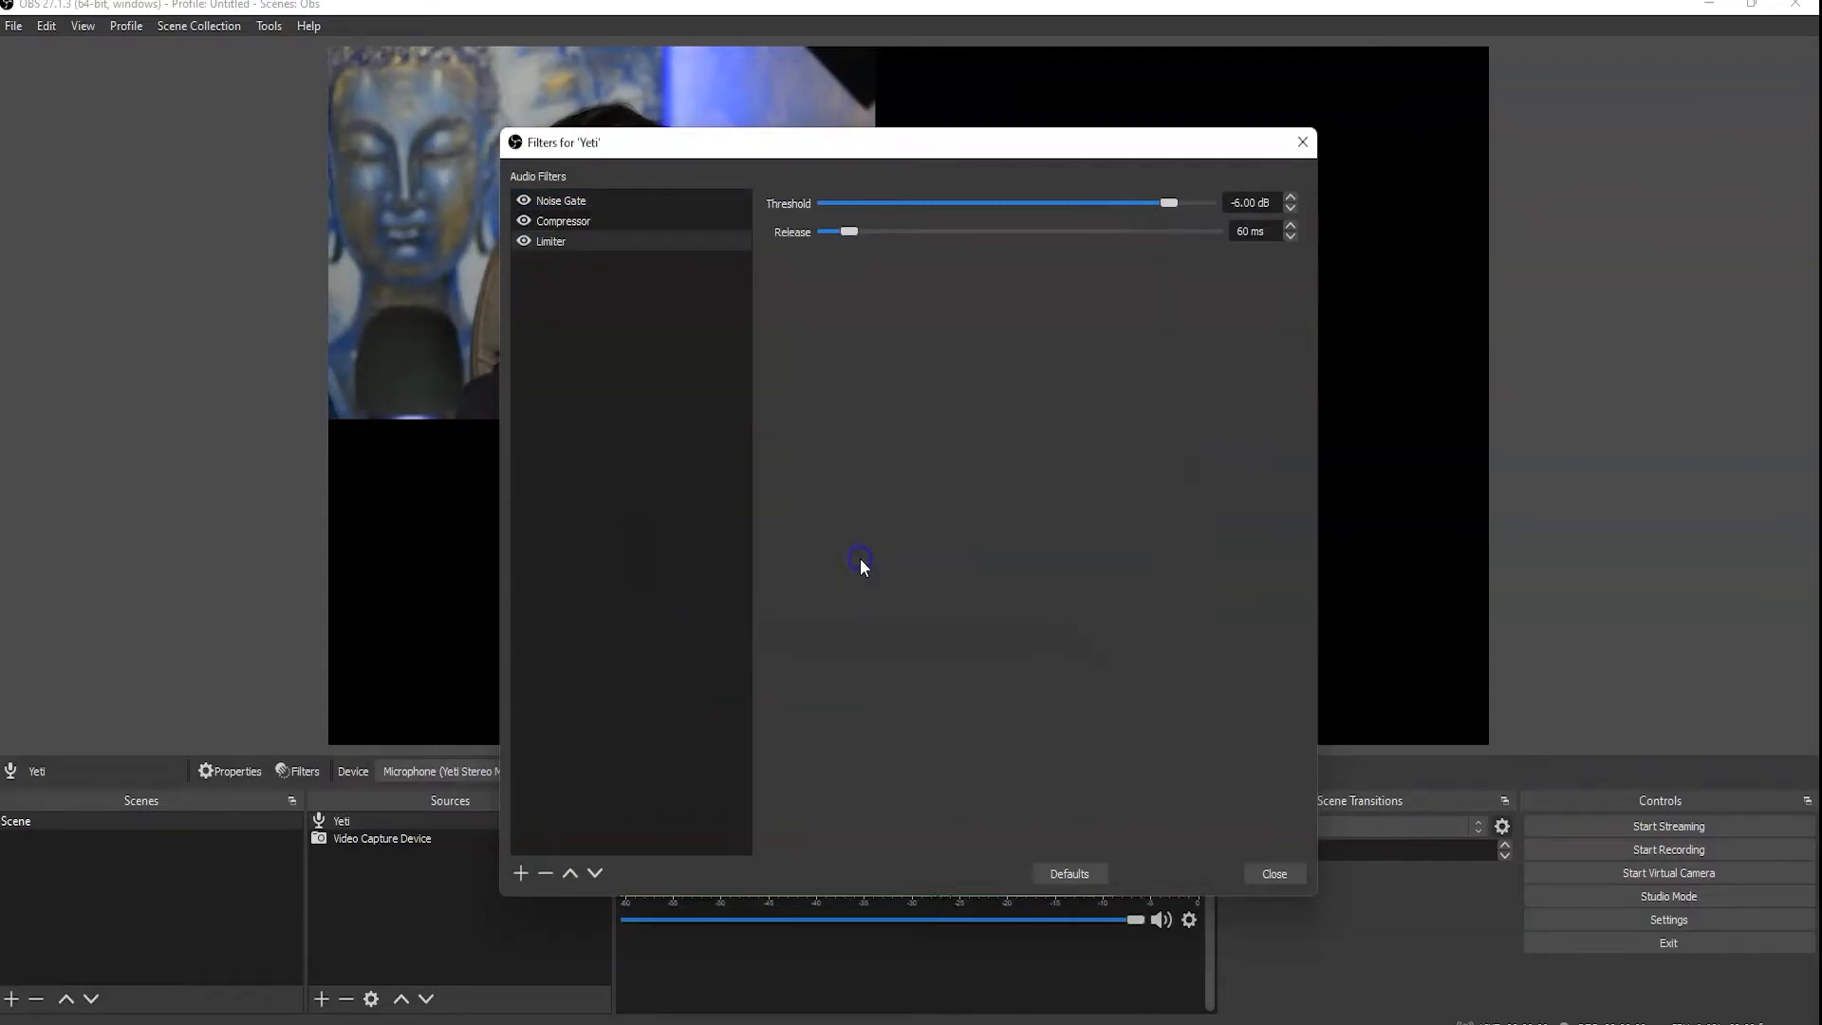
{"action": "mouse_move", "coordinate": [1170, 203]}
{"action": "left_mouse_down"}
{"action": "mouse_move", "coordinate": [1149, 206]}
{"action": "mouse_move", "coordinate": [1191, 203]}
{"action": "left_mouse_up"}
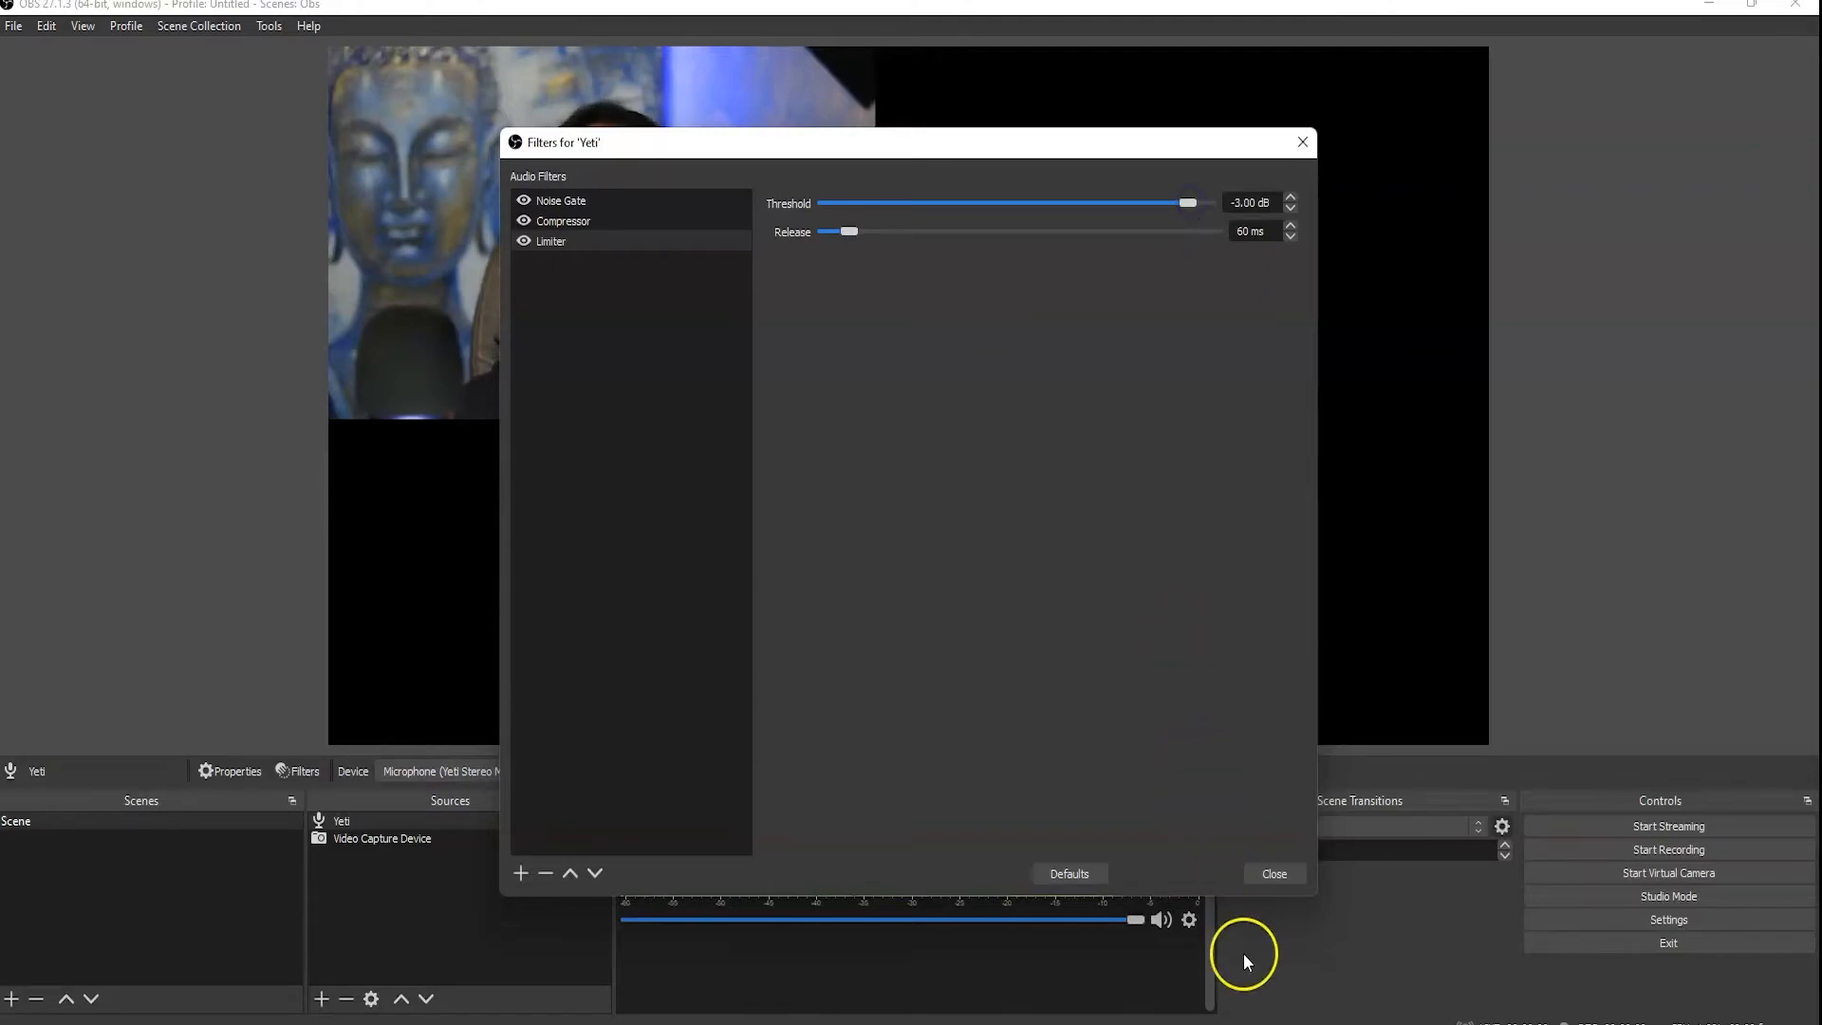
{"action": "left_click", "coordinate": [1273, 874]}
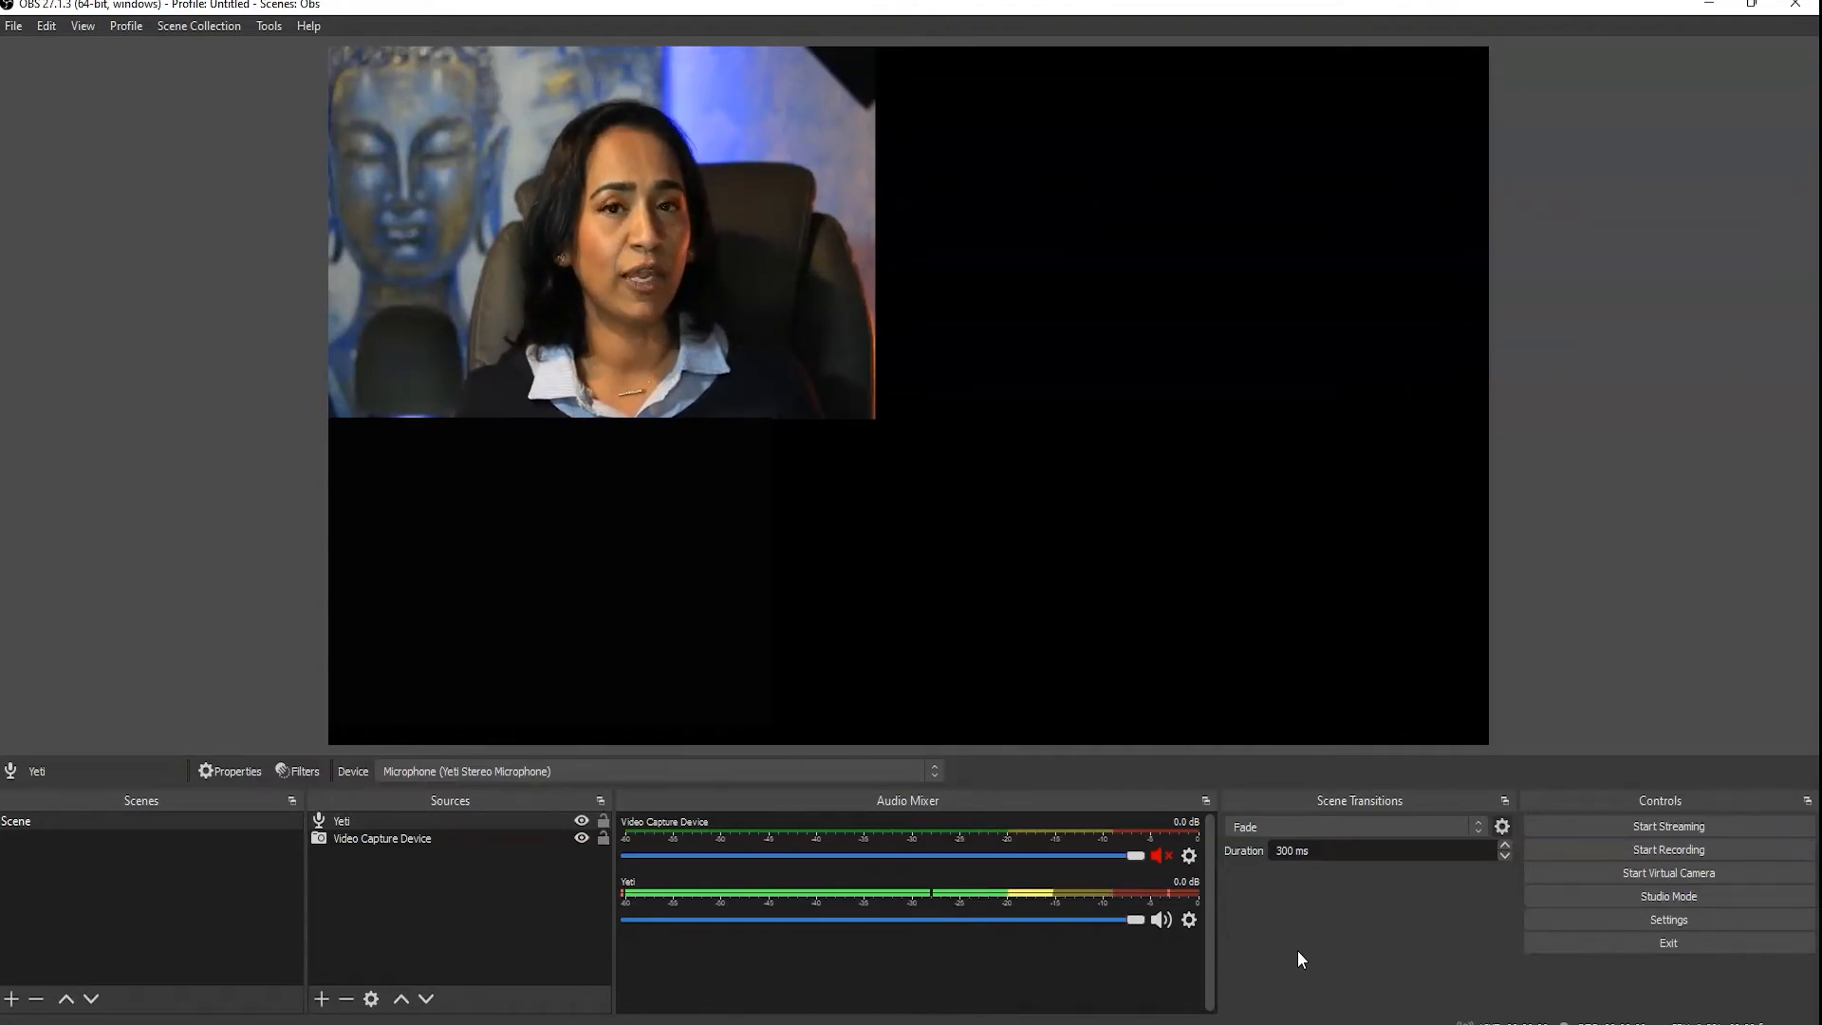
Add a Gain filter with its default name to the Yeti audio source and set the gain to 3 dB.
{"action": "left_click", "coordinate": [1188, 921]}
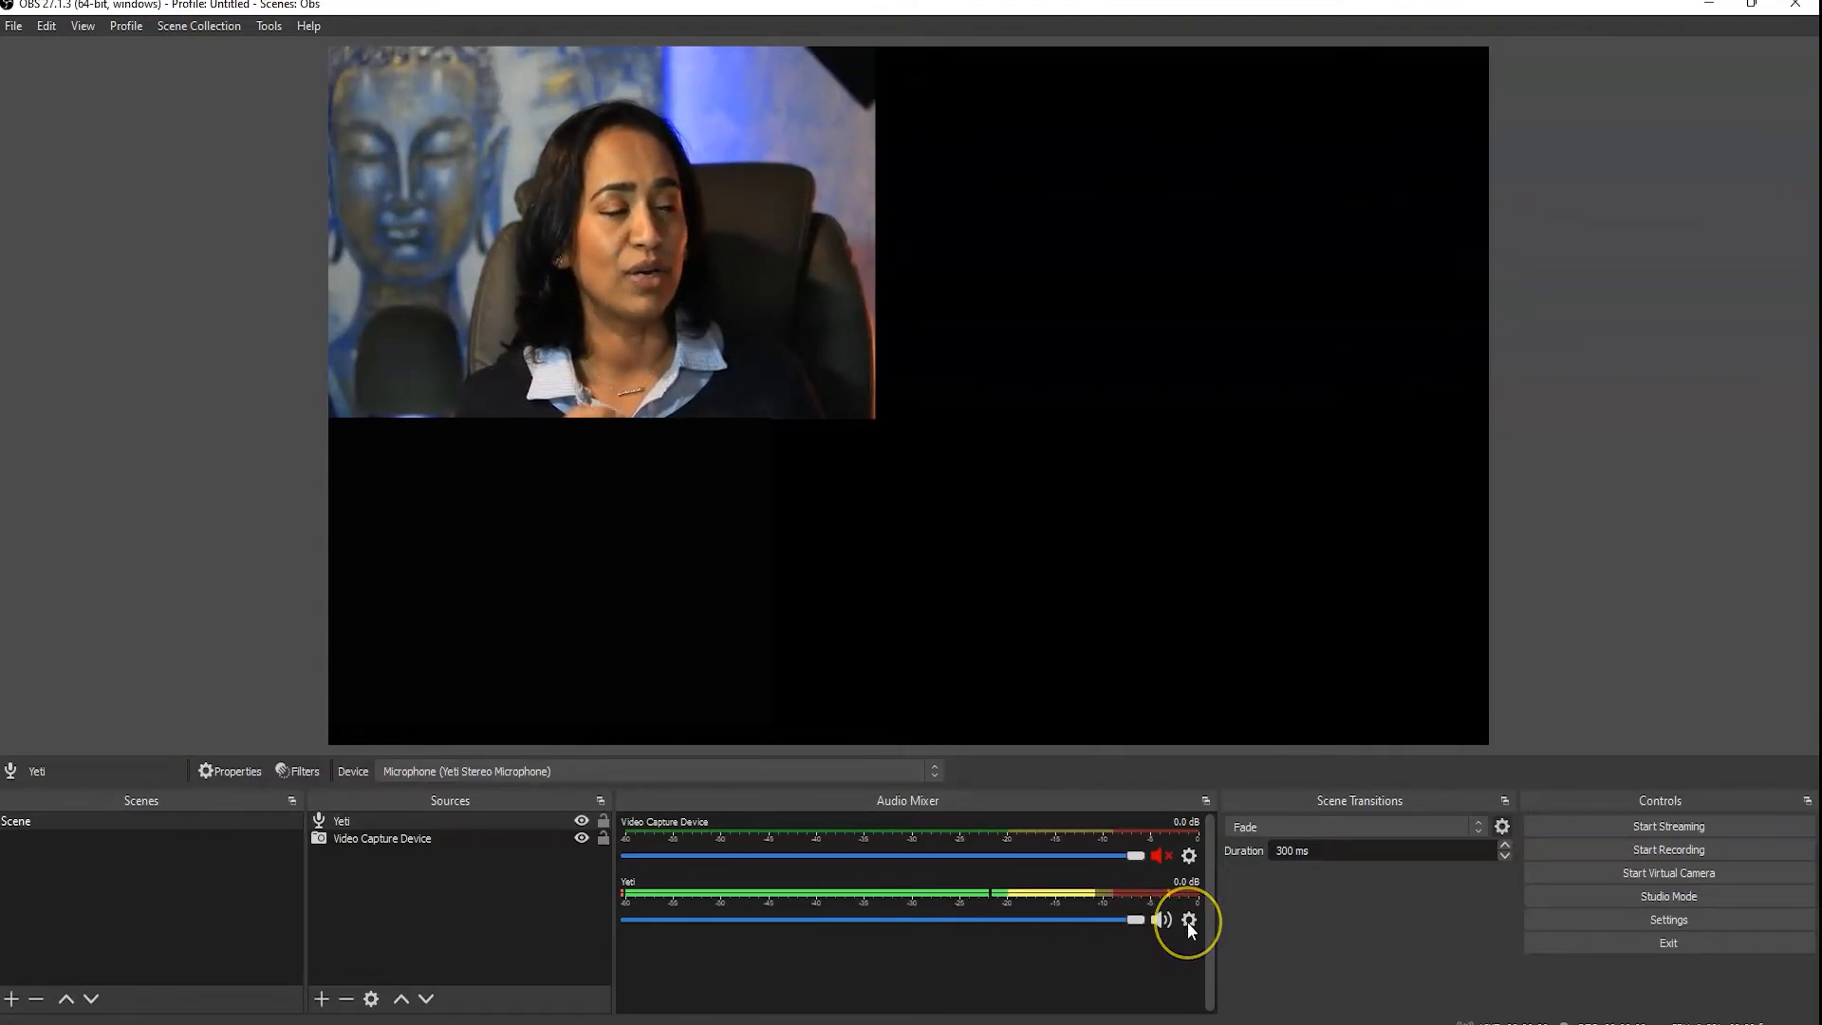
{"action": "left_click", "coordinate": [1188, 920]}
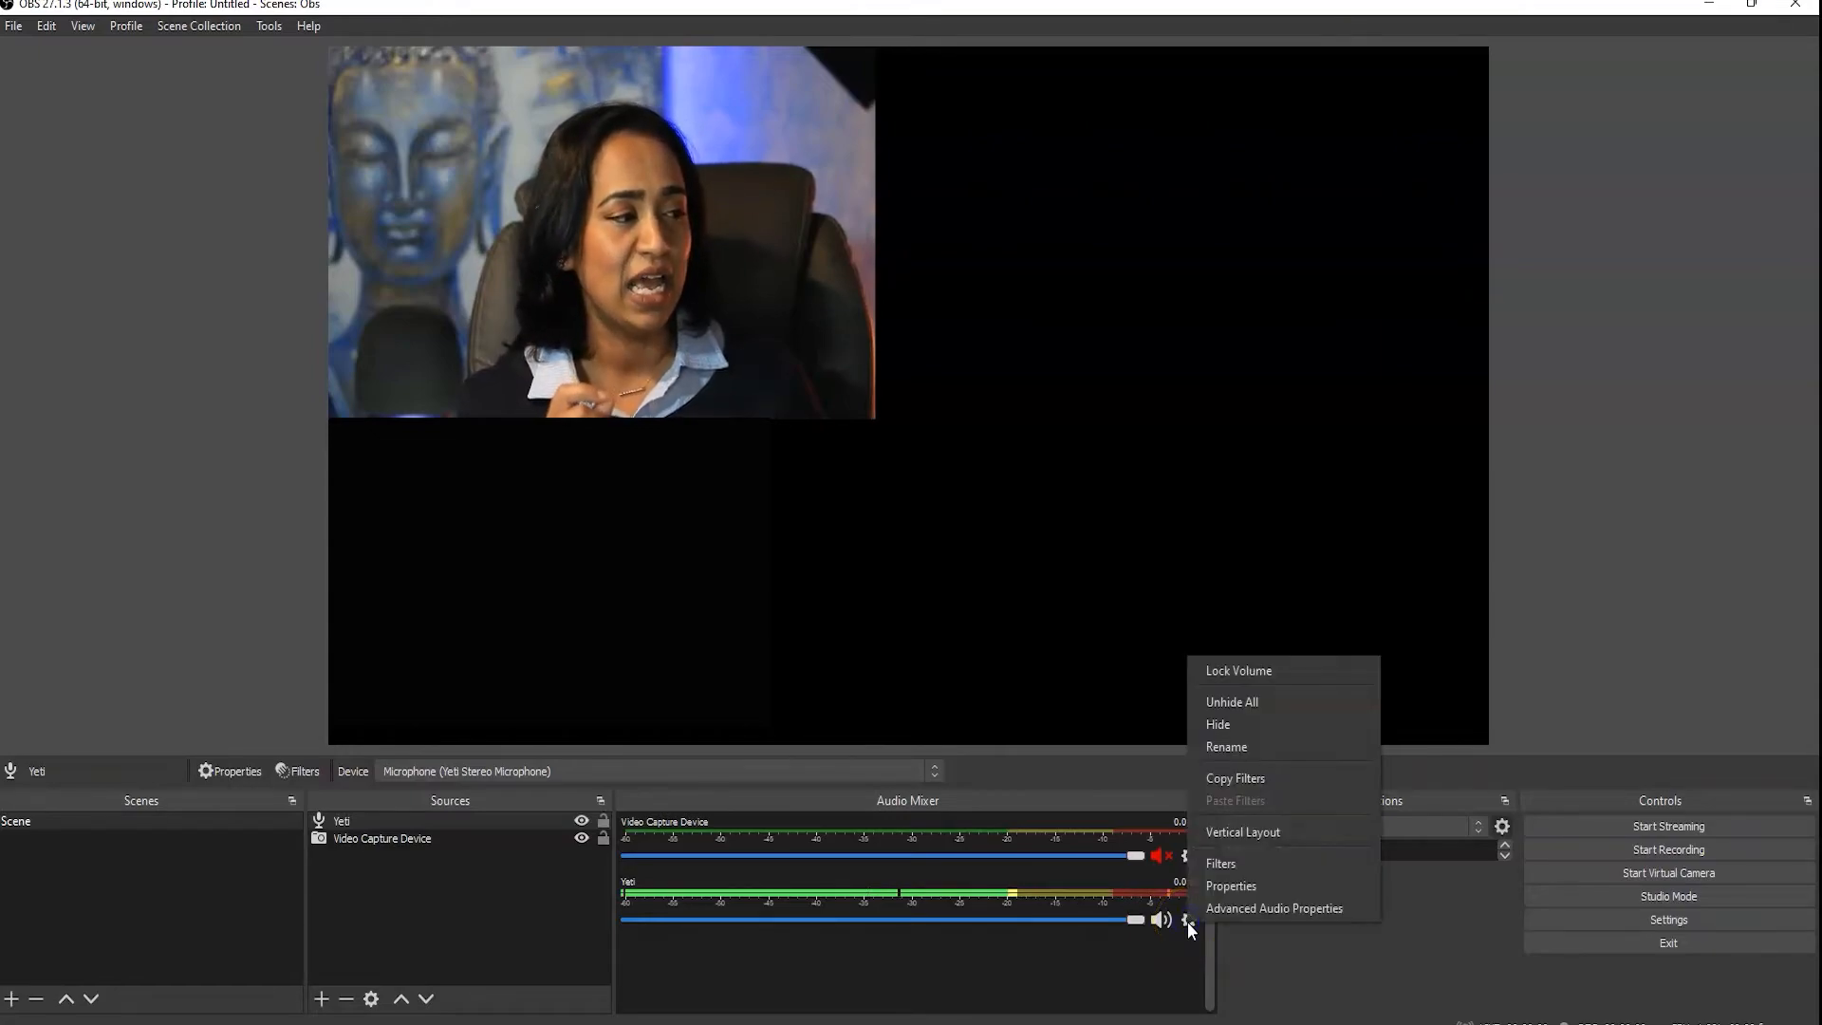
{"action": "left_click", "coordinate": [1217, 863]}
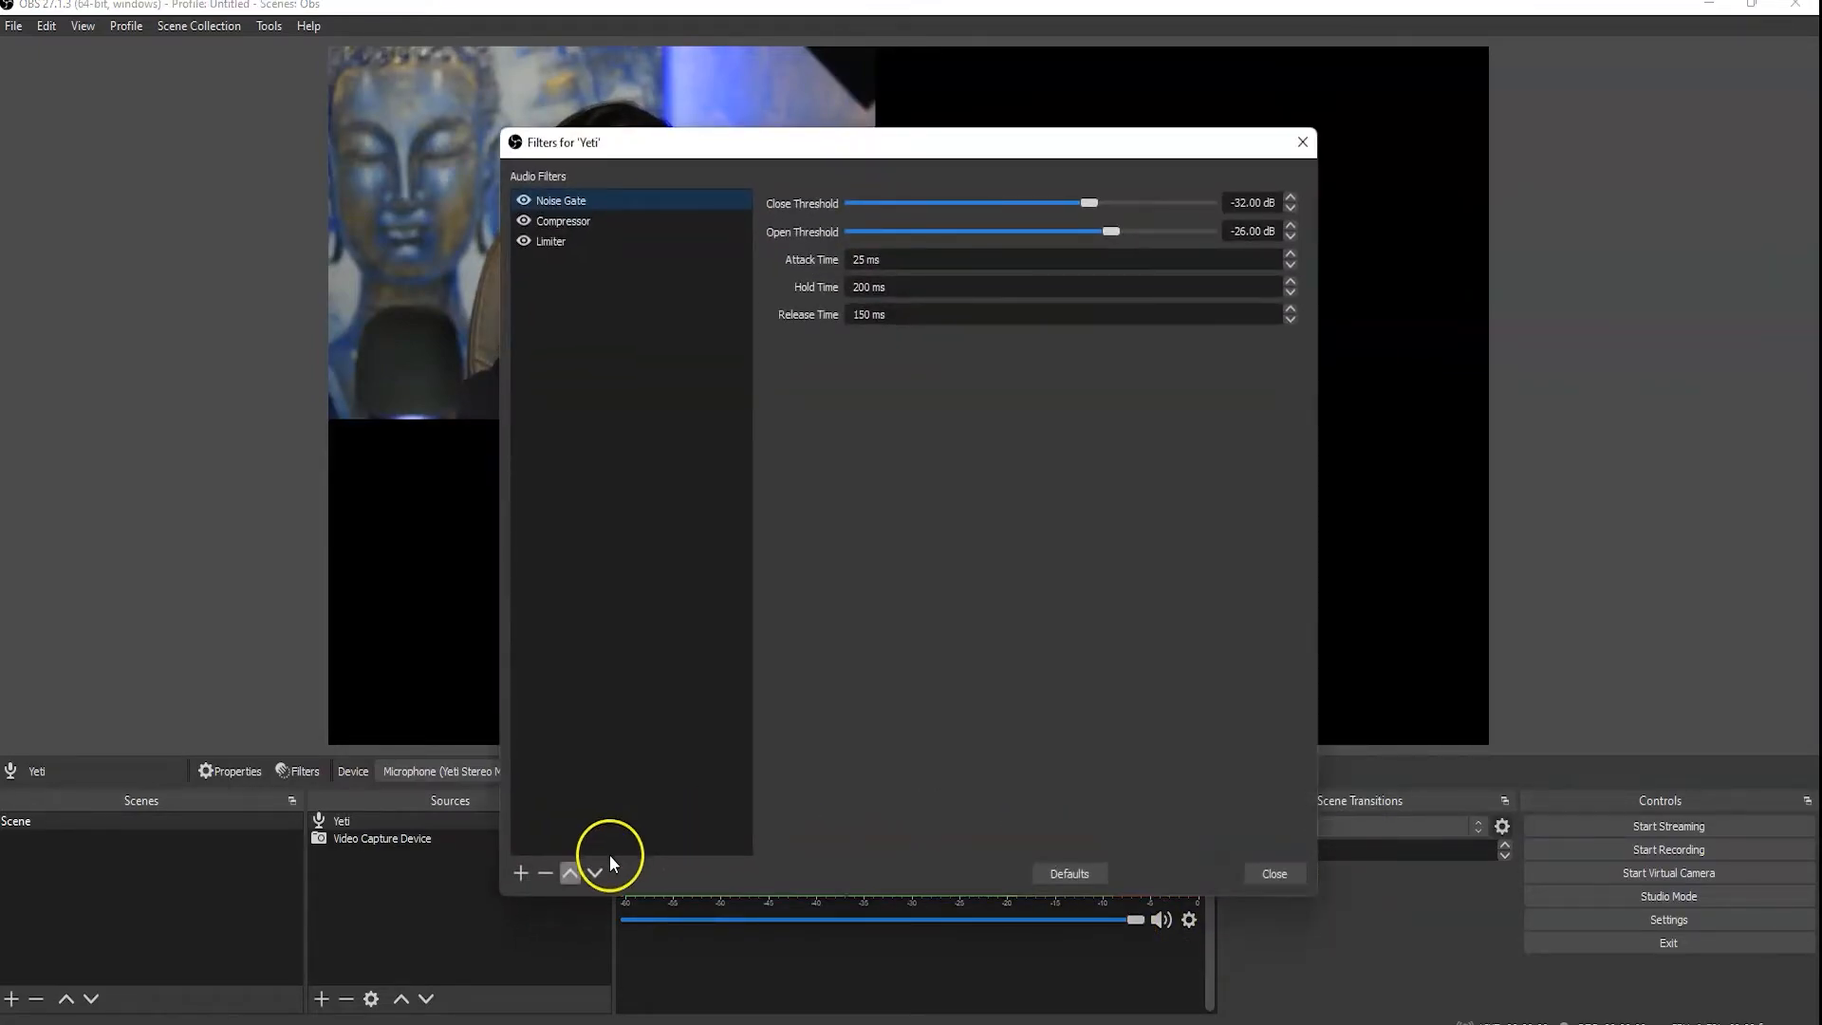
{"action": "left_click", "coordinate": [521, 873]}
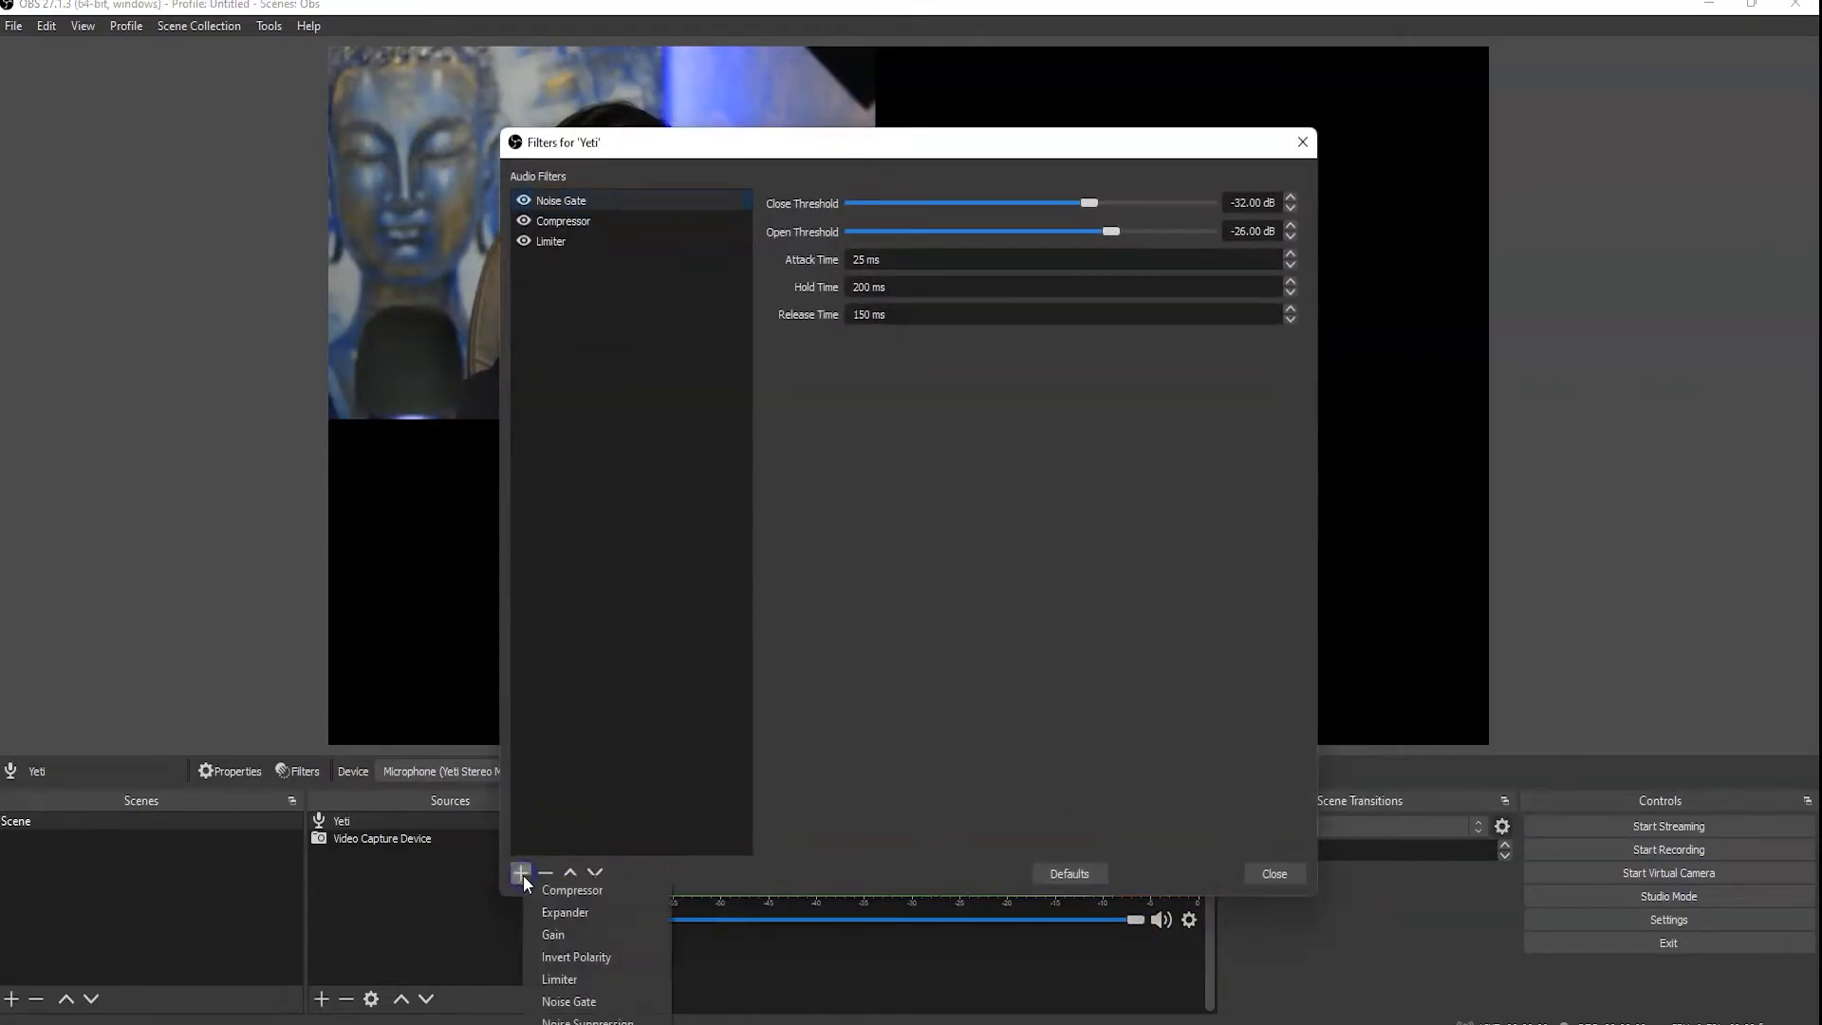
{"action": "left_click", "coordinate": [555, 936]}
{"action": "left_click", "coordinate": [871, 557]}
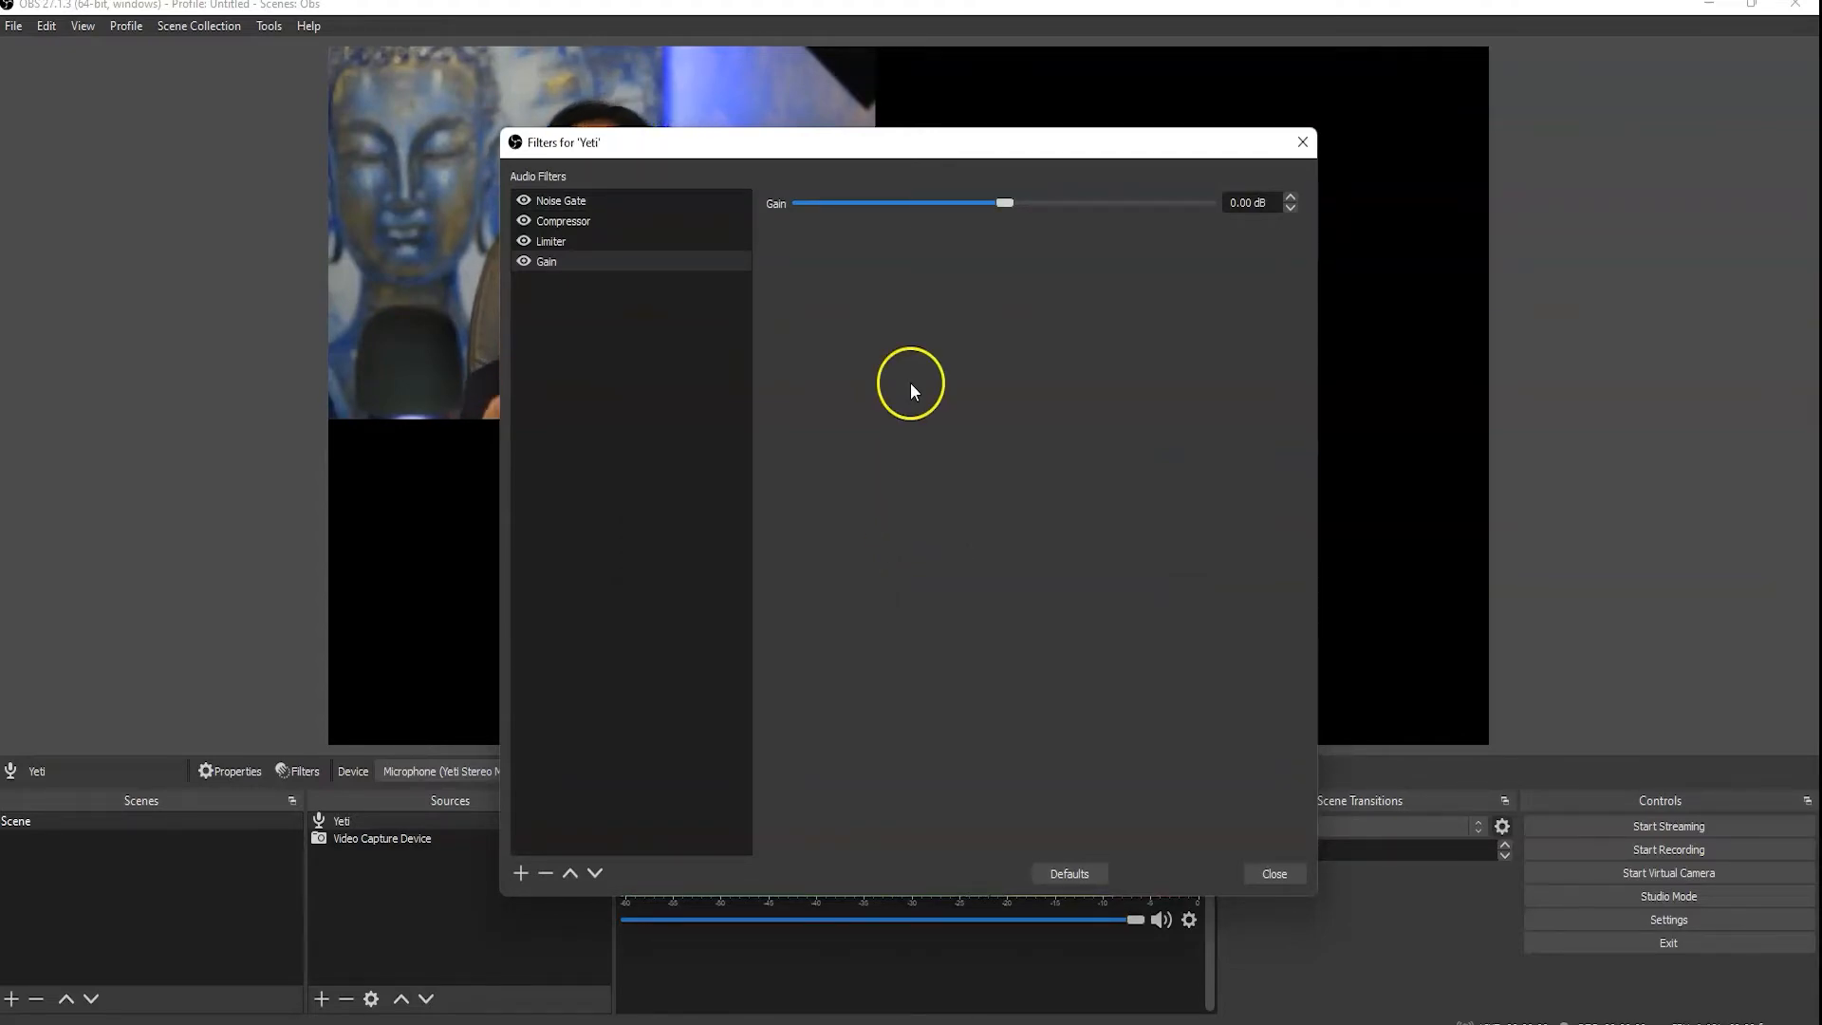
{"action": "left_click_drag", "start_coordinate": [1005, 203], "coordinate": [1033, 215]}
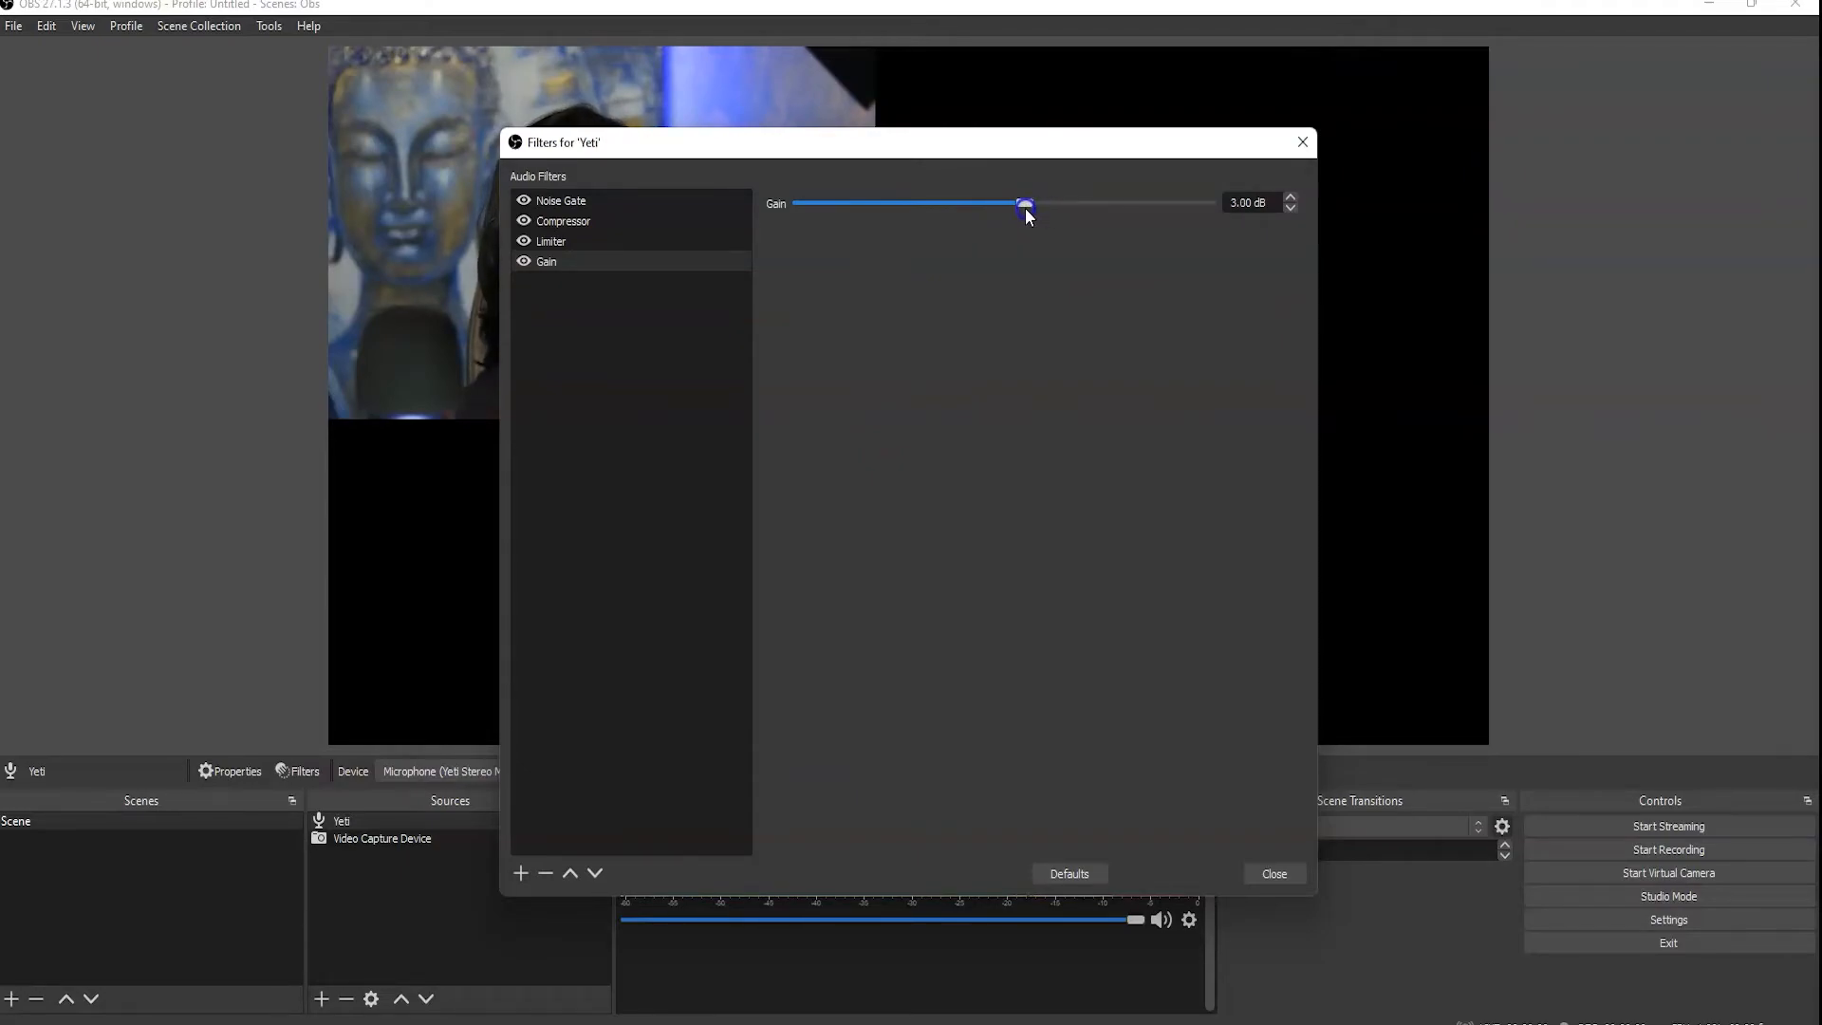
{"action": "left_click", "coordinate": [1274, 871]}
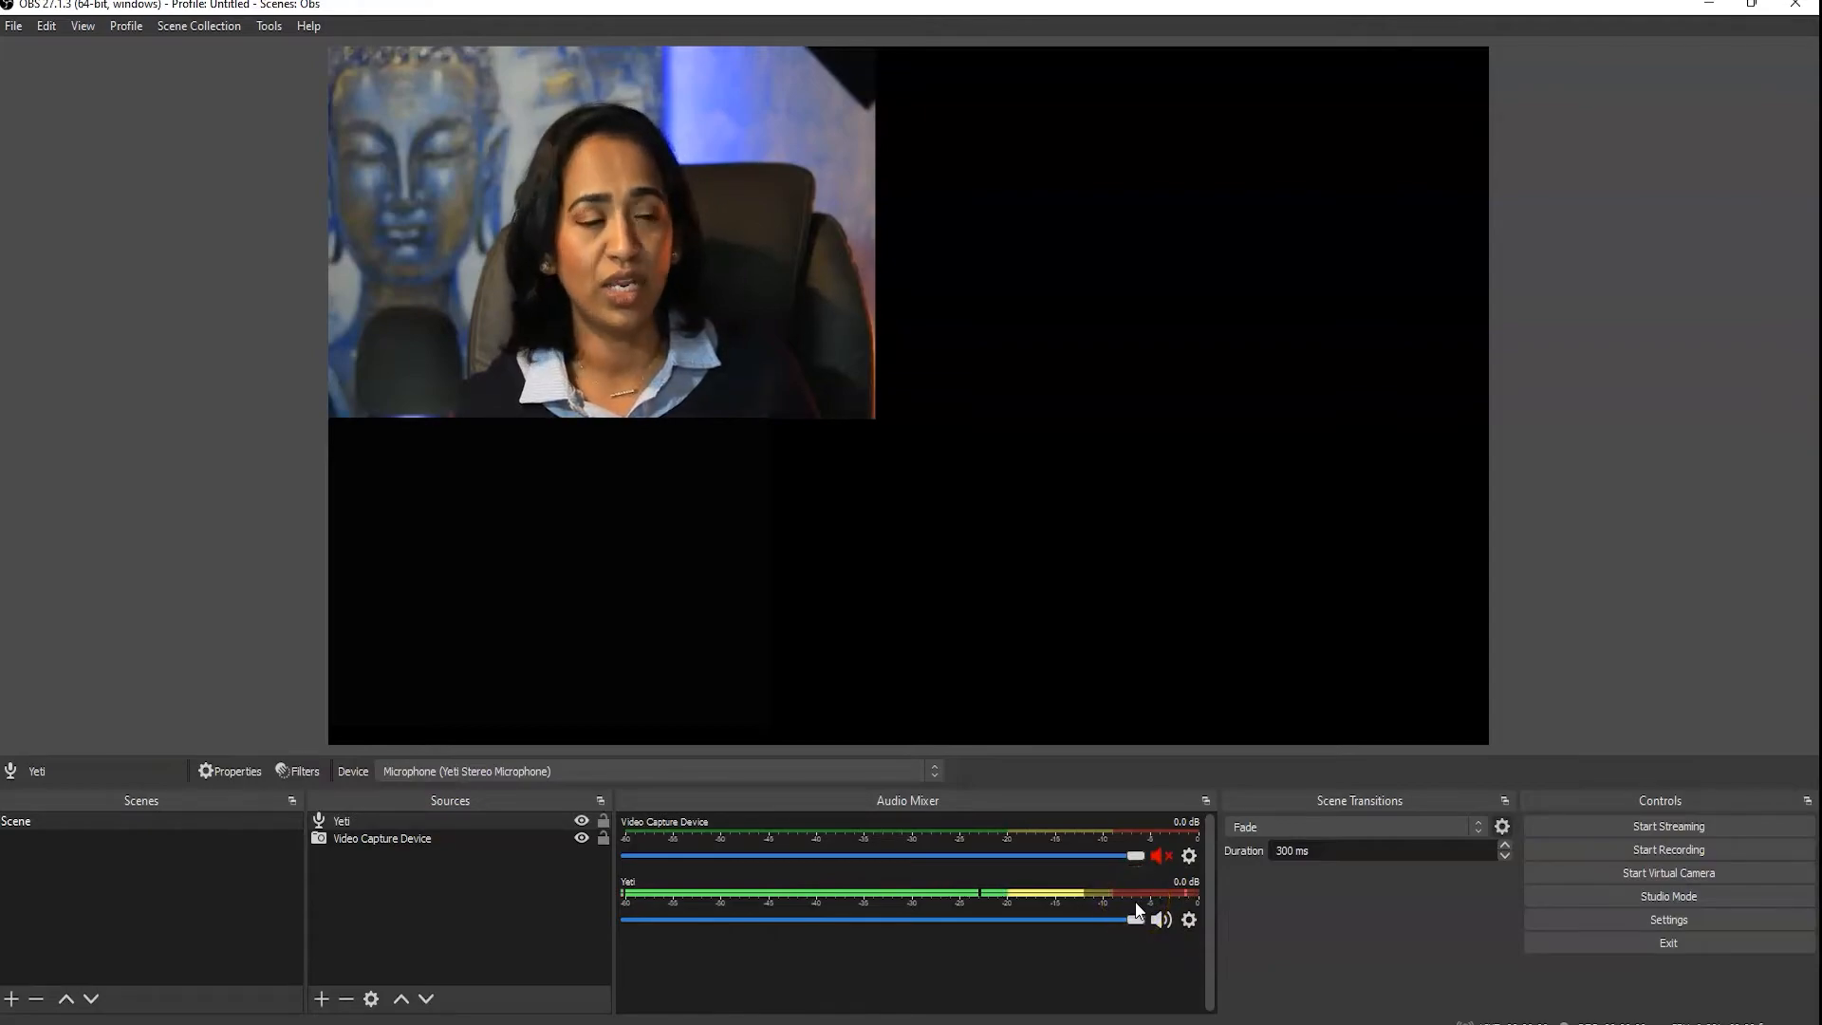
Lower the gain of the Yeti source's Gain filter to about 1 dB, keeping the audio mixer in view.
{"action": "left_click", "coordinate": [1230, 943]}
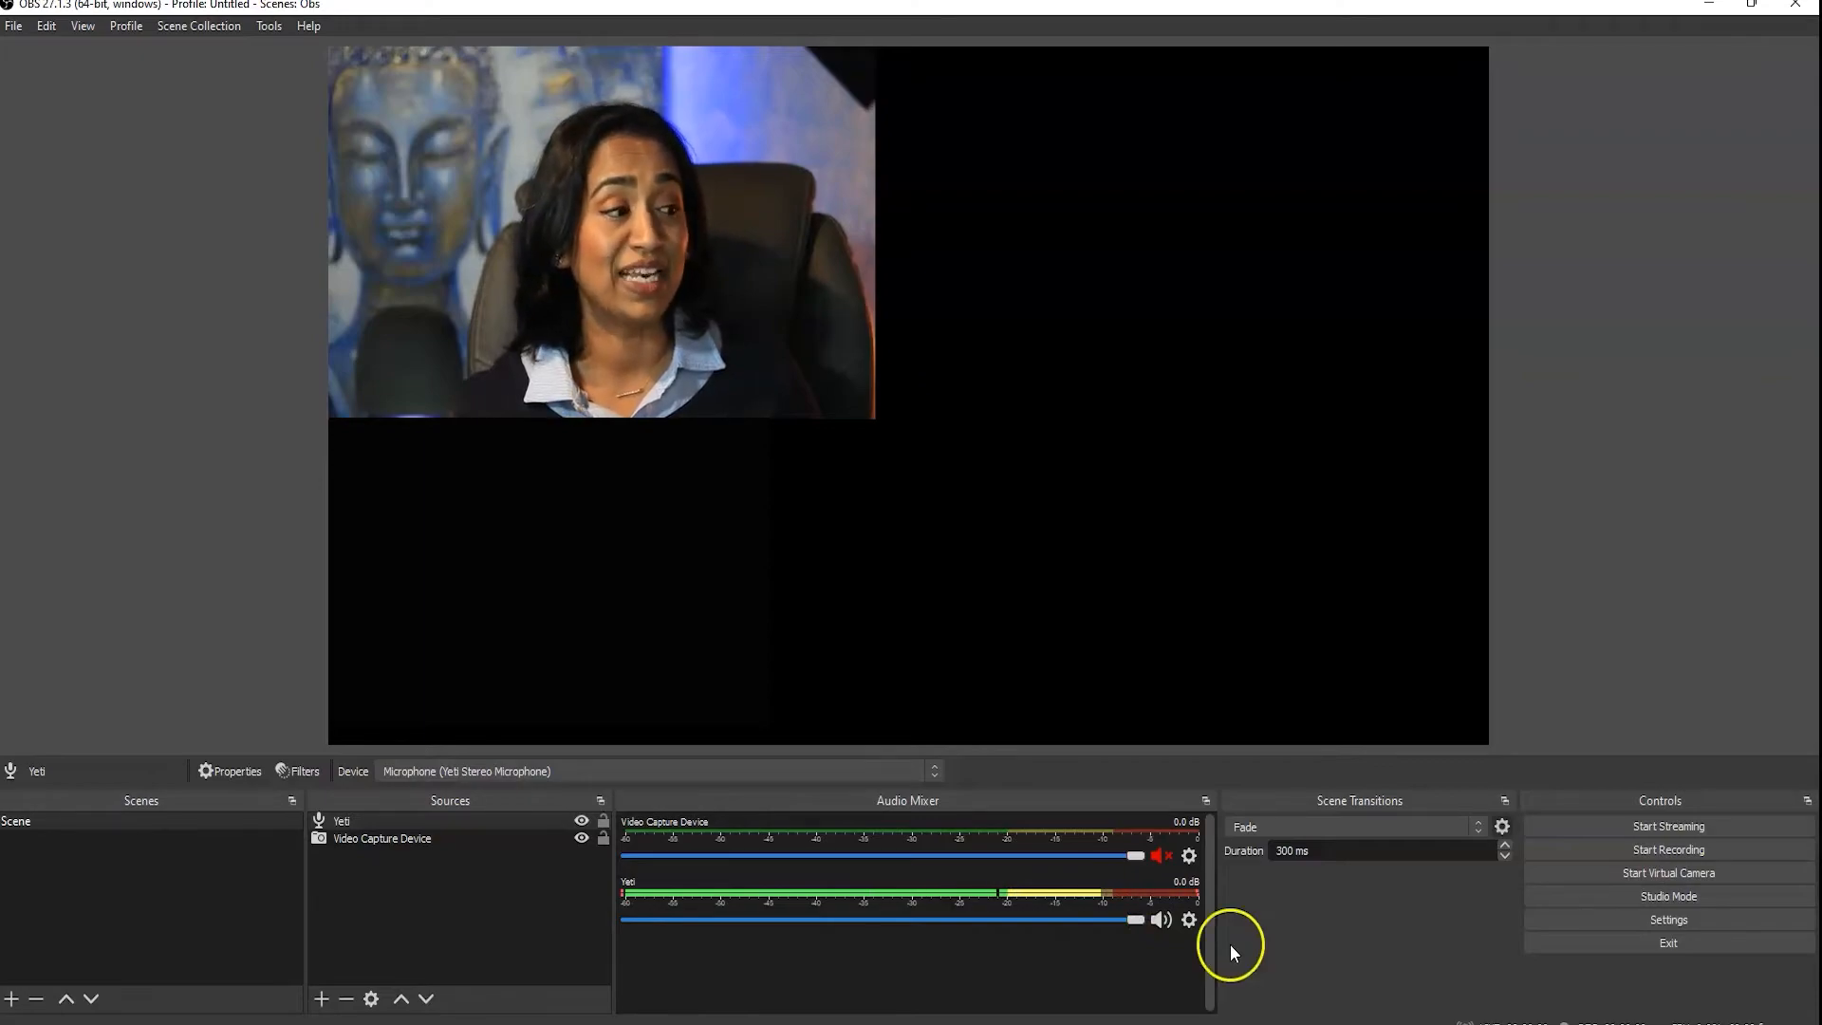
{"action": "left_click", "coordinate": [1189, 920]}
{"action": "left_click", "coordinate": [1215, 865]}
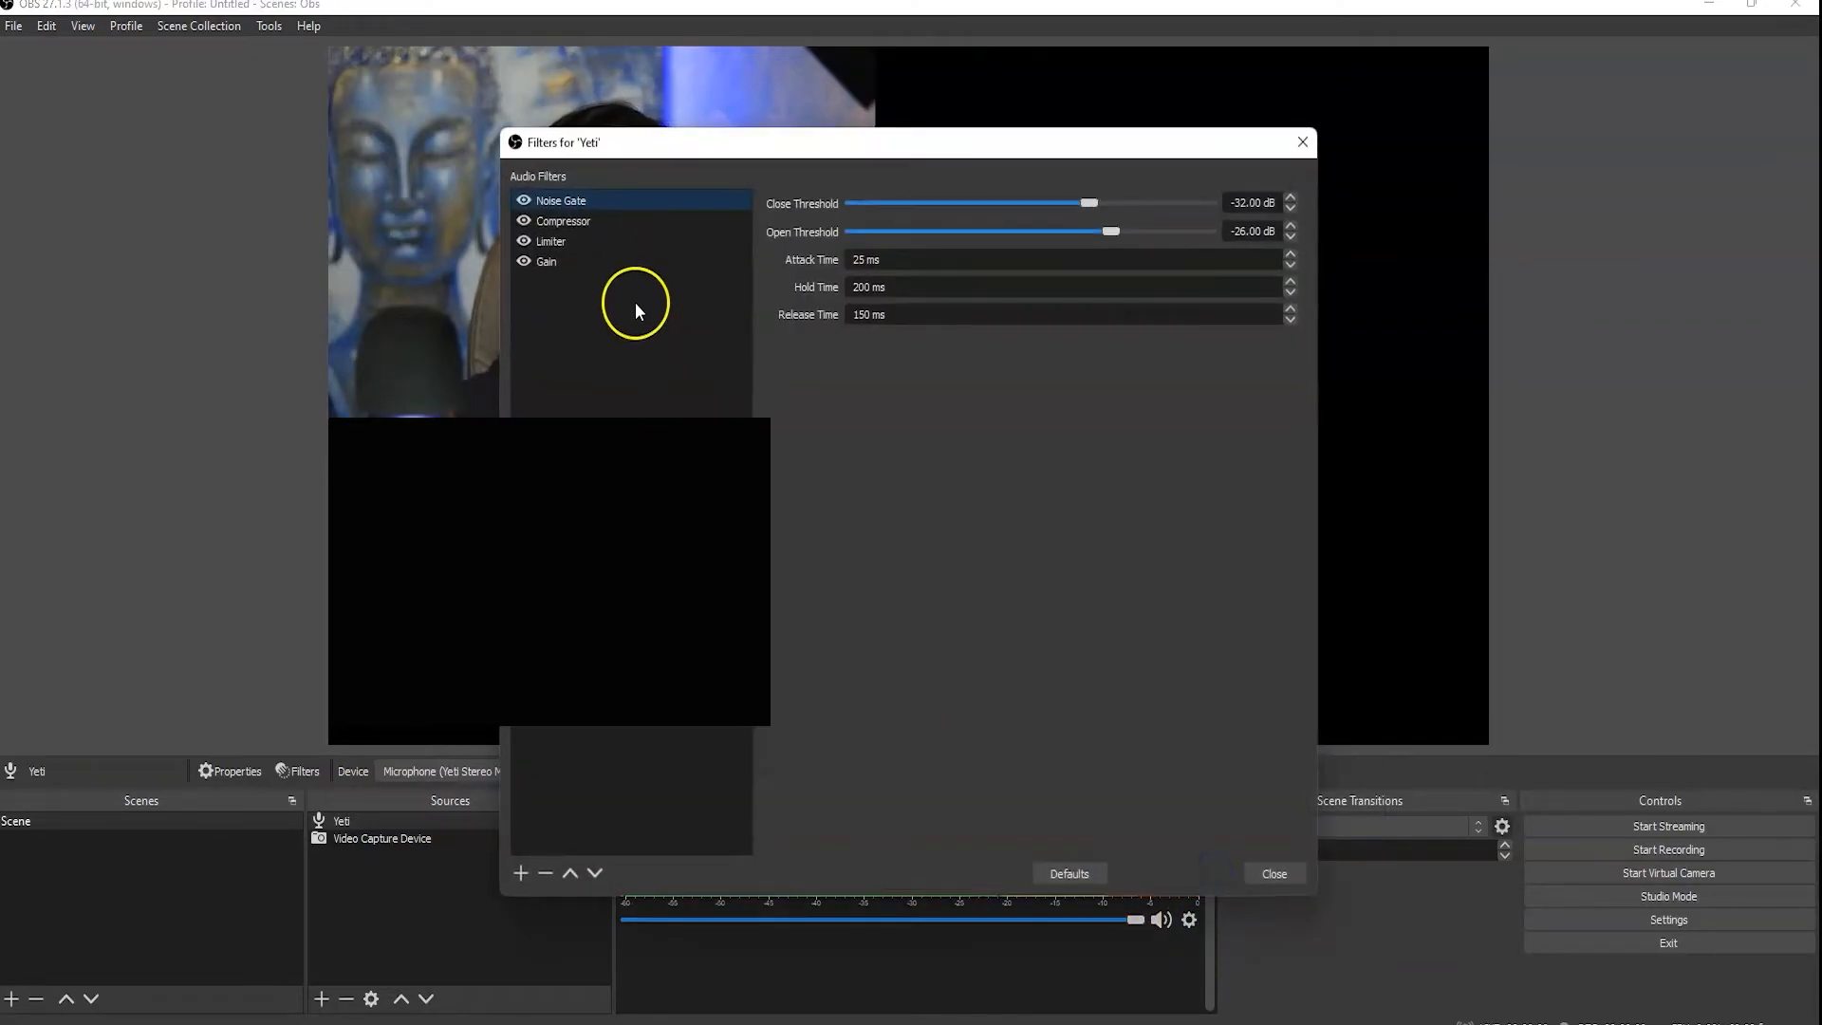
{"action": "left_click", "coordinate": [556, 262]}
{"action": "left_click_drag", "start_coordinate": [677, 152], "coordinate": [1121, 95]}
{"action": "mouse_move", "coordinate": [1467, 148]}
{"action": "left_mouse_down"}
{"action": "mouse_move", "coordinate": [1437, 151]}
{"action": "mouse_move", "coordinate": [1452, 151]}
{"action": "left_mouse_up"}
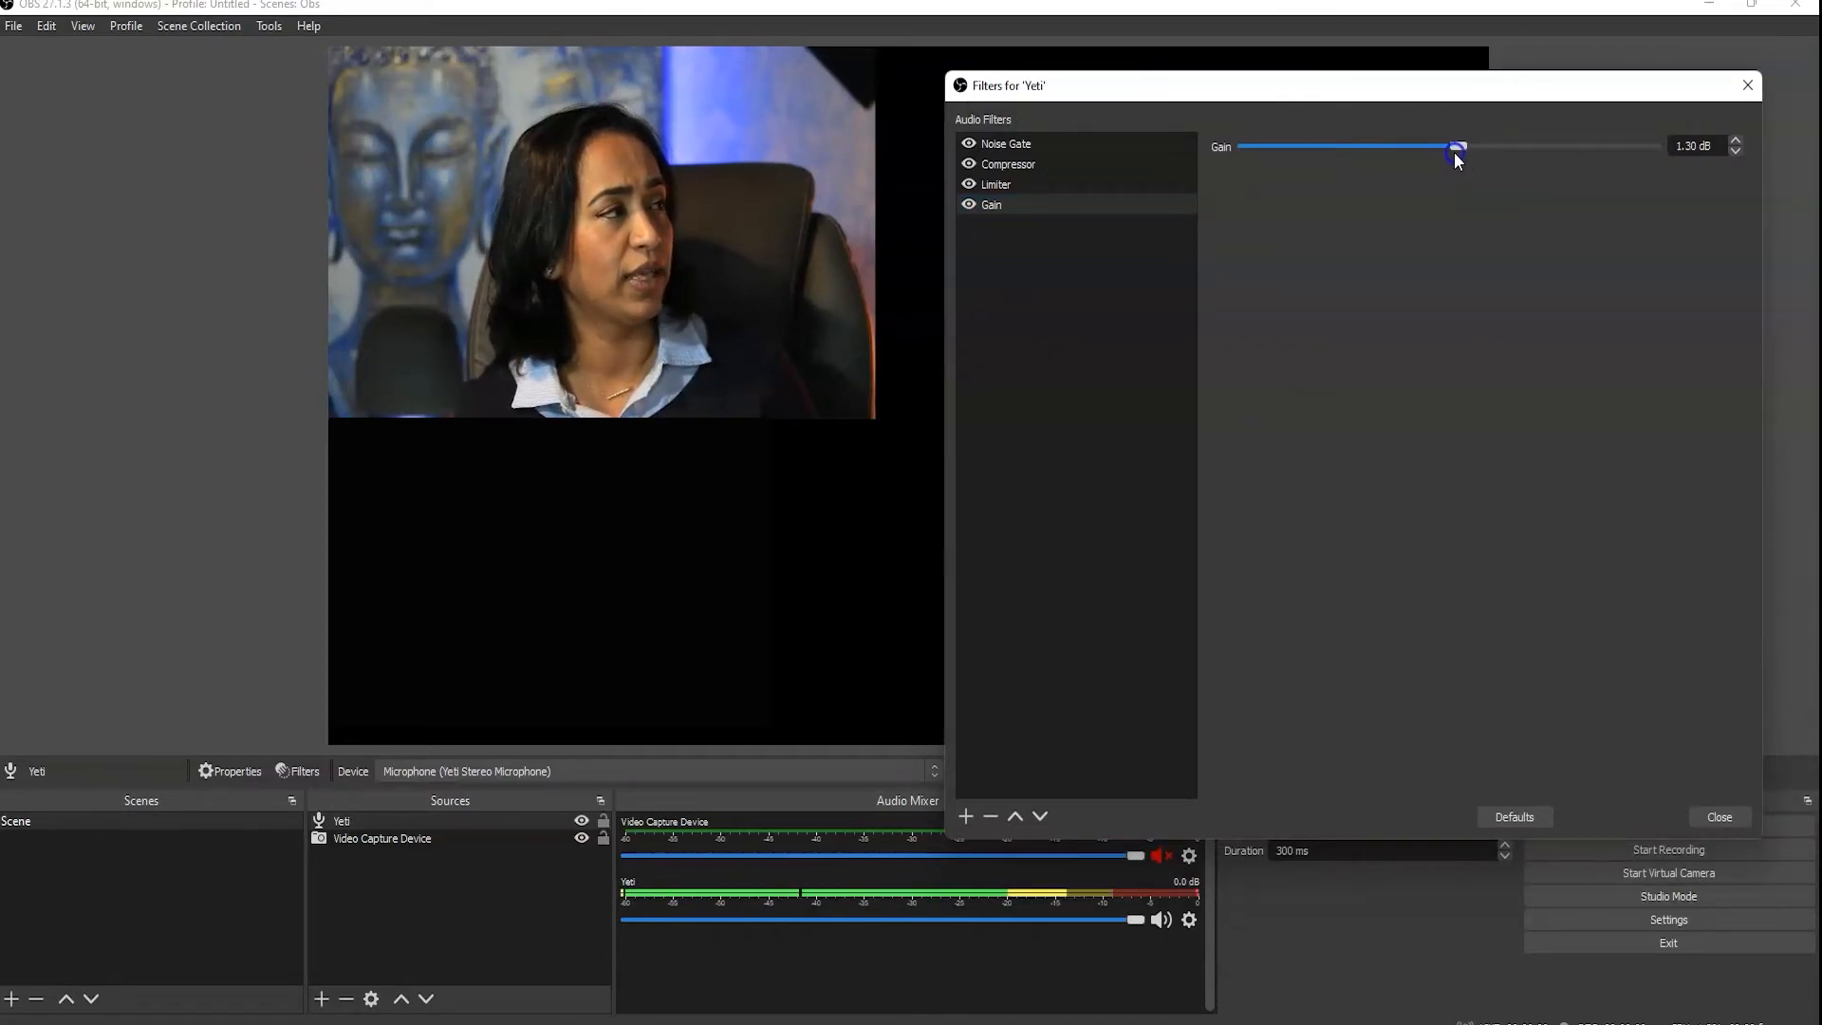
{"action": "left_click", "coordinate": [1736, 140]}
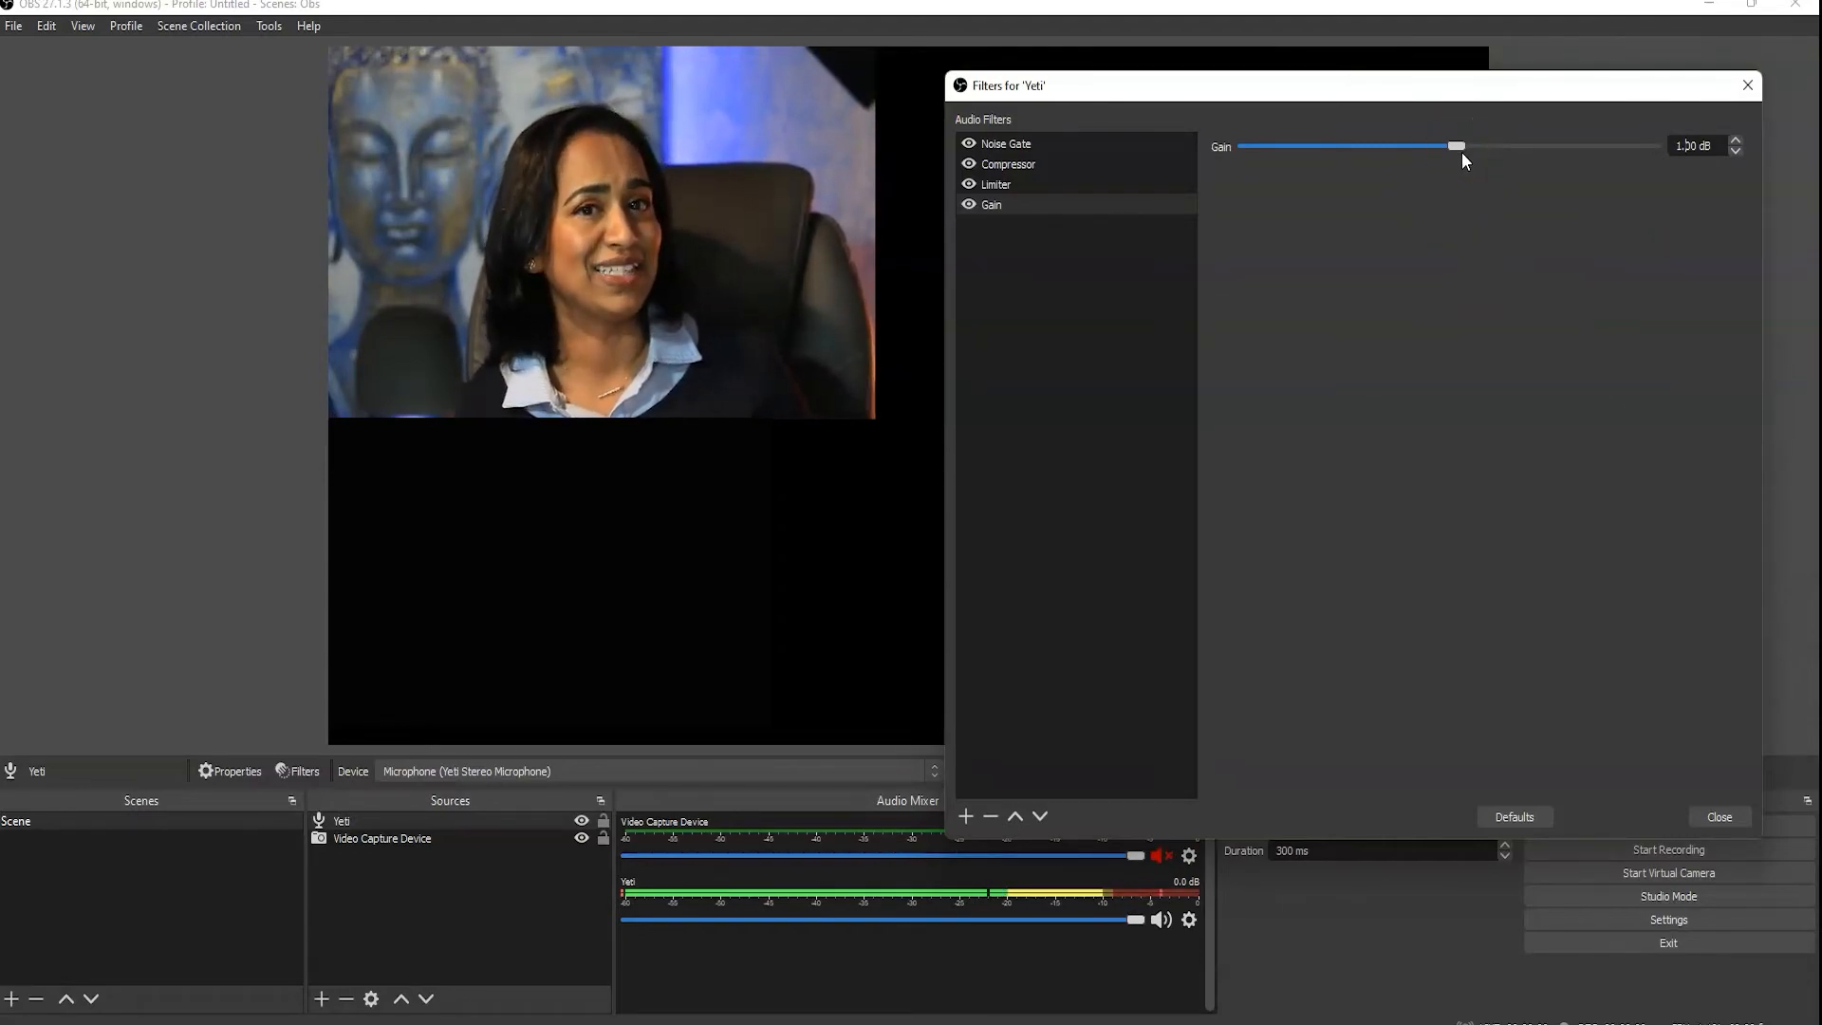
{"action": "left_click", "coordinate": [1561, 194]}
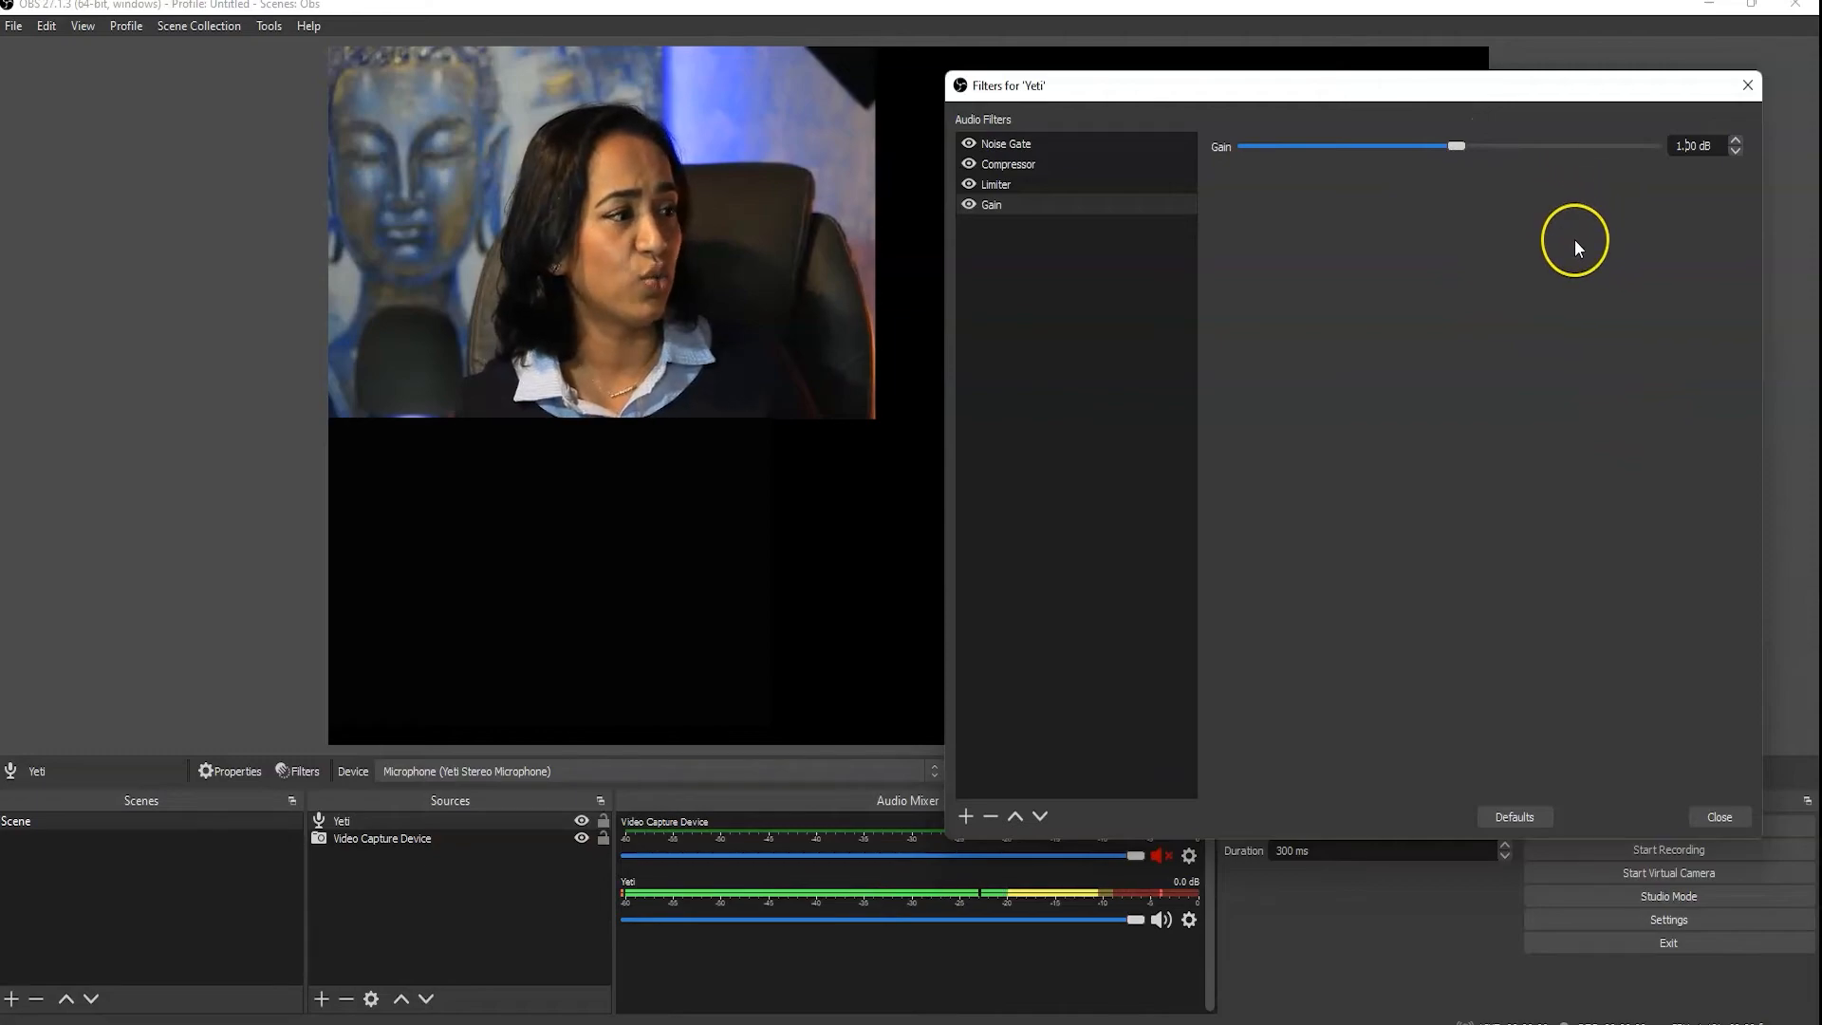